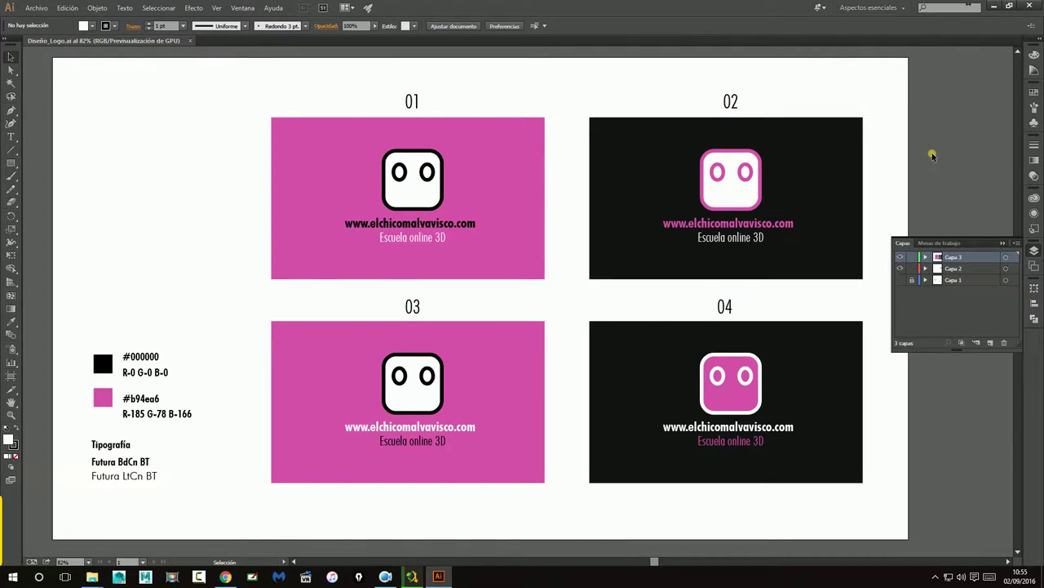
Create the new Sin título-1 document with a 1920 px wide by 1080 px high artboard
drag(222, 115, 553, 283)
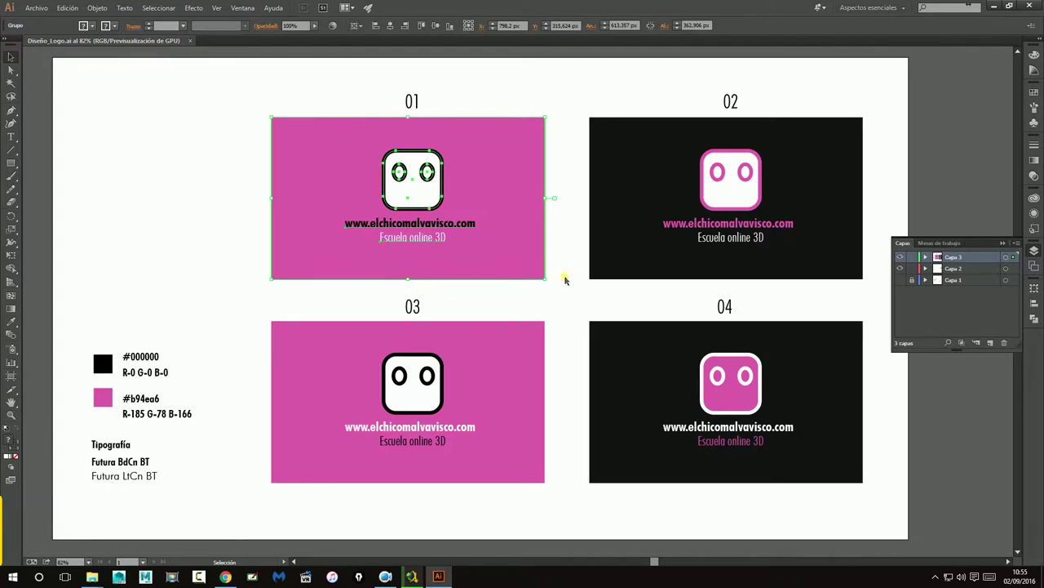
click(571, 247)
click(35, 7)
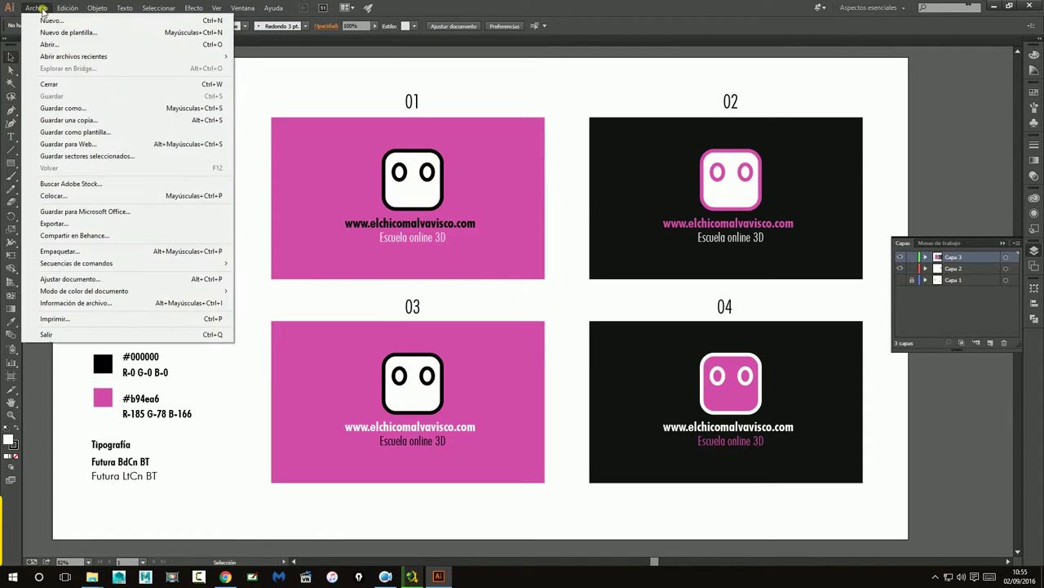
click(49, 21)
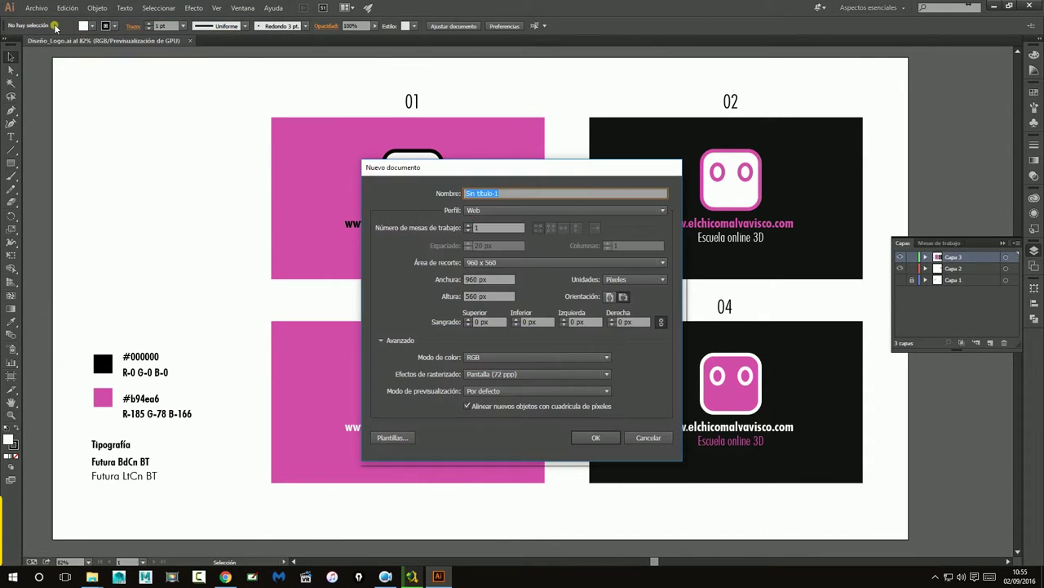
click(484, 279)
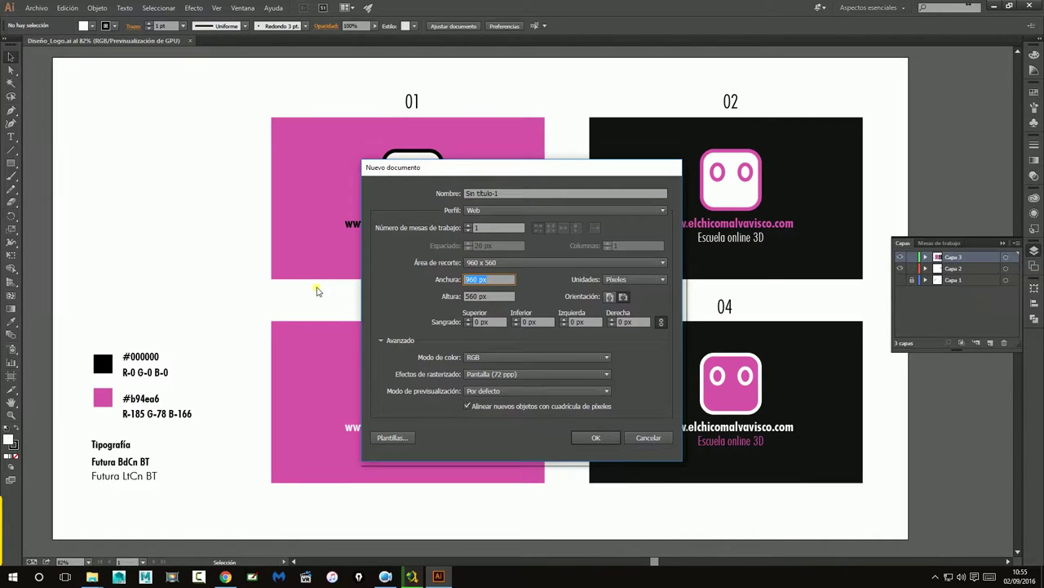
text(19)
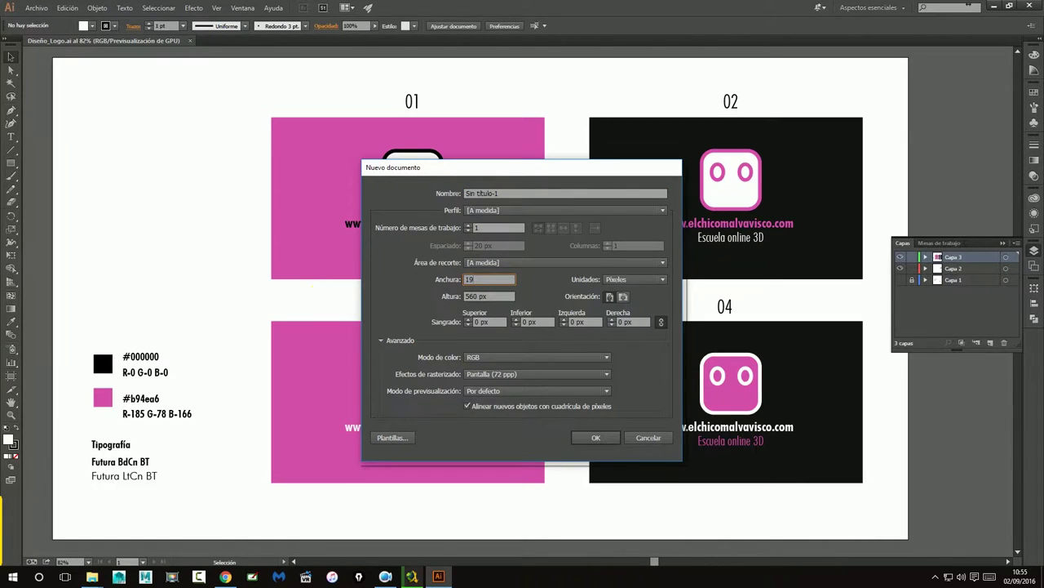
text(20)
key(Tab)
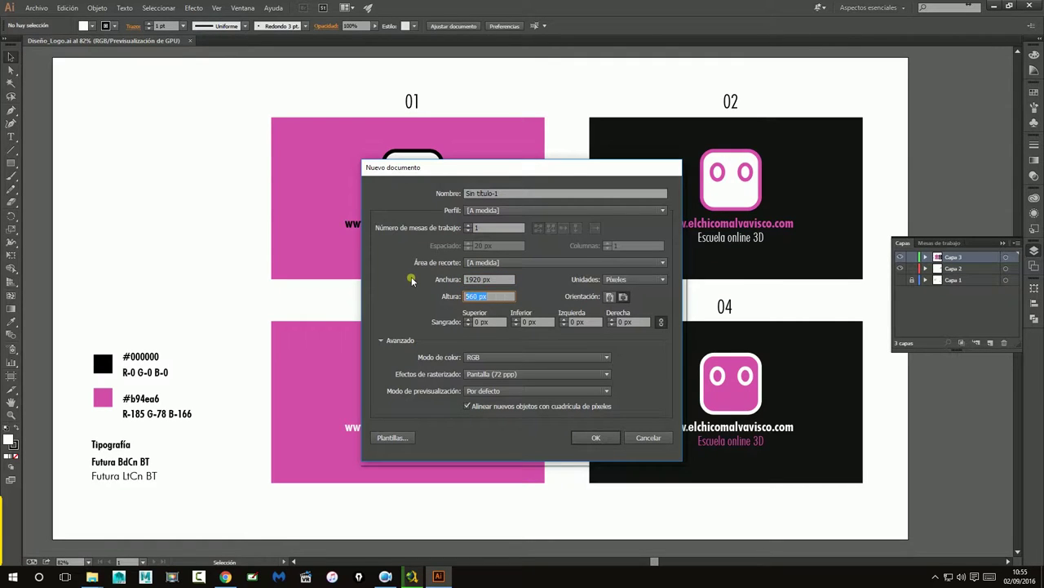
text(1080)
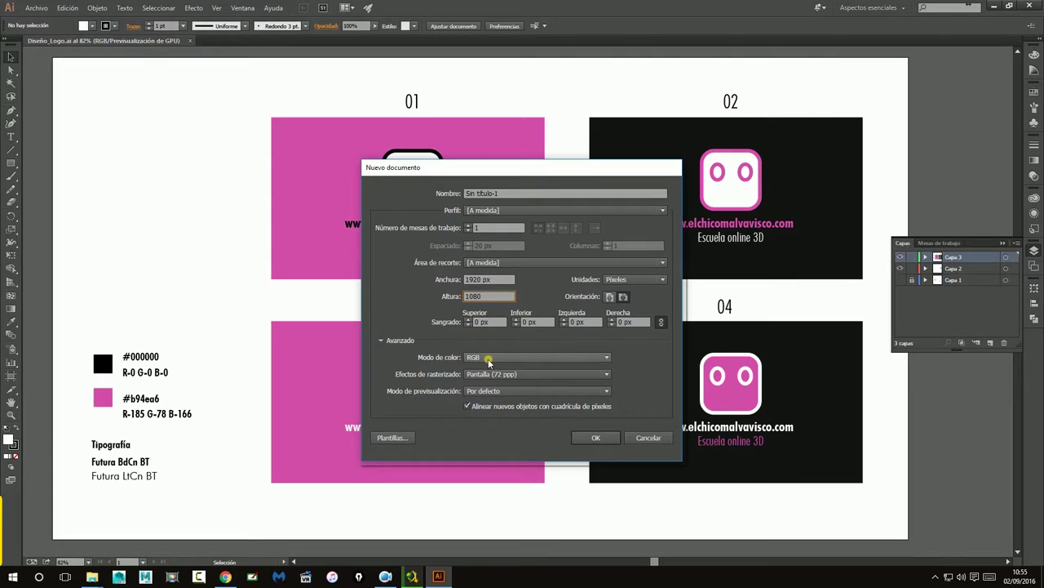
click(508, 280)
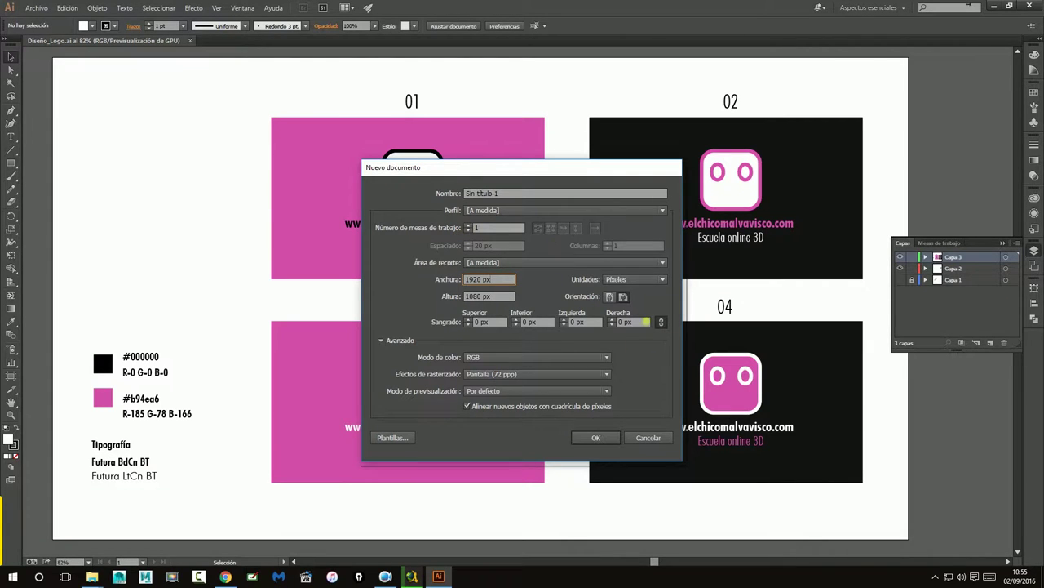
click(596, 439)
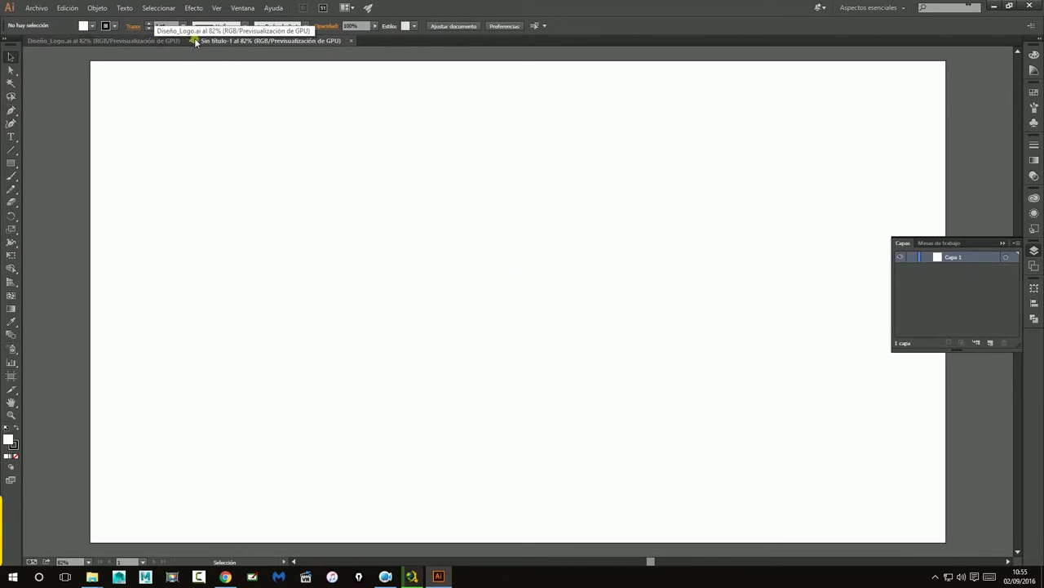
Create a second document using the Vídeo y película profile with the HDV 1080 artboard preset
click(36, 8)
click(43, 22)
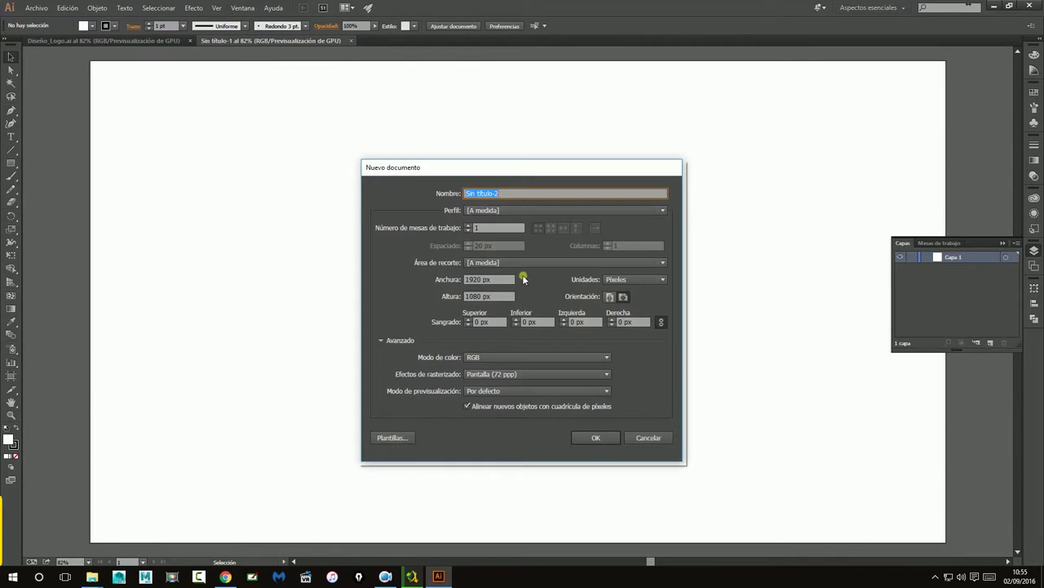
click(480, 210)
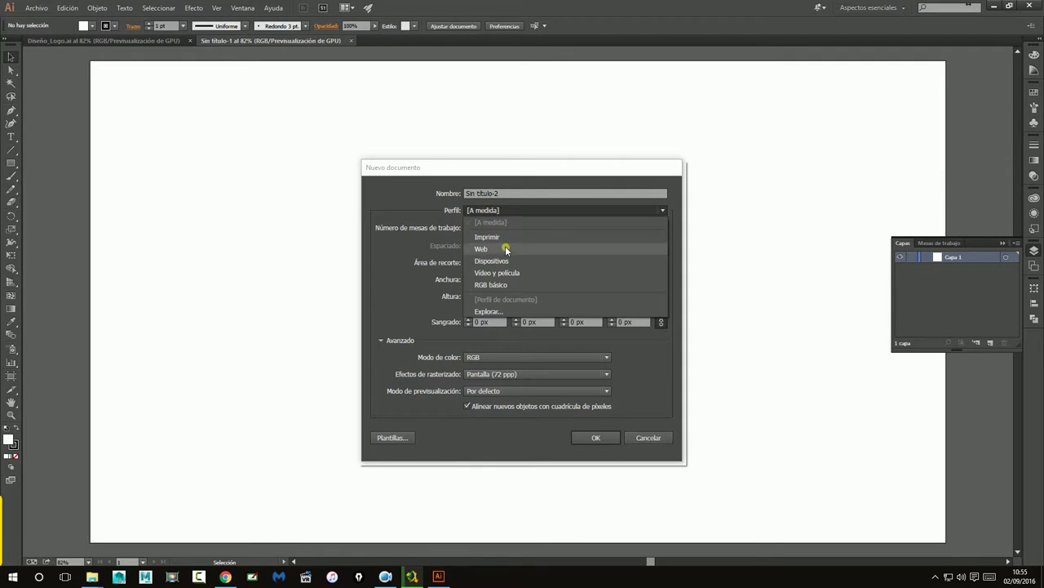
click(493, 273)
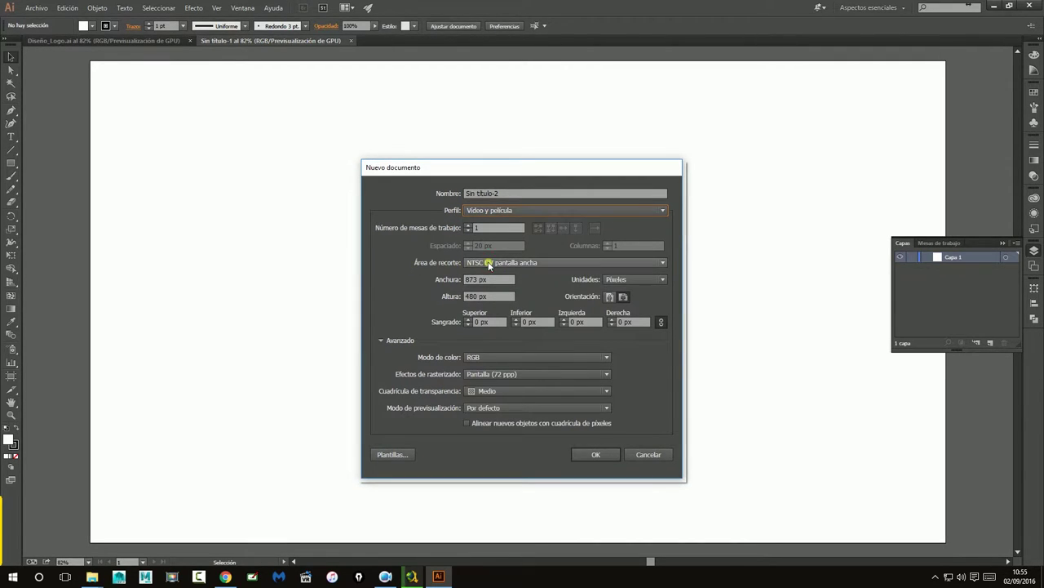
click(487, 263)
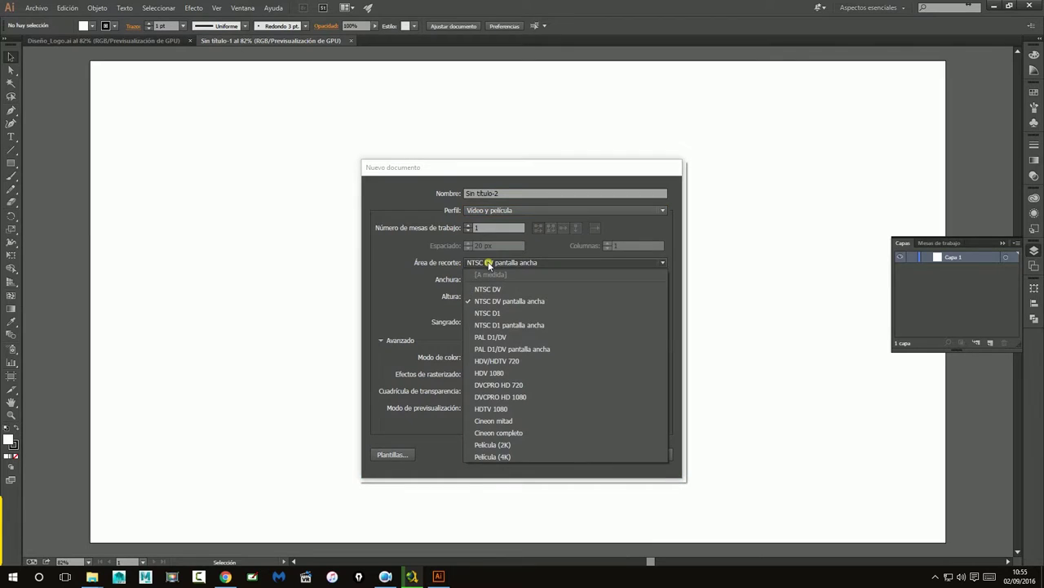
click(501, 374)
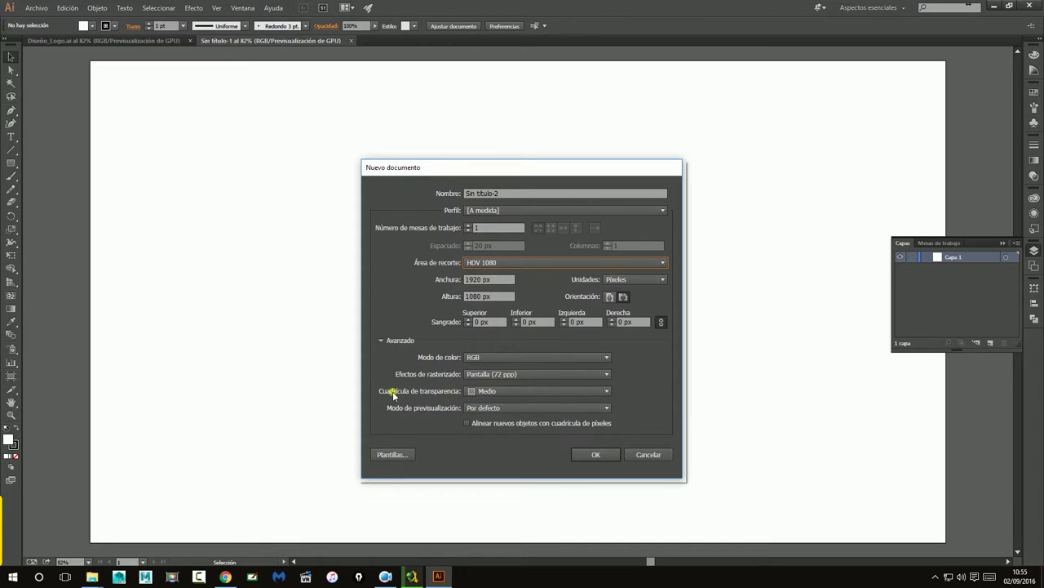
click(602, 455)
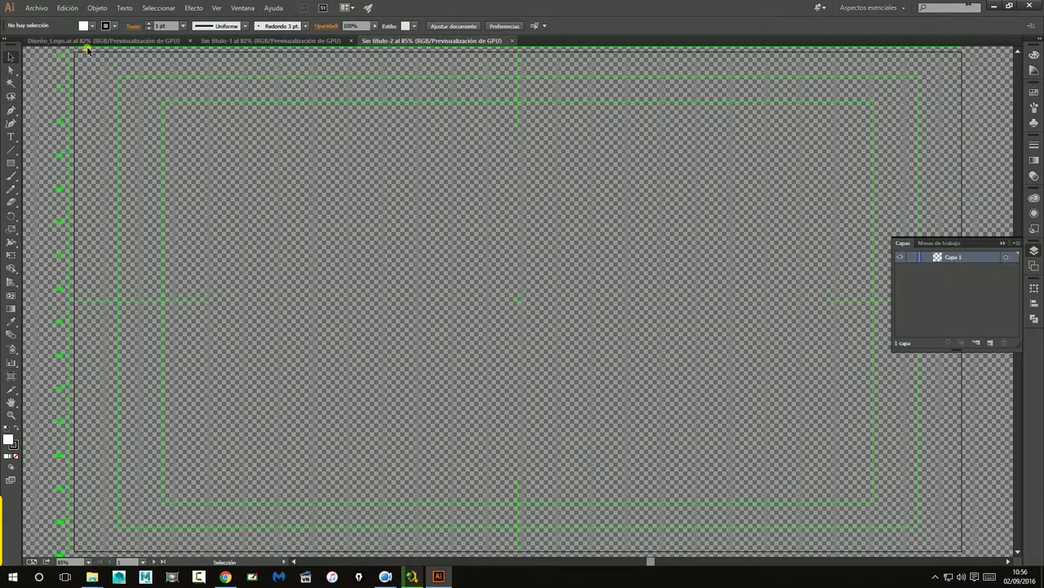
Draw a white rectangle spanning Sin título-2's full 1920 × 1080 artboard, then select it
click(11, 415)
alt+click(579, 339)
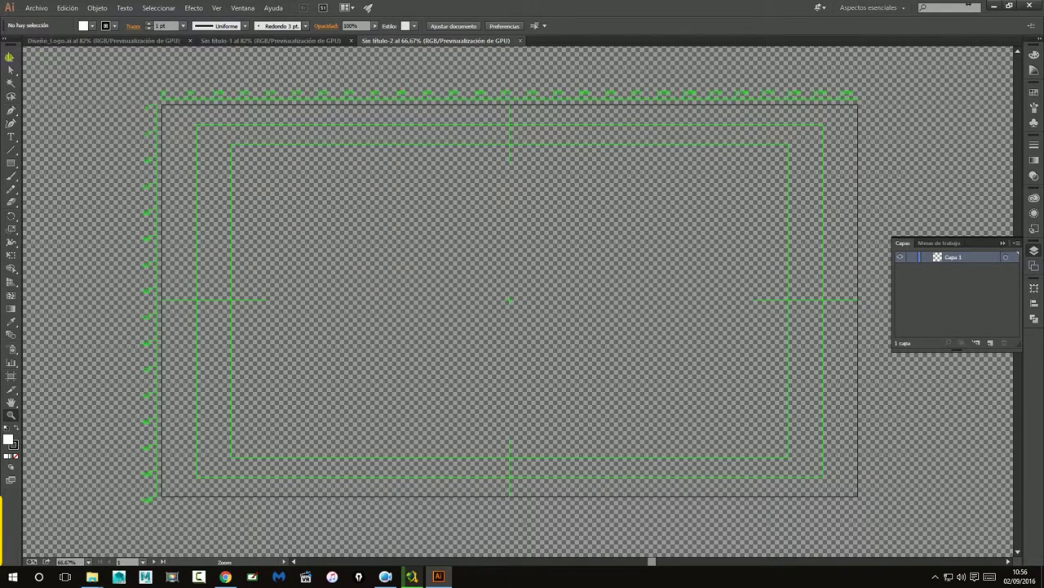
key(v)
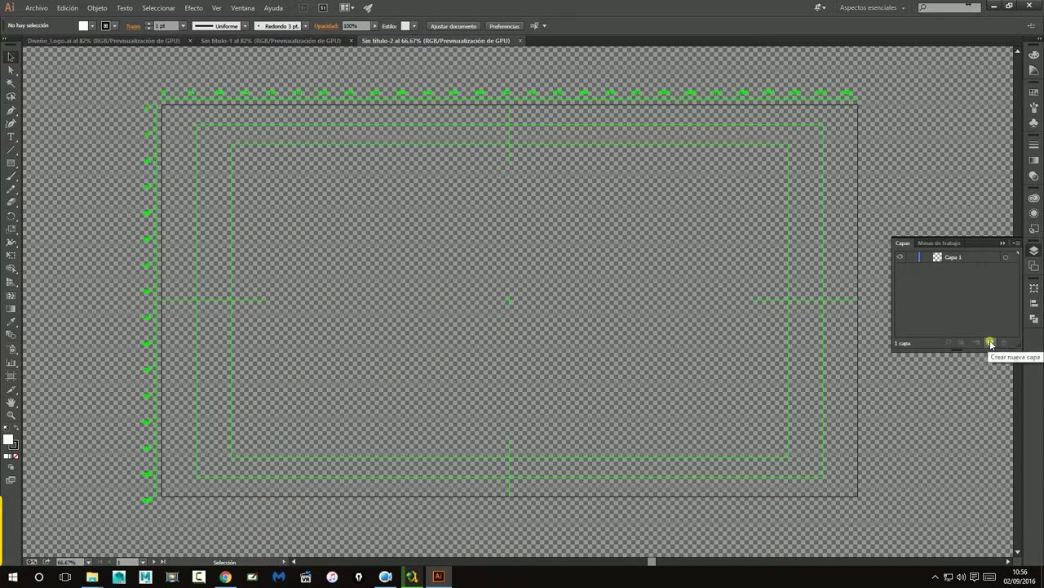
click(9, 163)
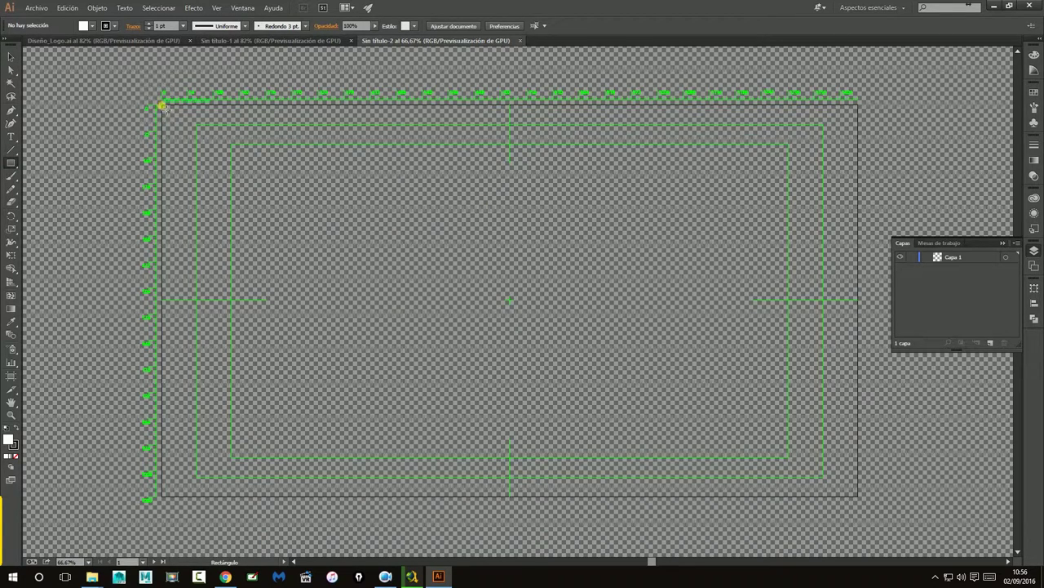
drag(162, 106, 826, 482)
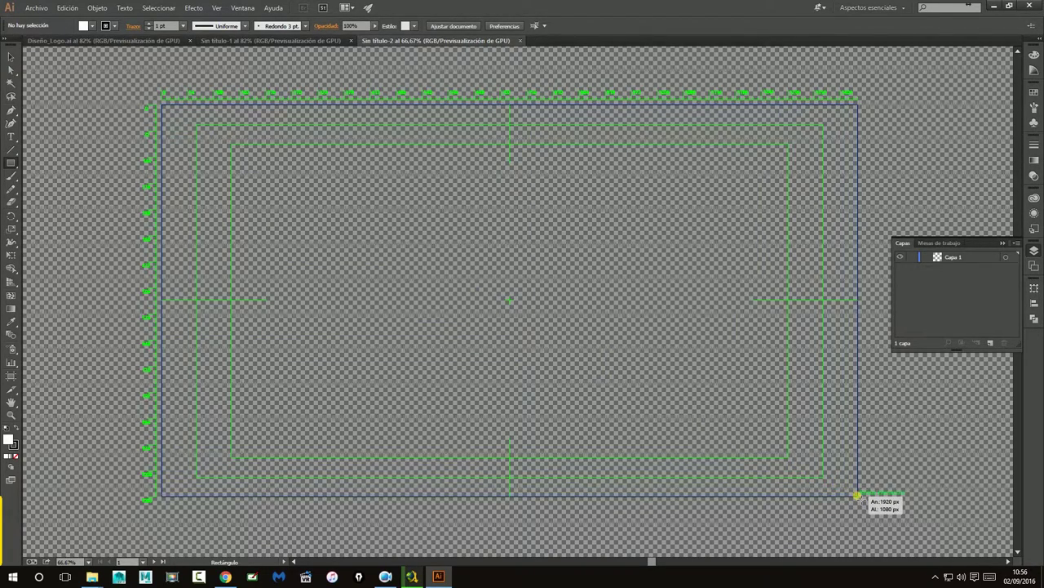
drag(825, 482, 857, 495)
click(10, 56)
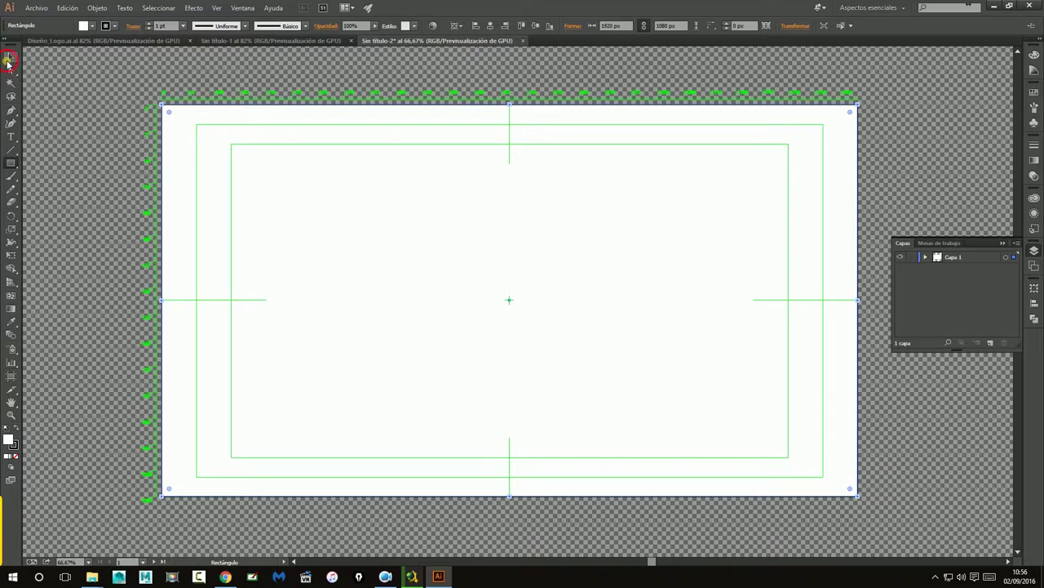
click(77, 65)
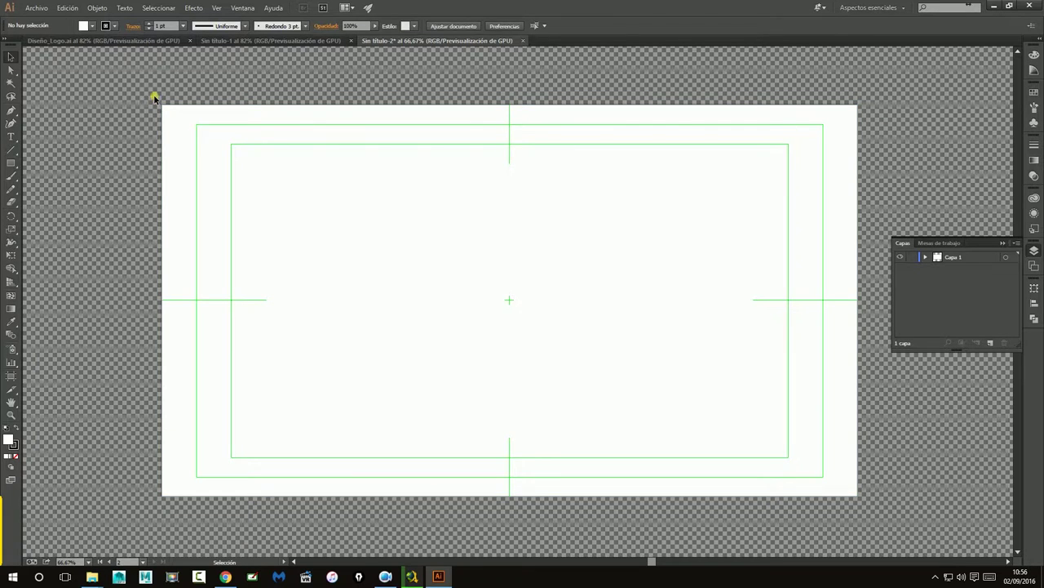
click(174, 113)
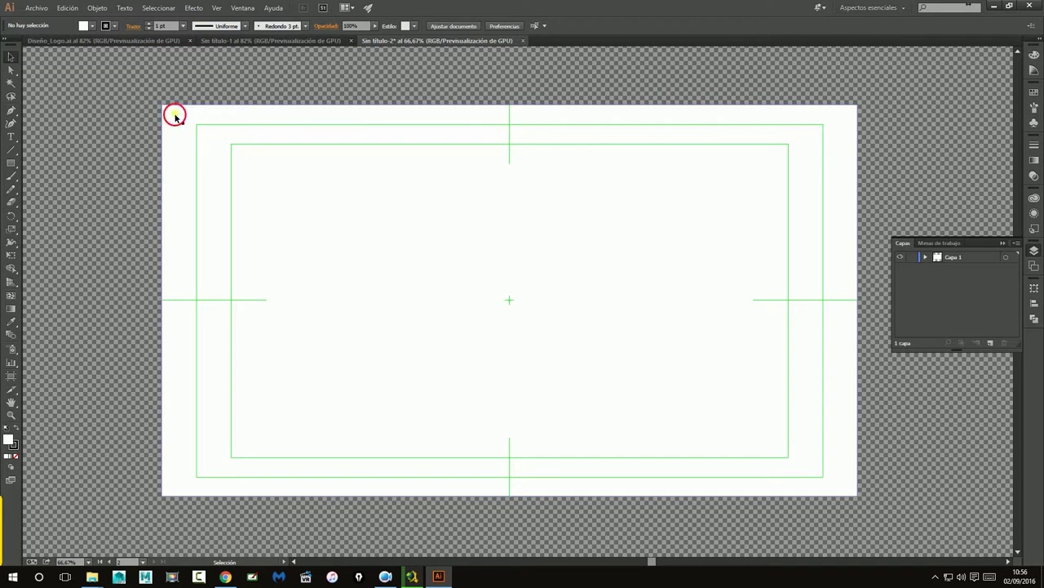
click(114, 90)
click(920, 149)
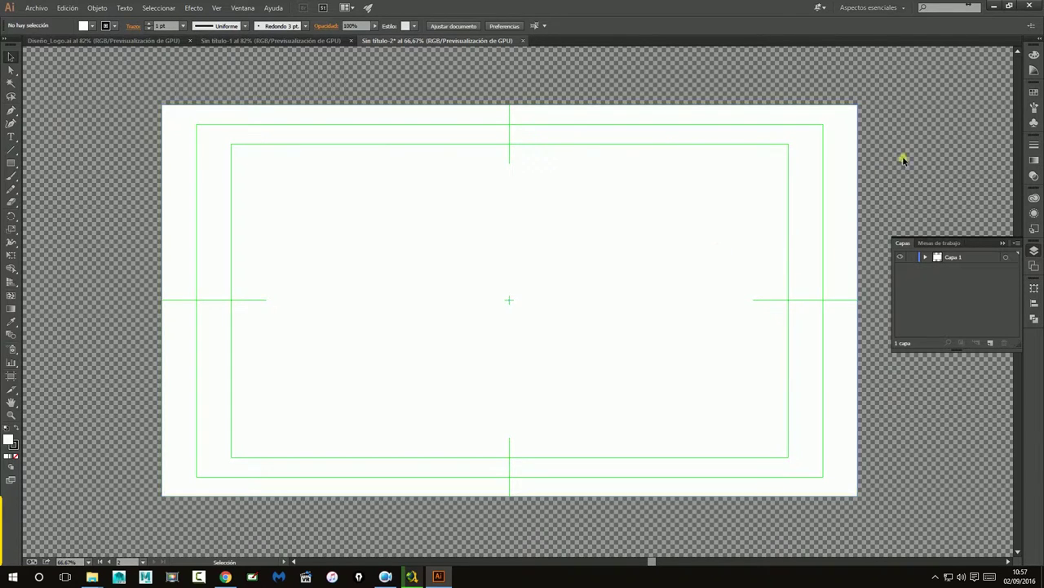
click(443, 159)
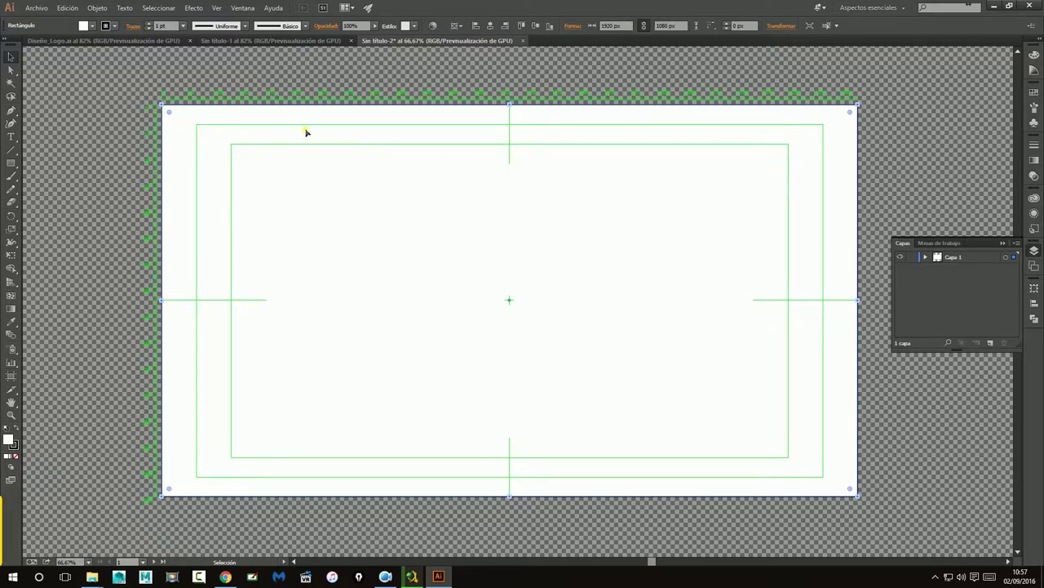
key(z)
Remove the stroke from the artboard-sized background rectangle
drag(133, 98, 553, 326)
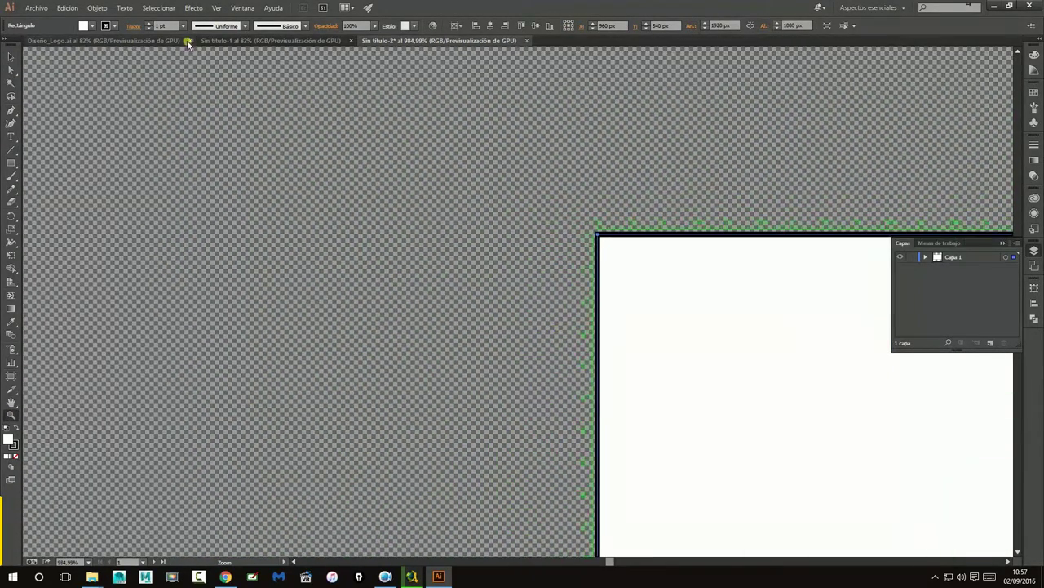
click(115, 27)
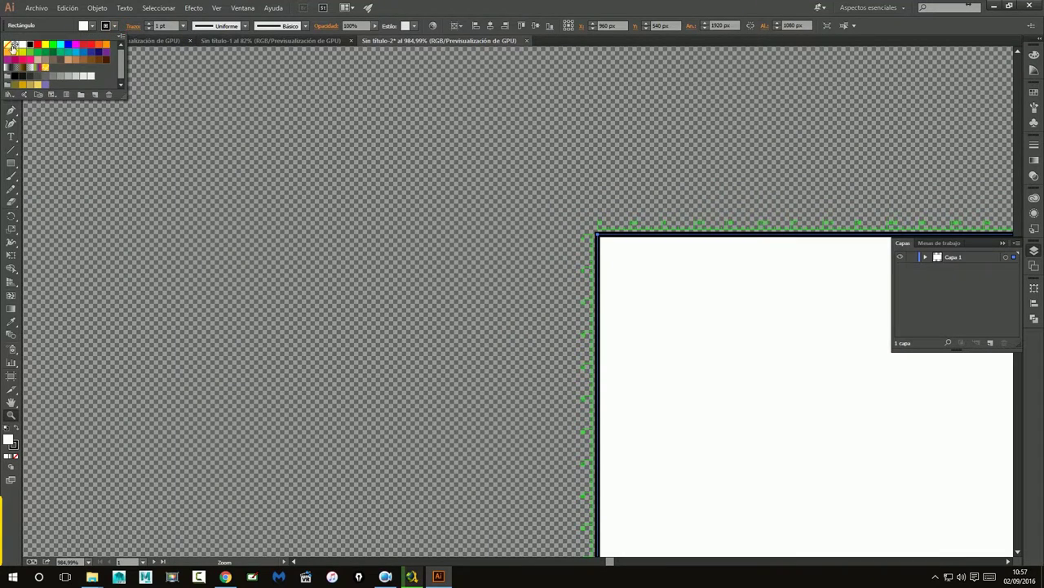
click(9, 47)
click(653, 289)
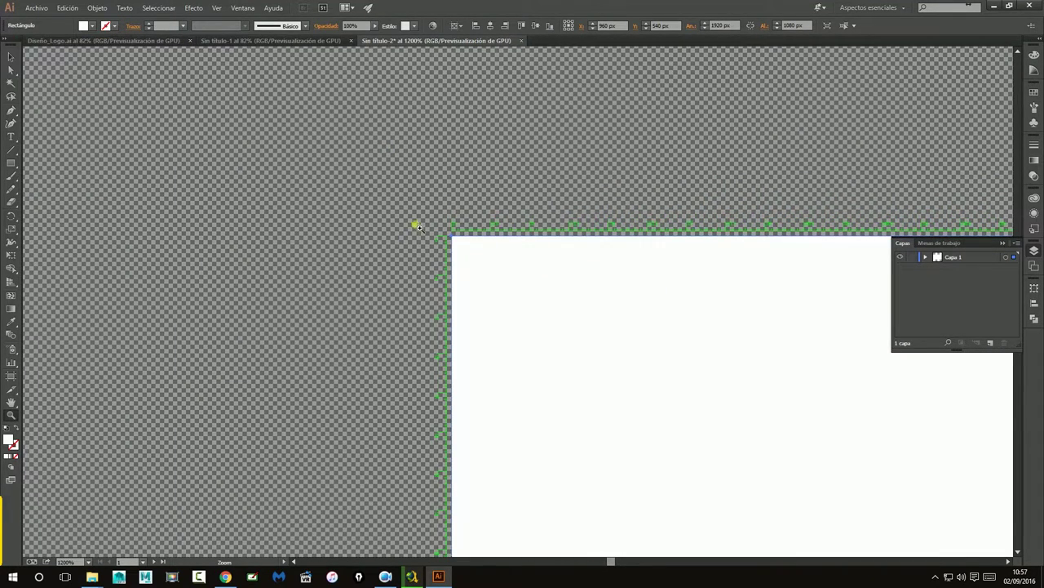
mouse_move(414, 224)
mouse_down()
mouse_move(503, 282)
mouse_move(720, 324)
mouse_move(541, 279)
mouse_move(158, 121)
mouse_move(876, 508)
mouse_move(704, 338)
mouse_move(590, 261)
mouse_move(687, 246)
mouse_move(632, 301)
mouse_up()
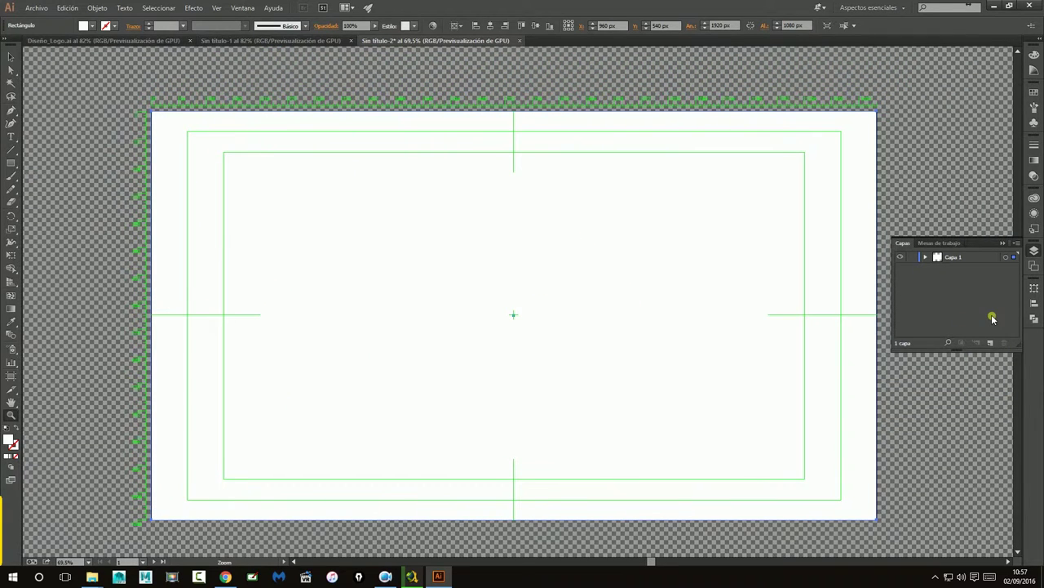
Fill the background rectangle with magenta hex b94ea6 in the Color Picker
click(940, 260)
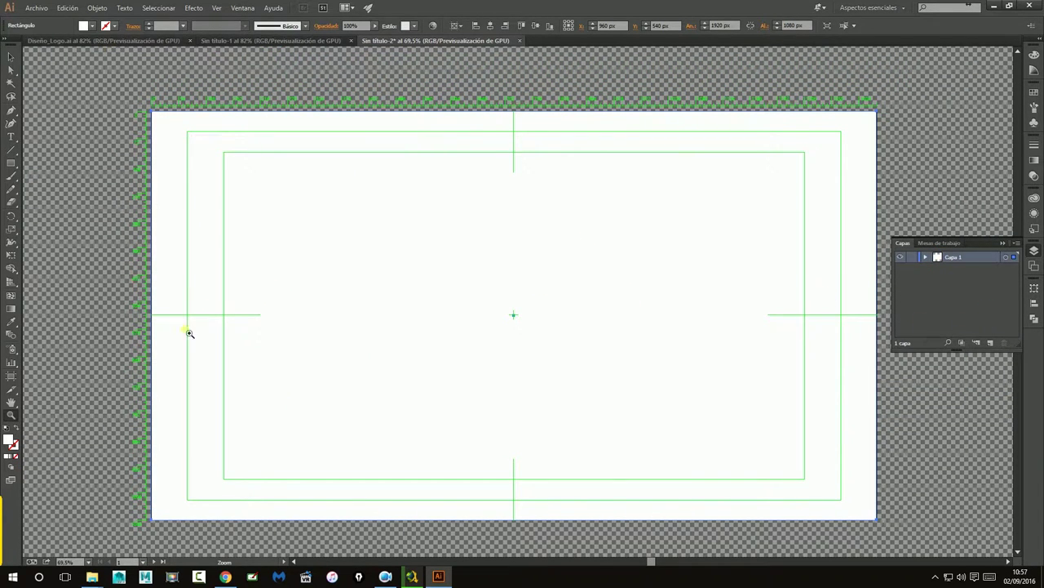
click(100, 26)
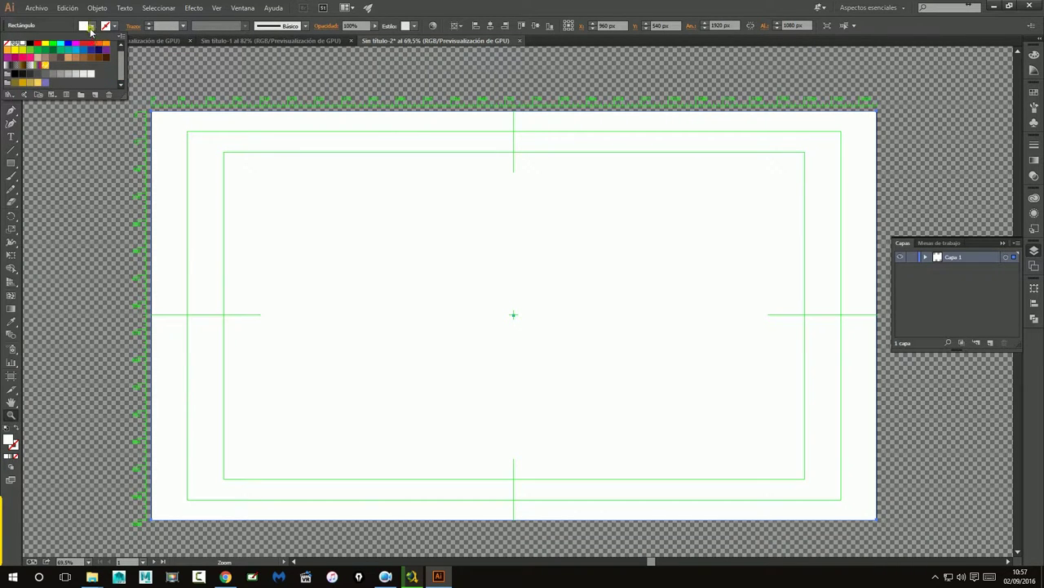
click(8, 441)
double_click(9, 441)
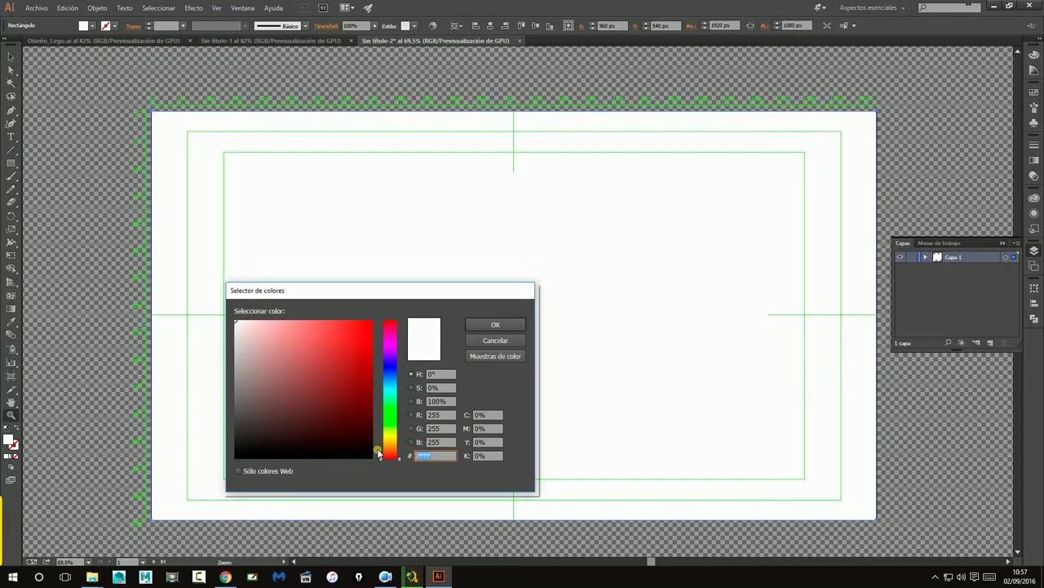
text(b94ea6)
click(504, 324)
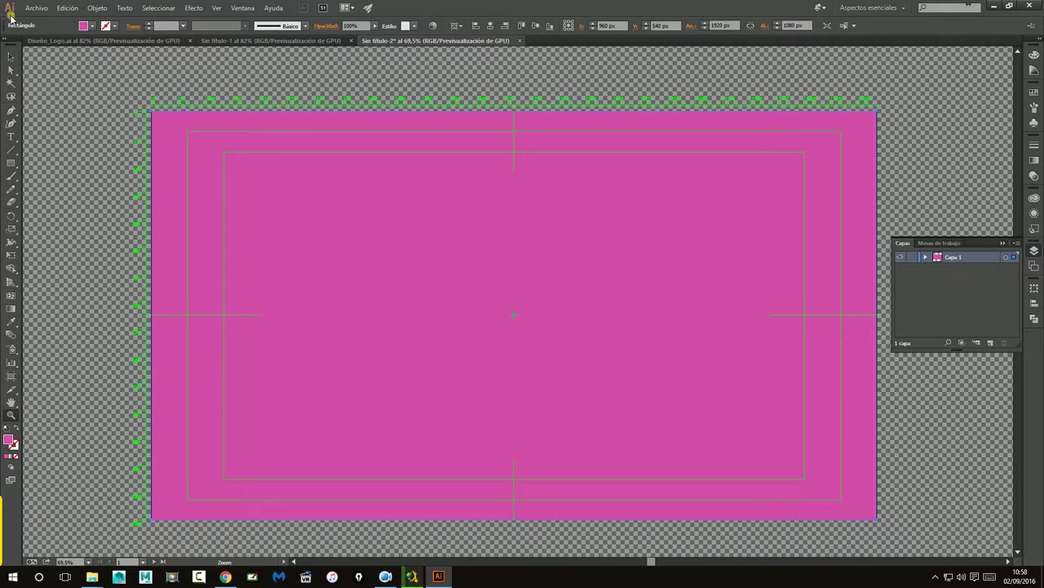
Deselect the background and close the blank Sin título-1 document
click(11, 57)
click(62, 59)
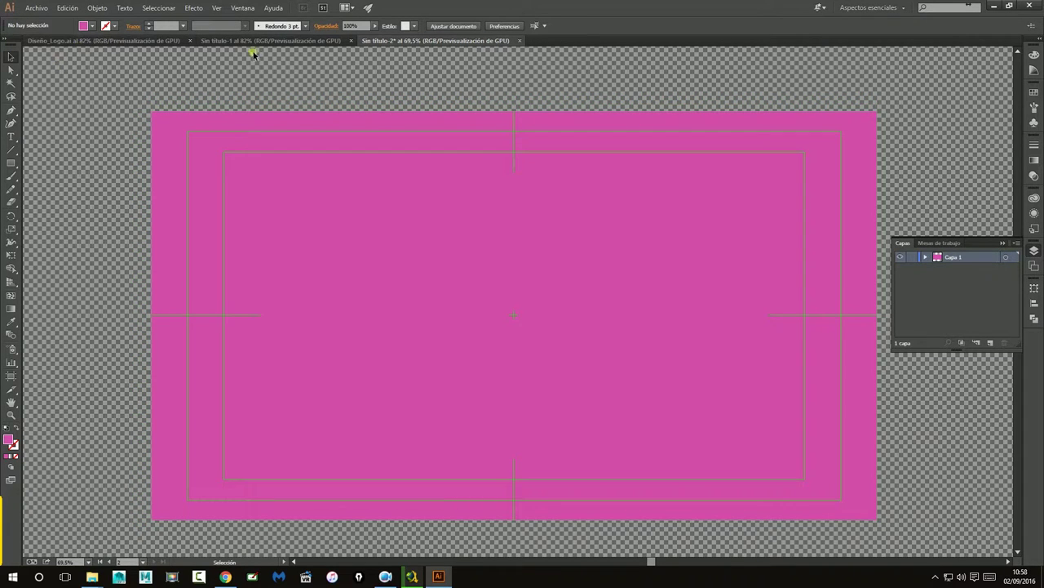
click(281, 40)
click(351, 41)
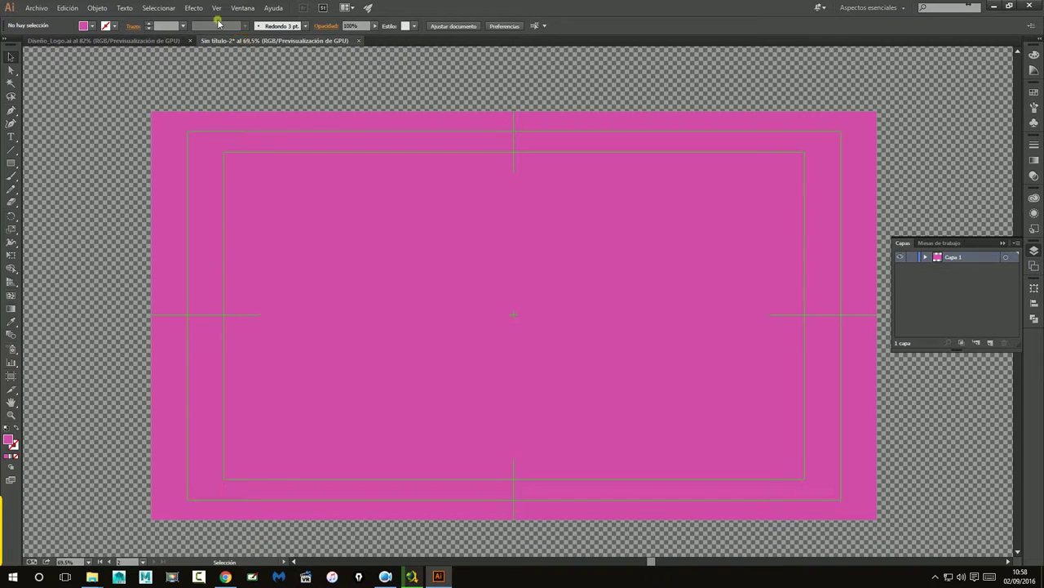
Create a new Diseño Cabecera folder inside Video Tutorial Motion Graphic and open it
click(37, 8)
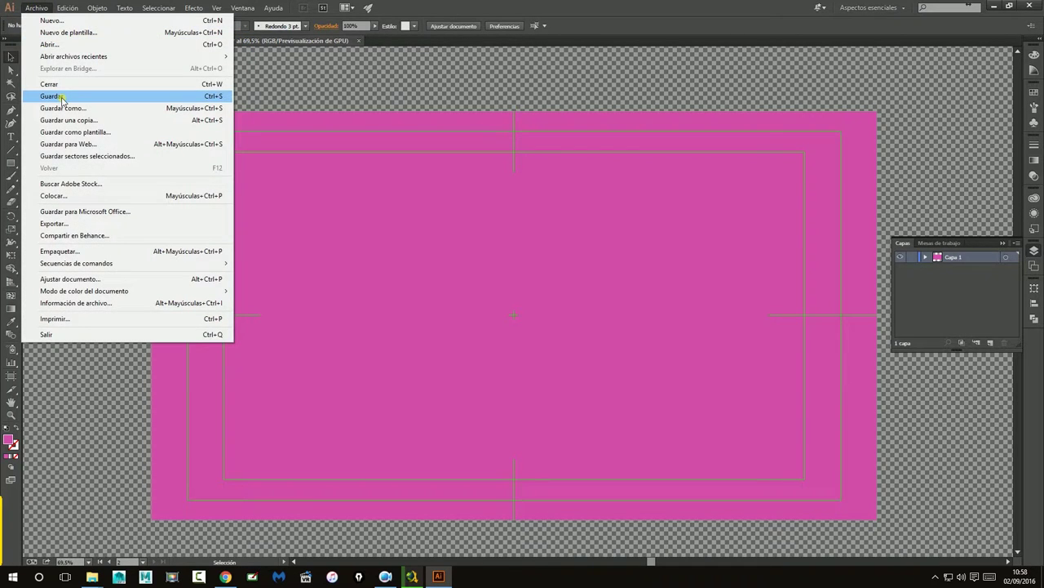
click(62, 99)
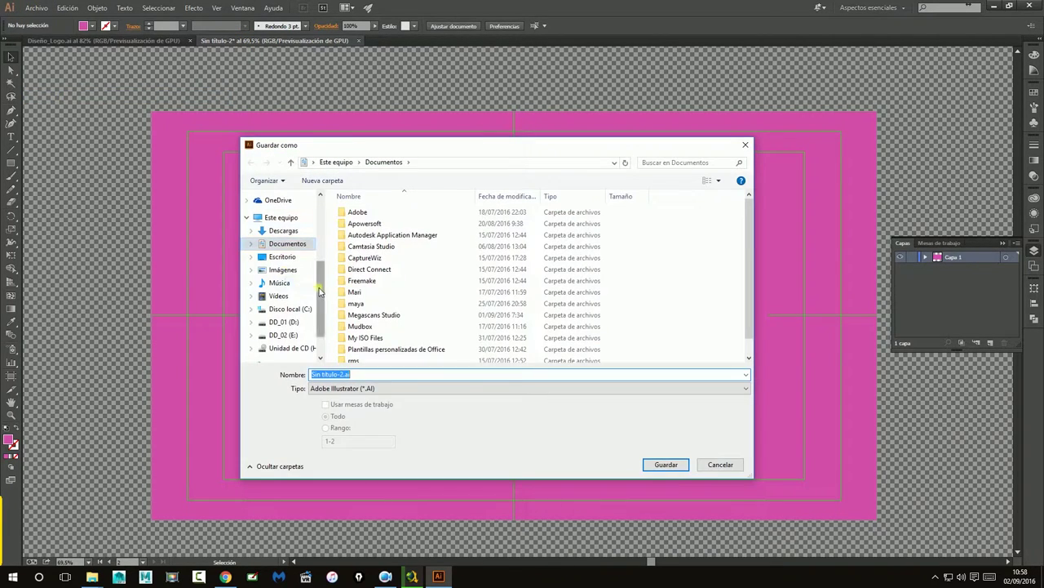
scroll(286, 278, up, 5)
scroll(281, 294, up, 2)
click(280, 304)
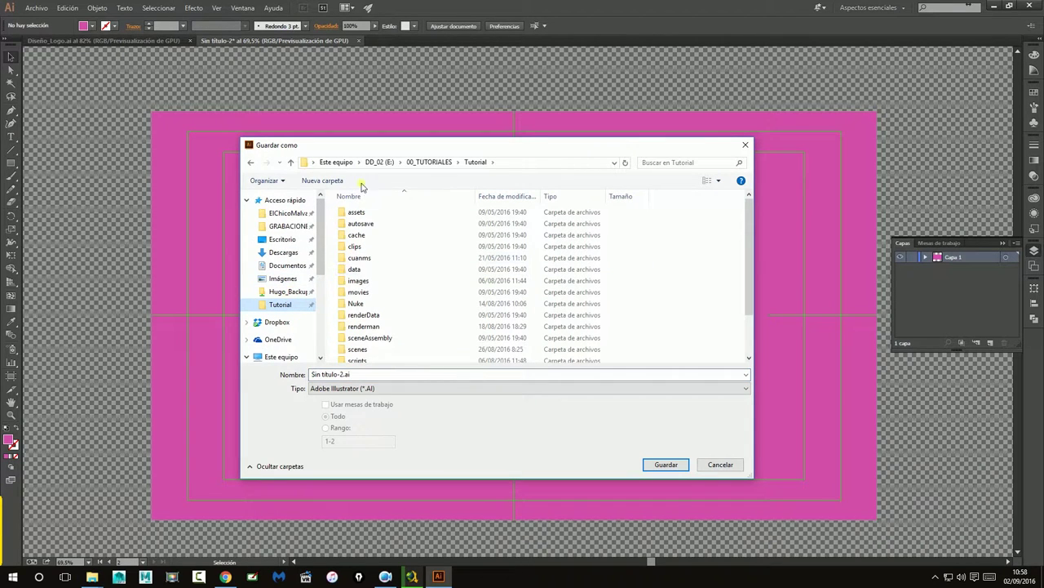
click(441, 162)
double_click(423, 293)
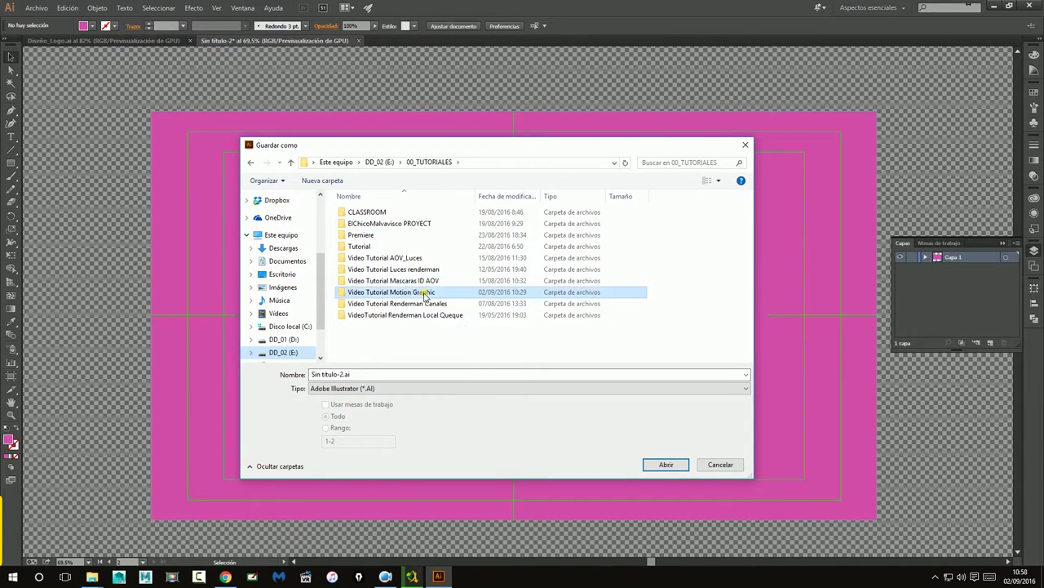
click(337, 183)
text(Diseño Cabecera)
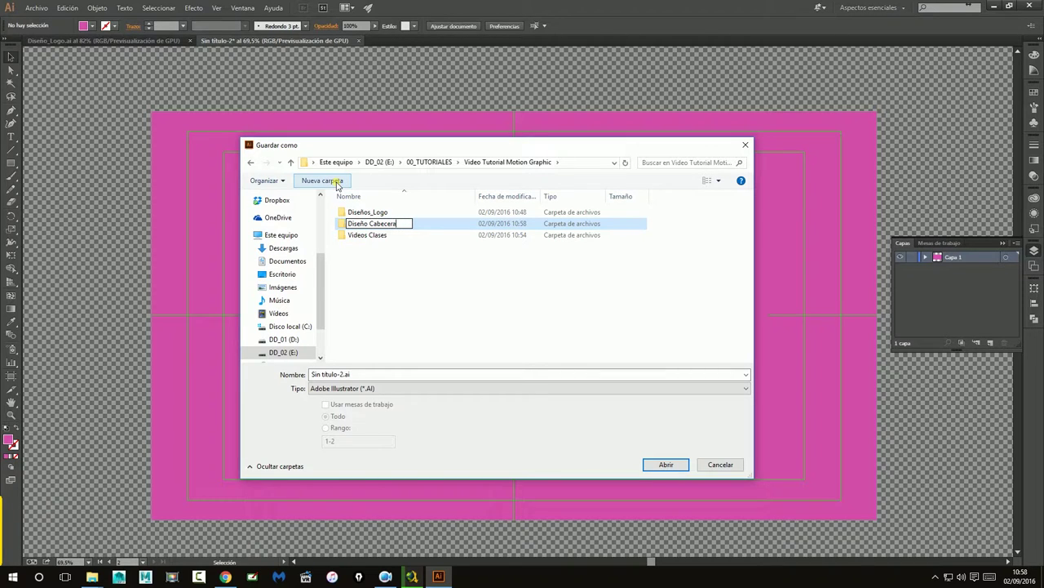
click(368, 291)
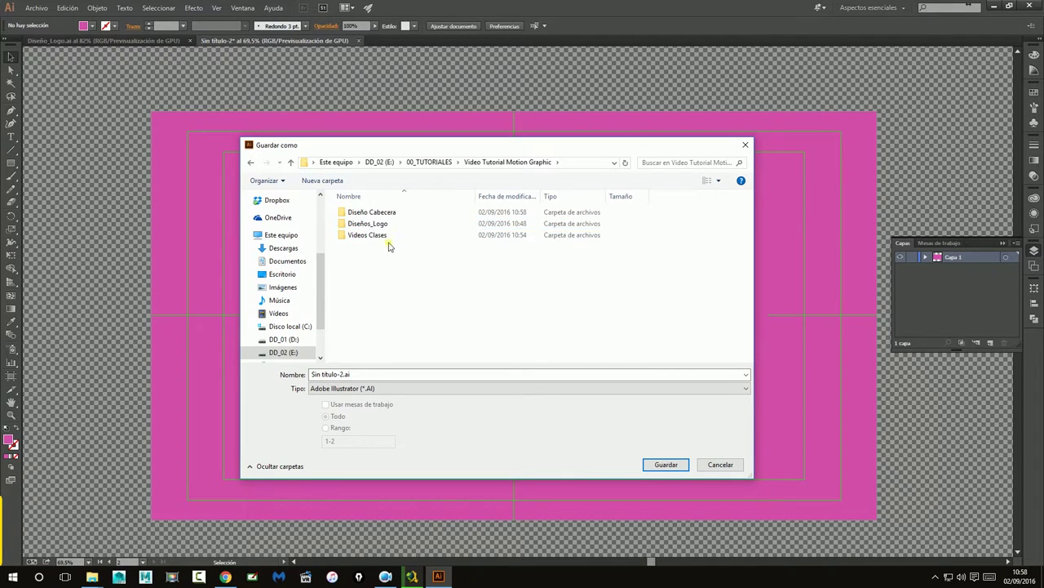
double_click(371, 214)
Save the header as Diseño Cabecera.ai with the default Illustrator options
drag(346, 374, 232, 374)
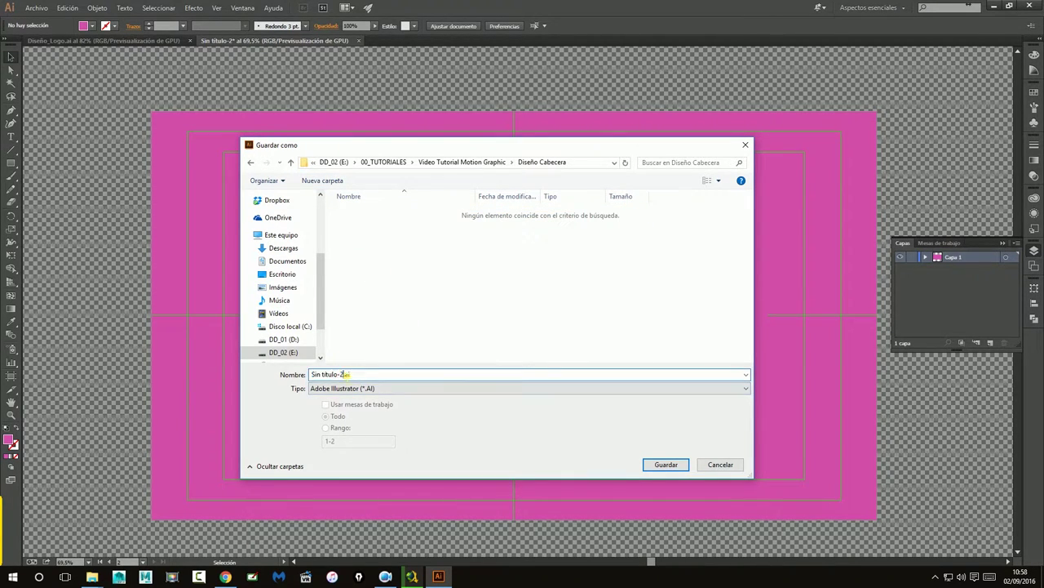
text(D)
text(iseño Cab)
text(ecera)
click(455, 308)
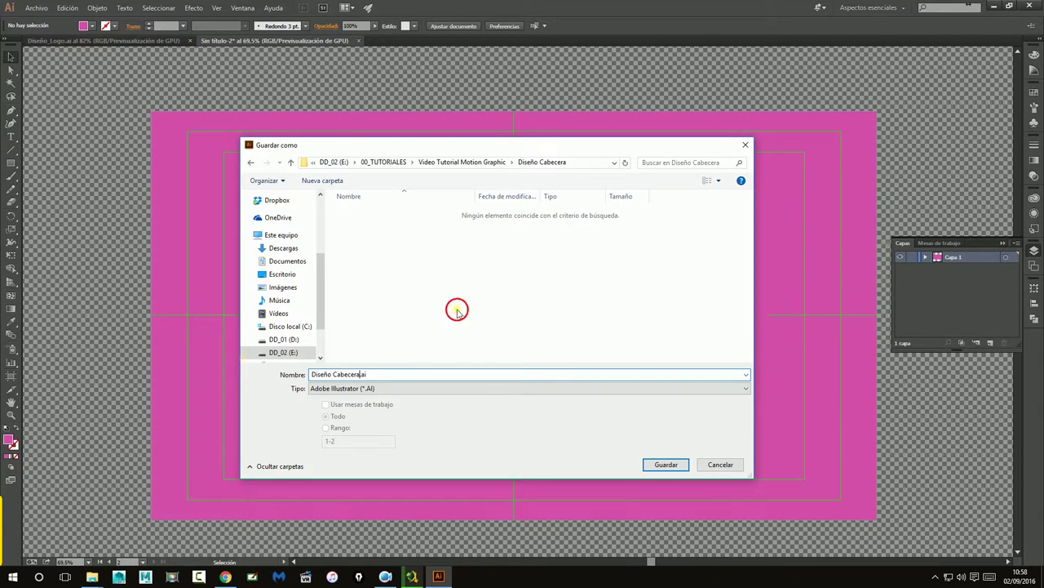
click(665, 467)
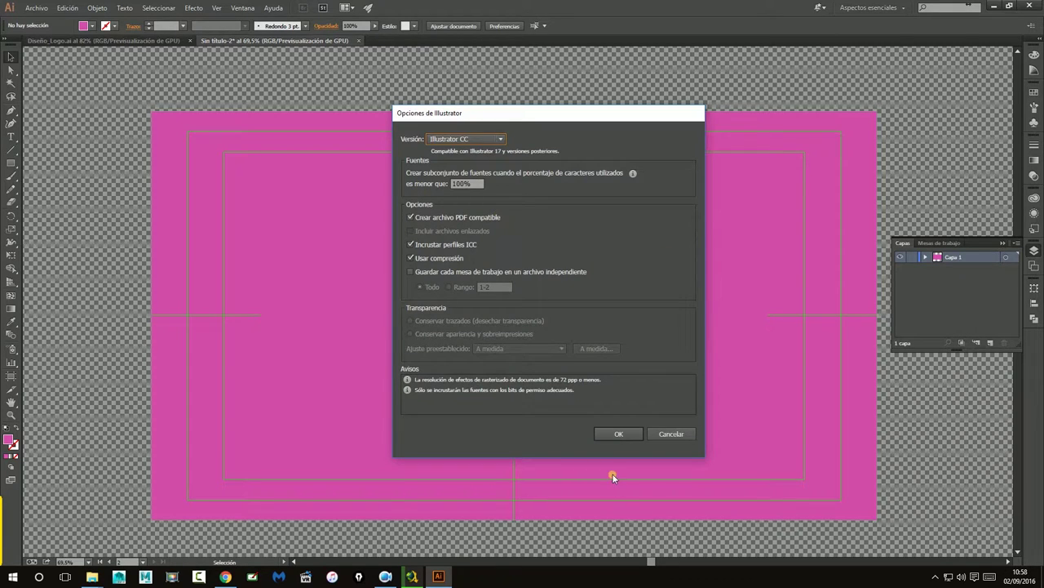
click(617, 432)
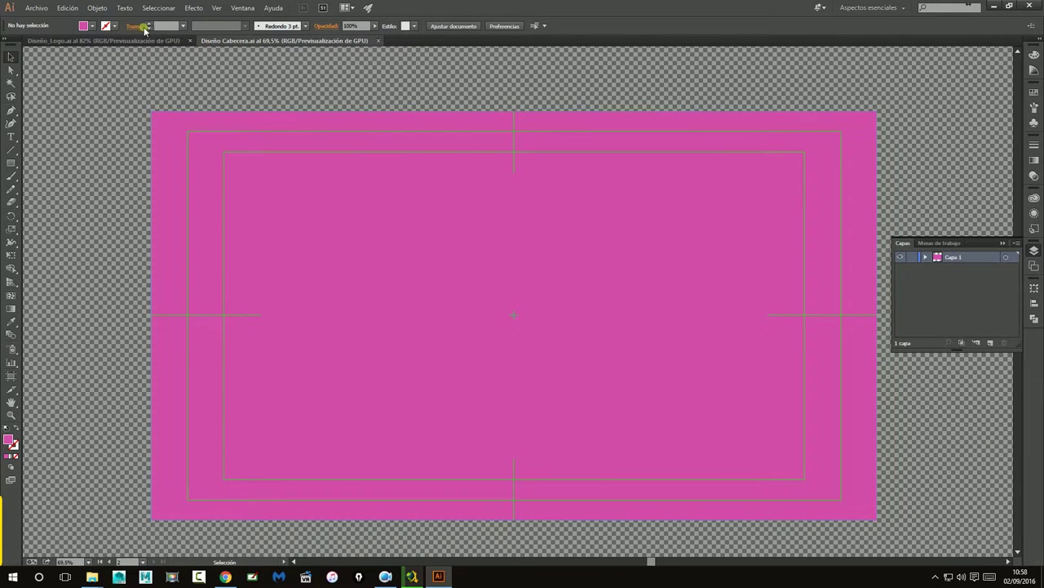
In Diseño_Logo.ai, ungroup card 01, select only its logo, URL and tagline, then return to the header
click(130, 40)
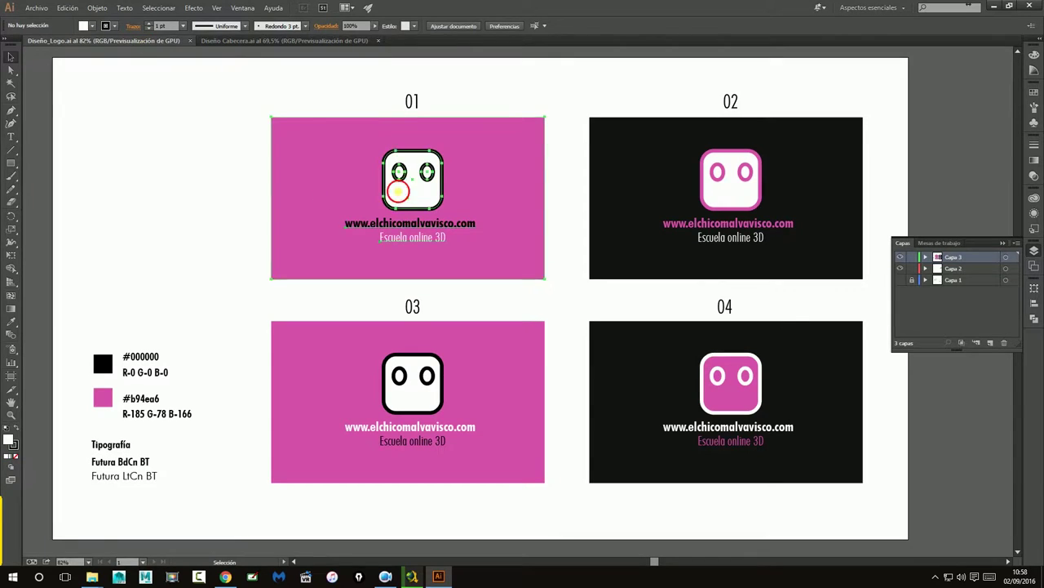
click(398, 194)
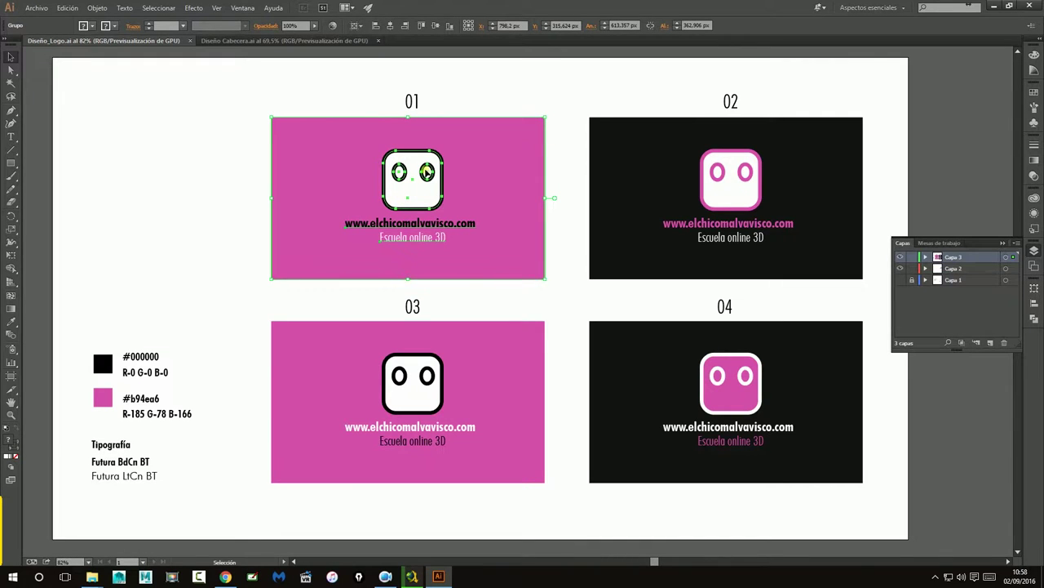
key(ctrl+shift+g)
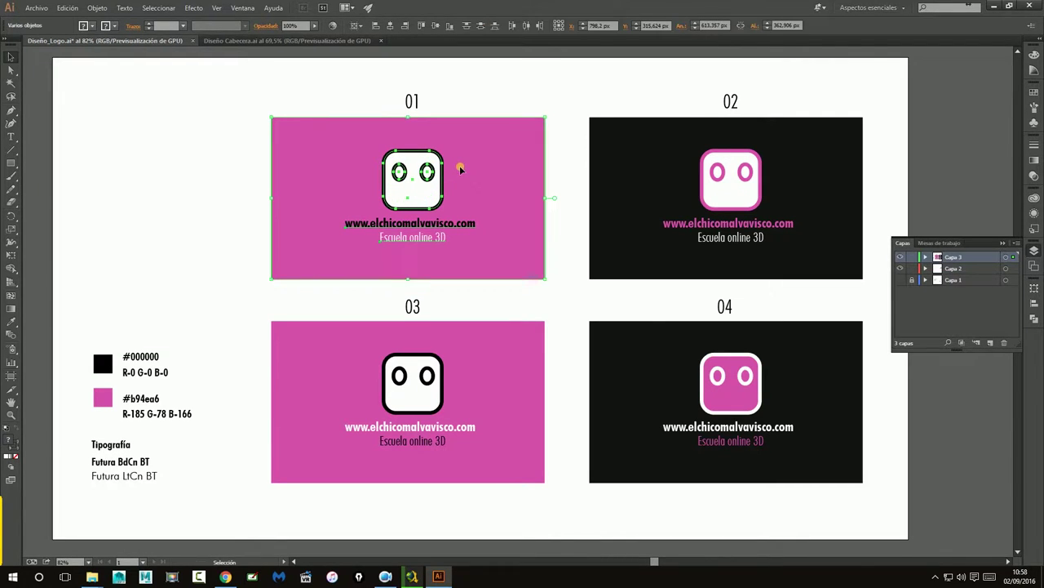
shift+click(473, 130)
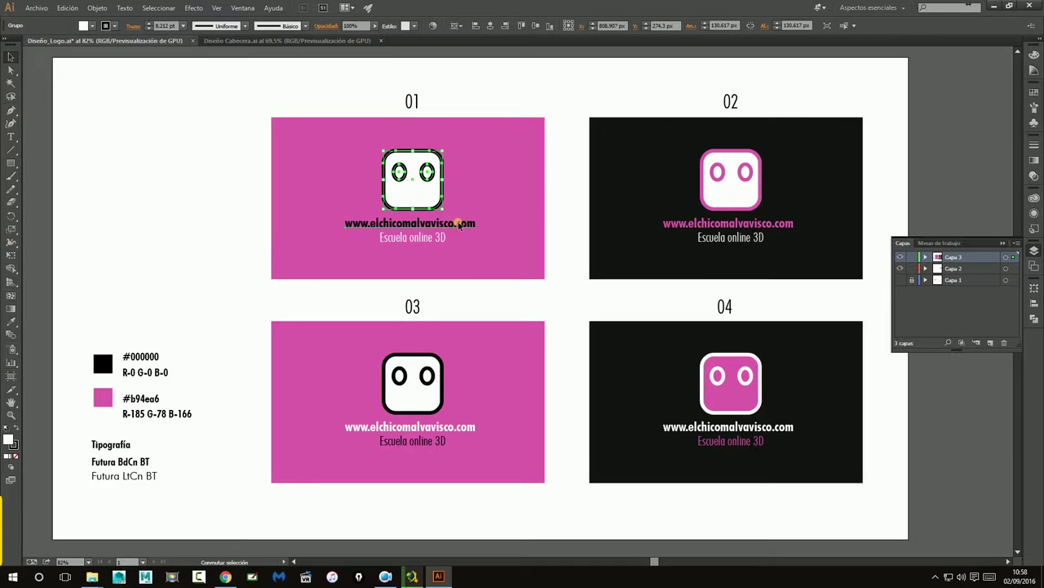
shift+click(432, 239)
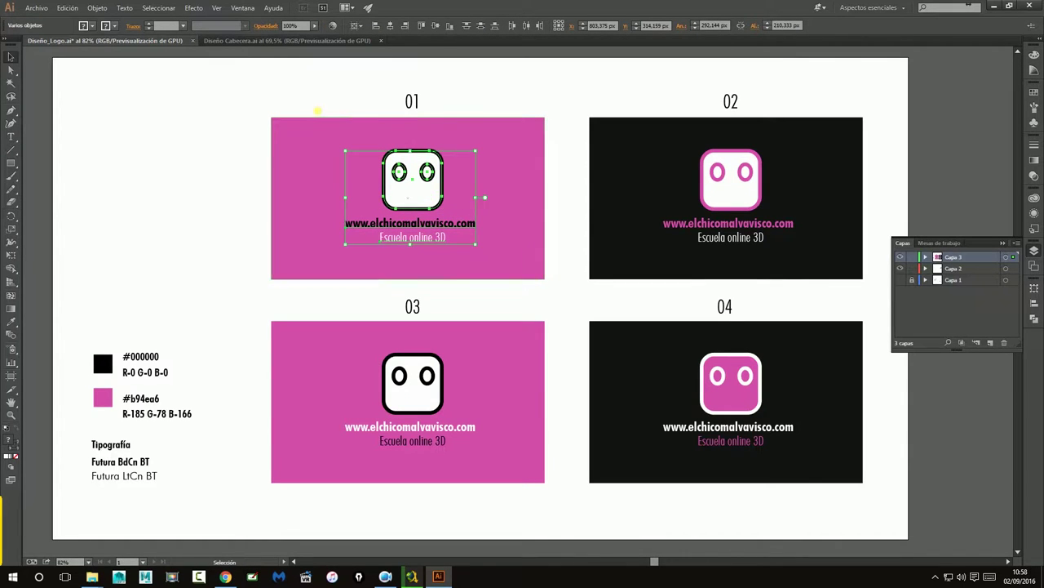
click(286, 40)
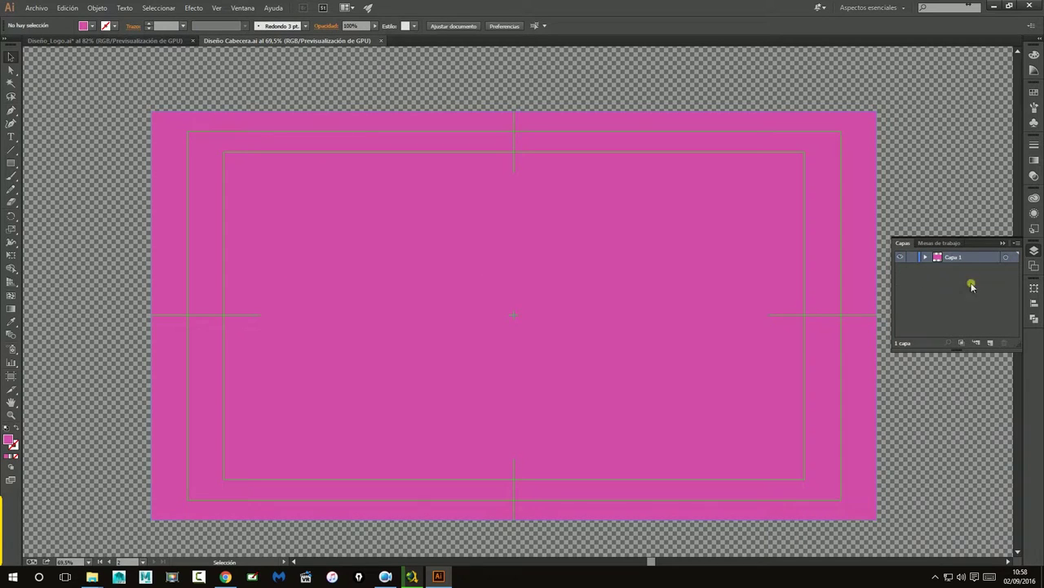
Add a layer, paste the logo, URL and tagline, then enlarge and centre them
click(990, 343)
click(599, 313)
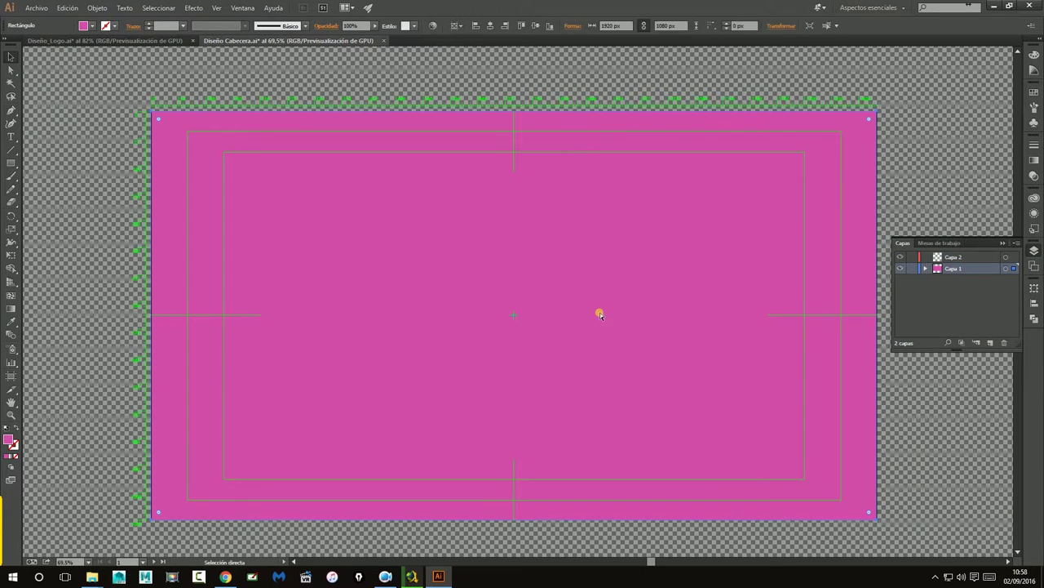
key(ctrl+v)
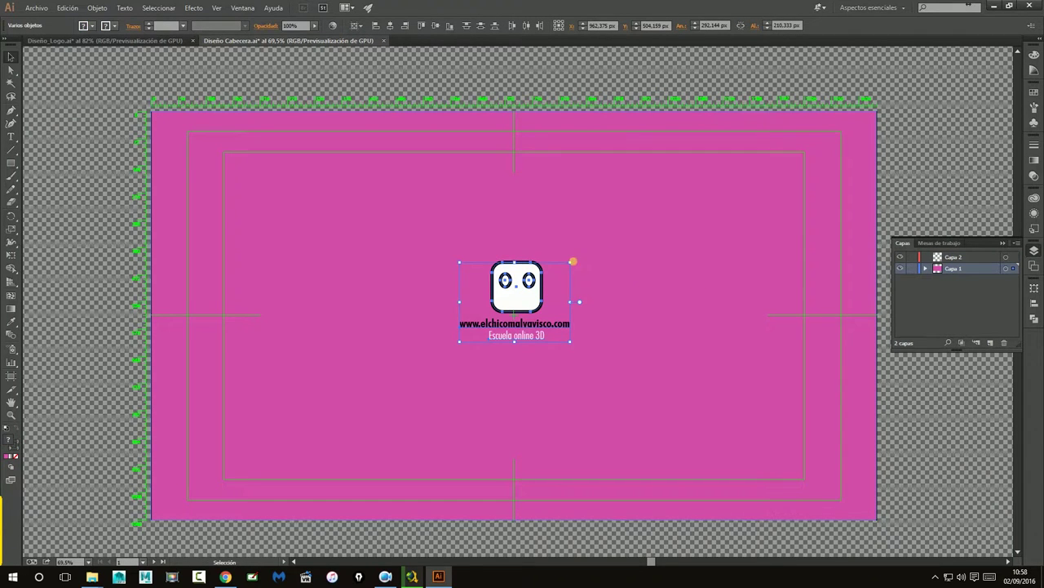
mouse_move(574, 263)
mouse_down()
mouse_move(716, 181)
mouse_move(702, 186)
mouse_up()
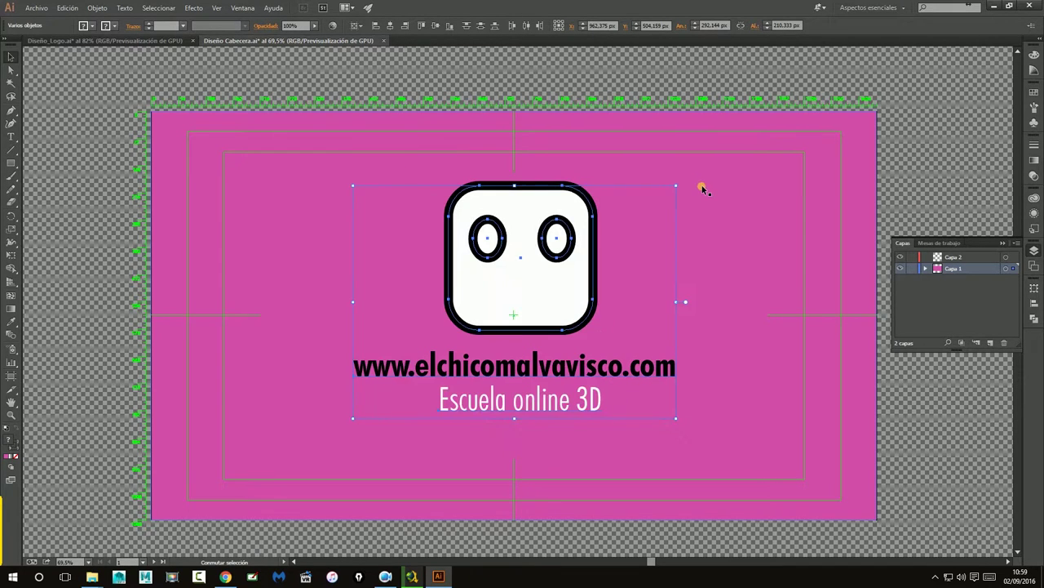
drag(554, 292, 552, 319)
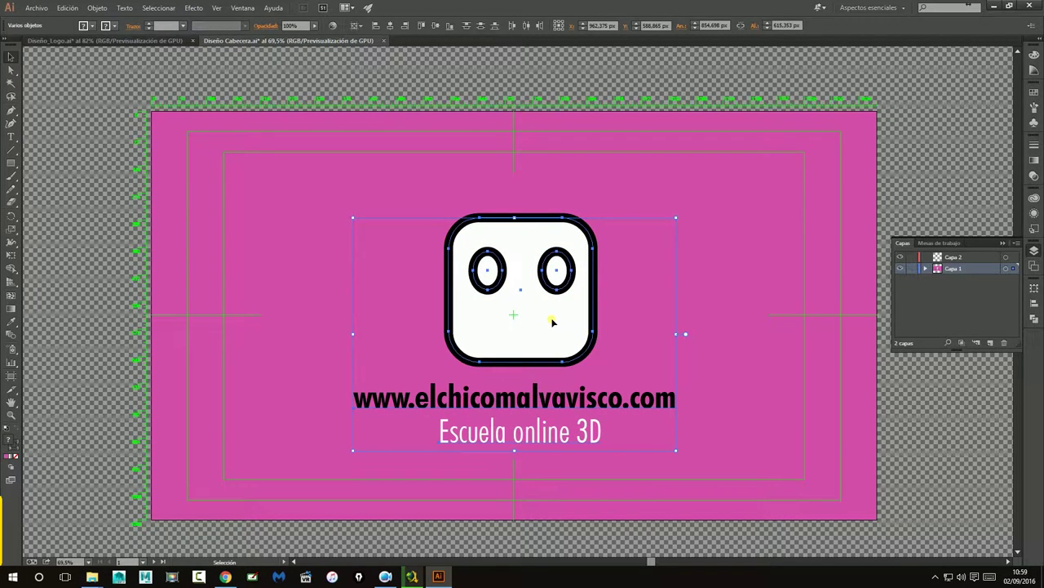
drag(552, 322, 551, 317)
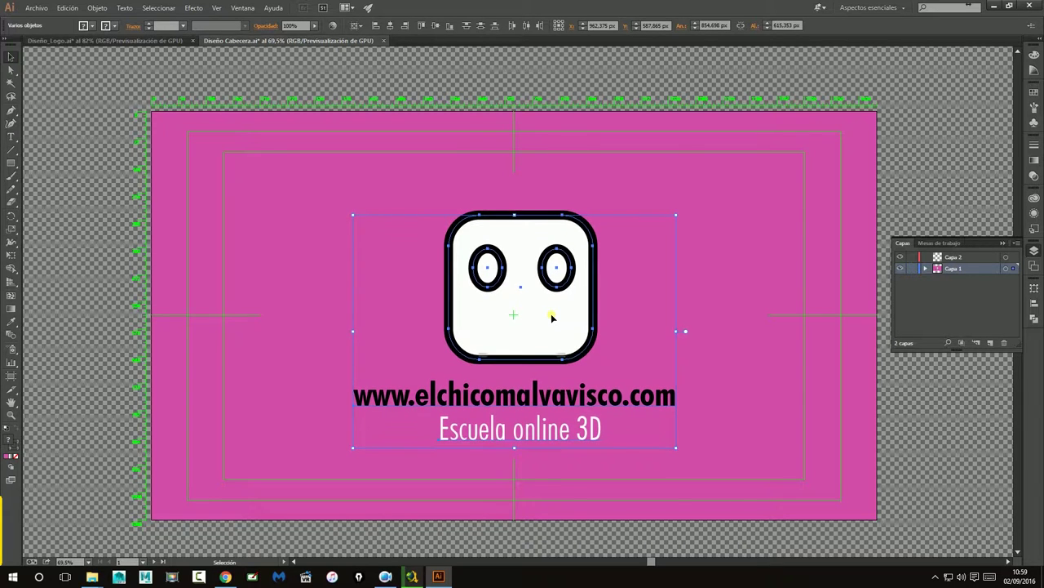
key(shift+Up)
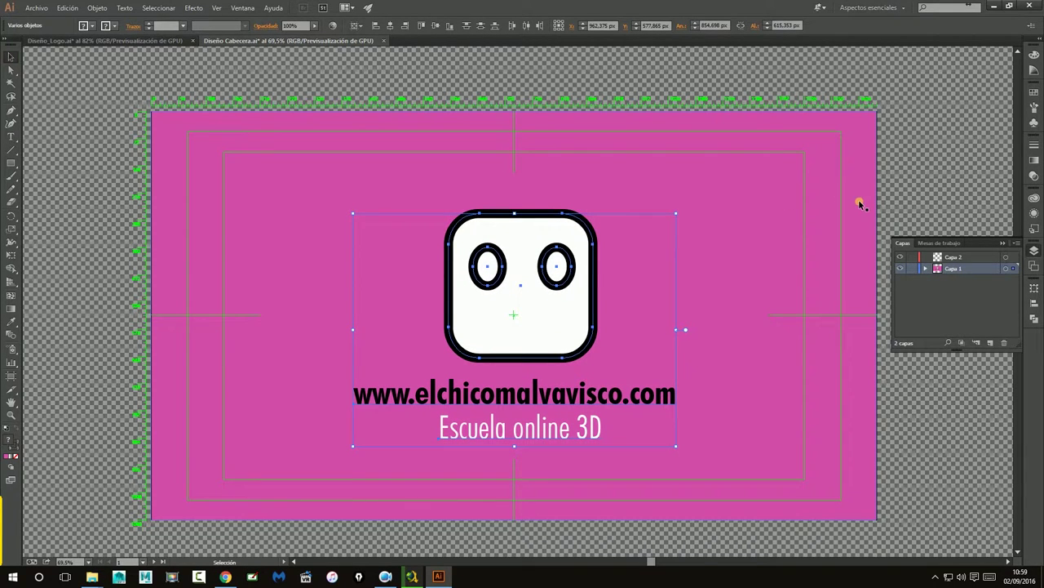
click(946, 159)
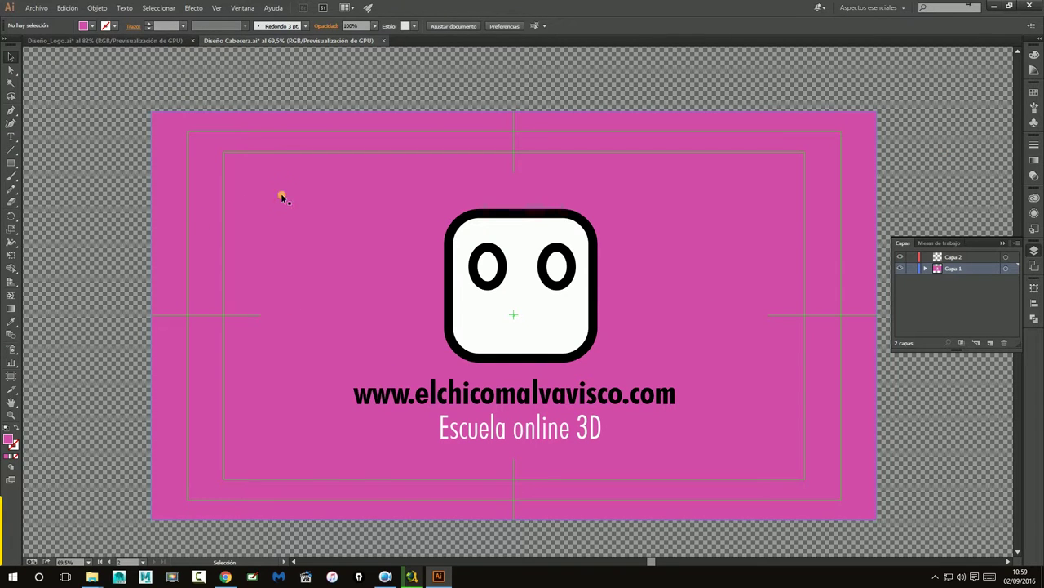
Lock Capa 1 with the background, then cut the logo, URL and tagline and paste them in place on Capa 2
mouse_move(660, 482)
mouse_down()
mouse_move(669, 436)
mouse_move(964, 280)
mouse_up()
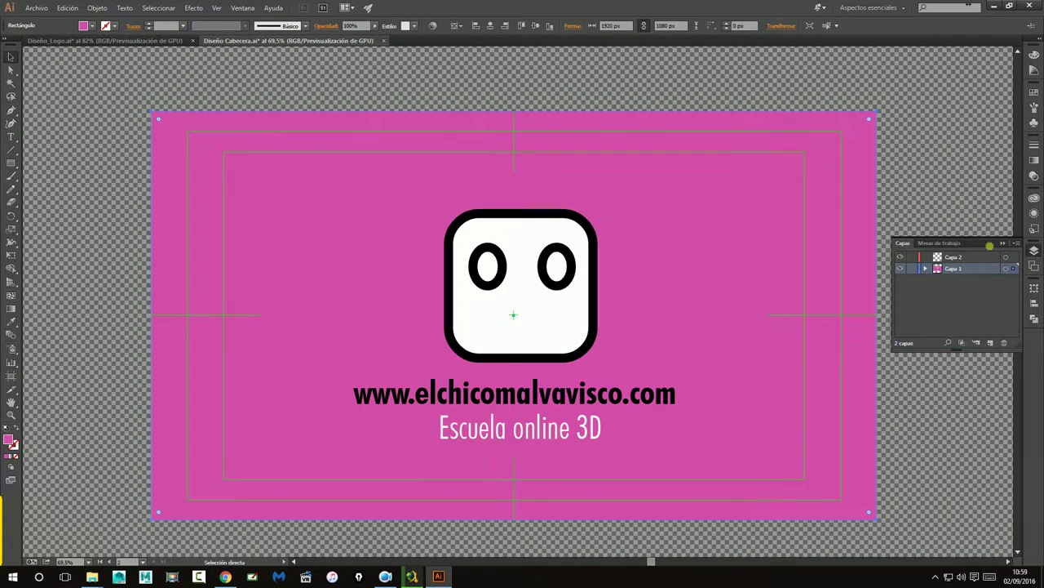
click(912, 270)
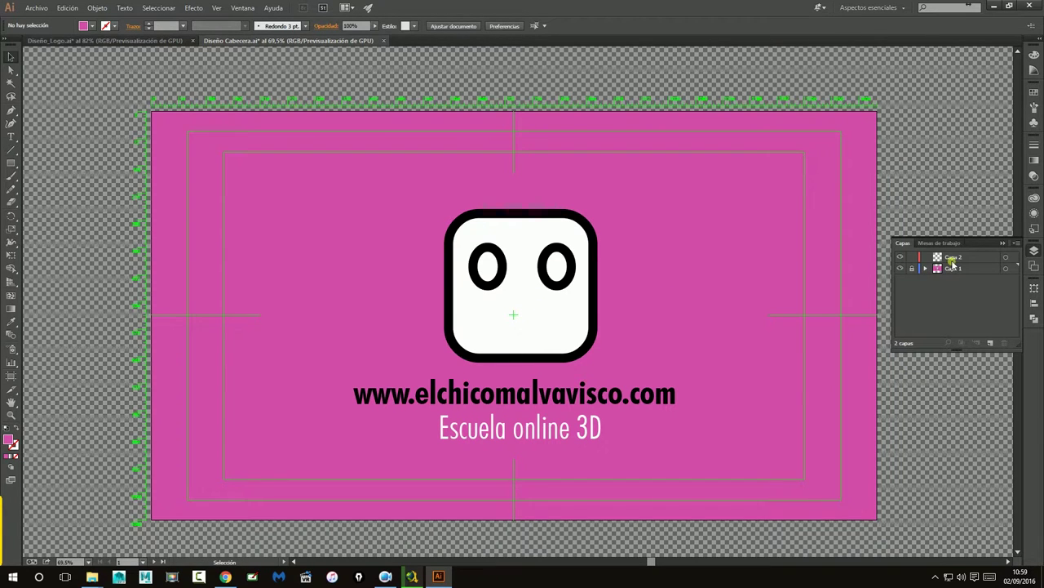
click(912, 270)
click(529, 315)
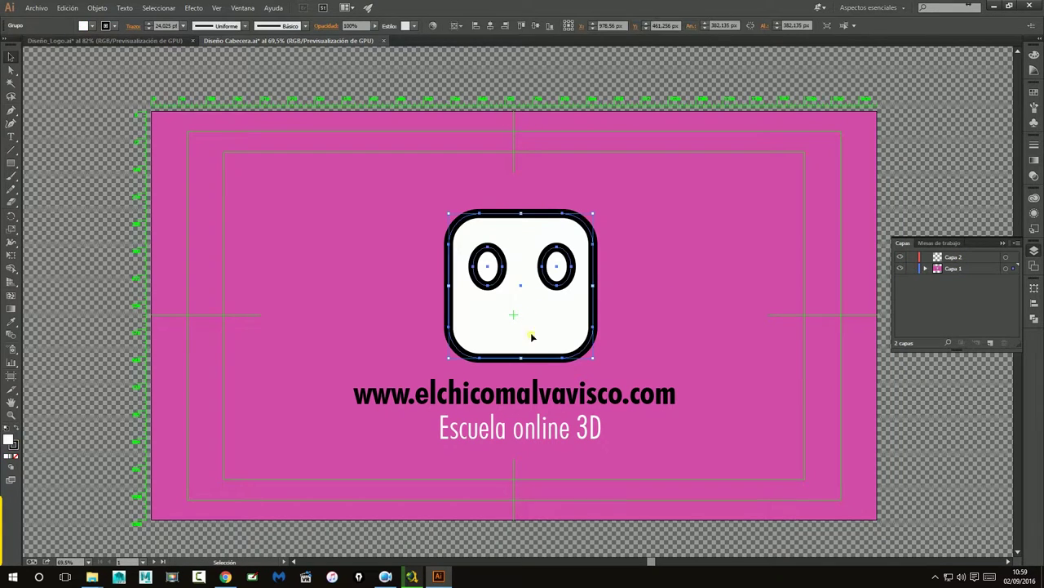
shift+click(566, 398)
shift+click(564, 433)
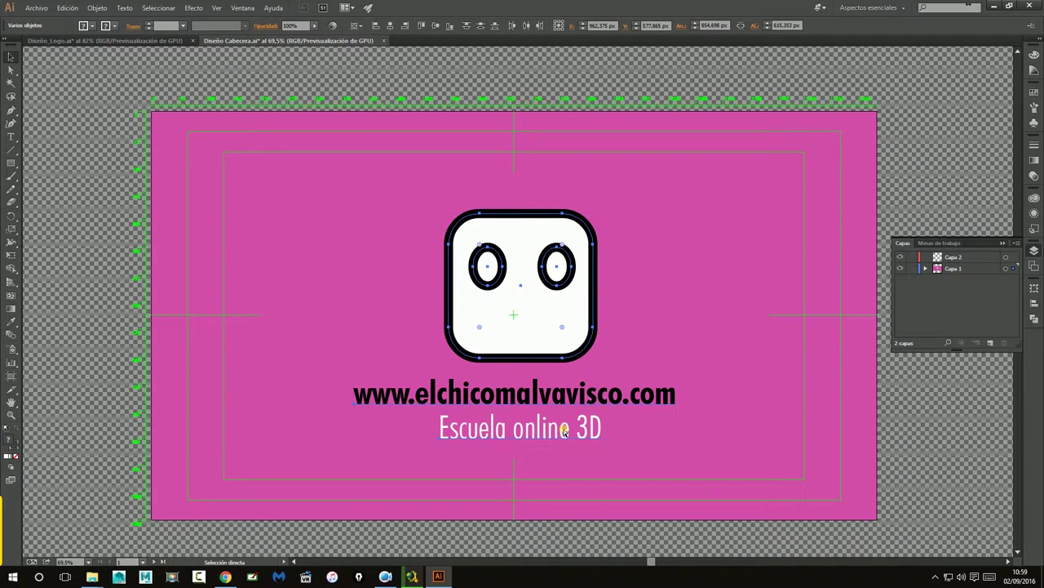
key(ctrl+x)
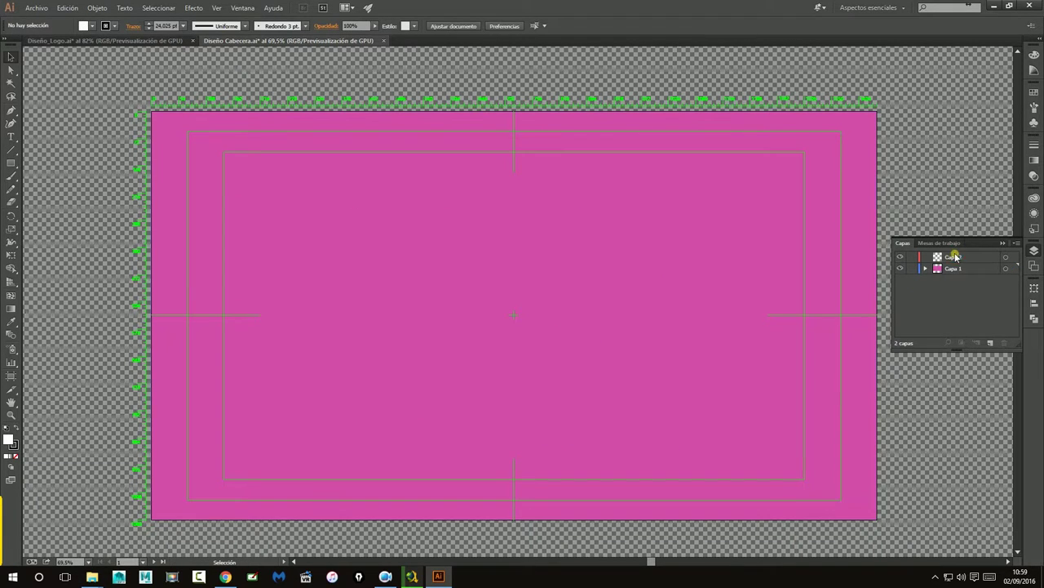
key(ctrl+f)
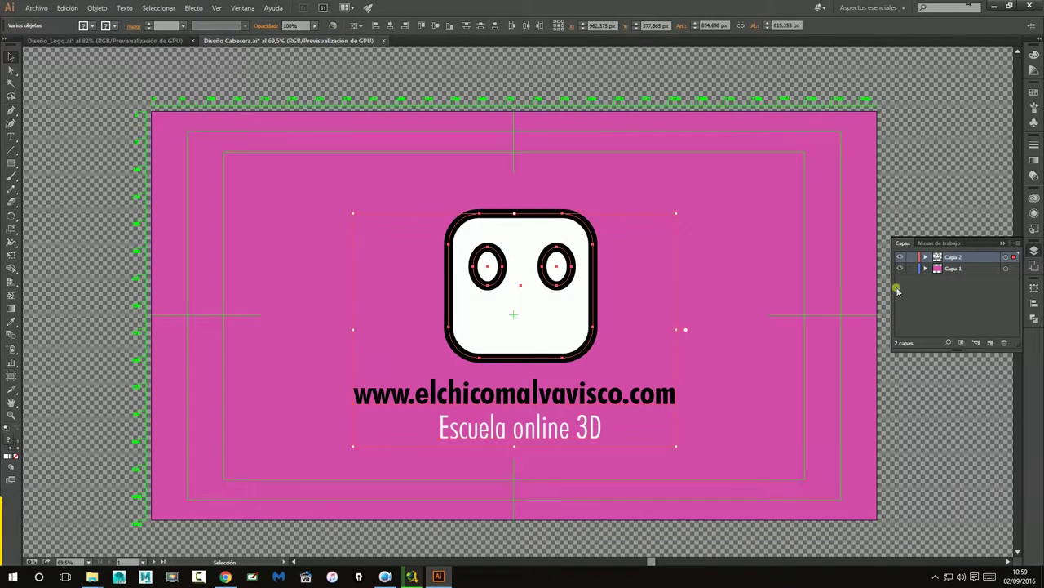
click(571, 337)
click(712, 441)
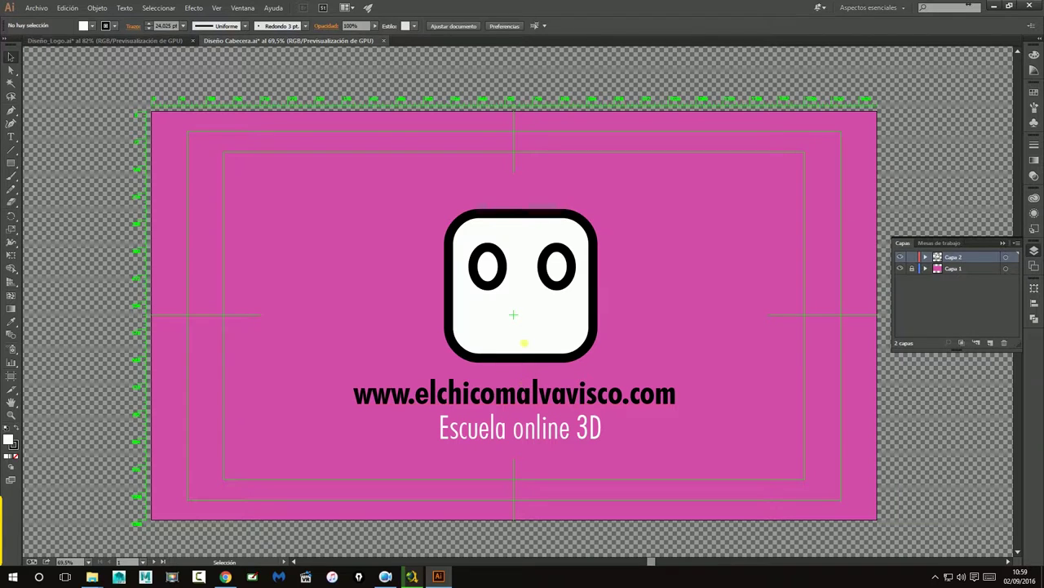
Centre the logo horizontally and vertically relative to the artboard
click(526, 430)
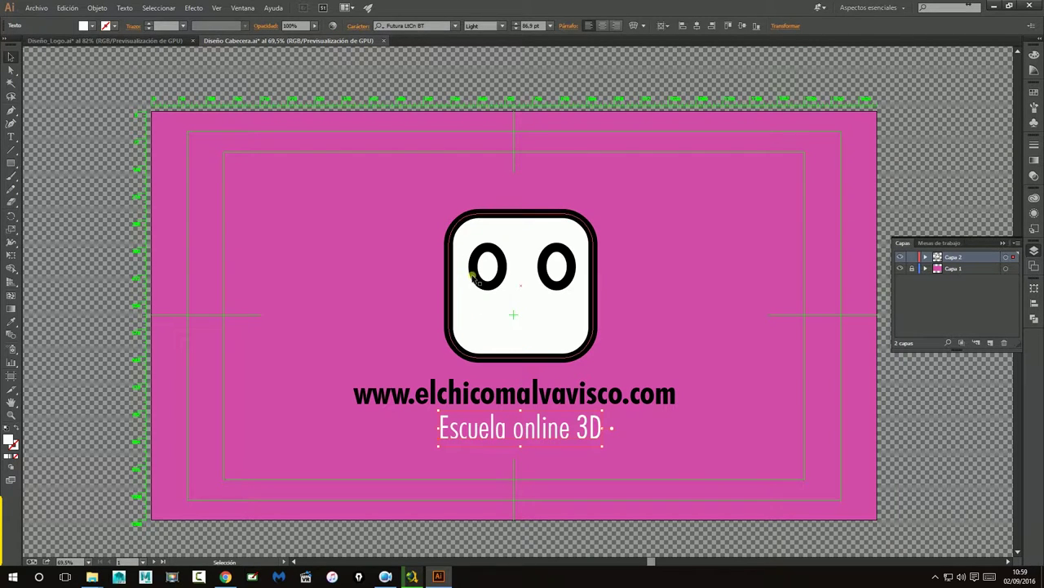
click(530, 308)
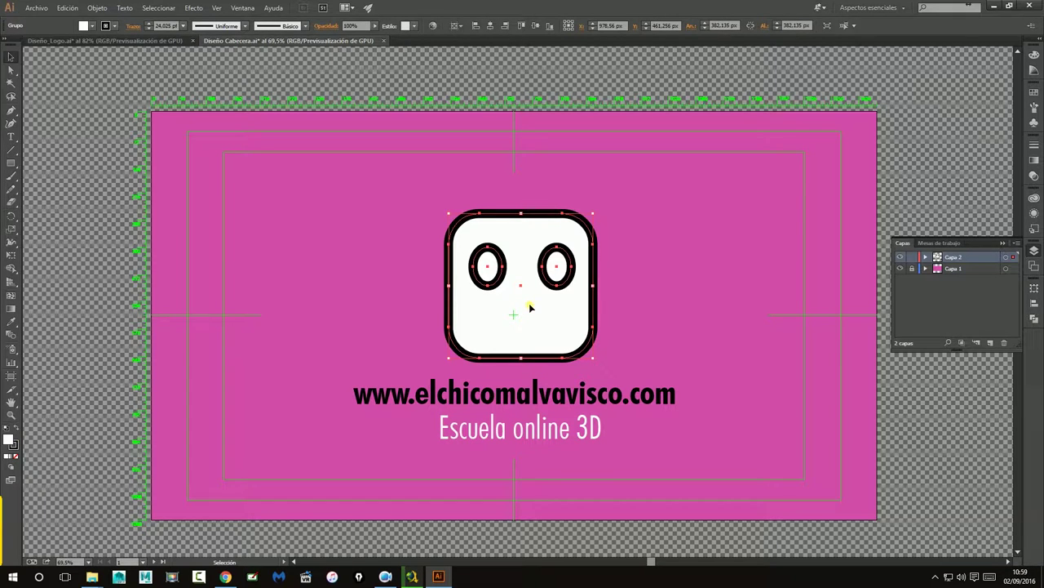
click(463, 26)
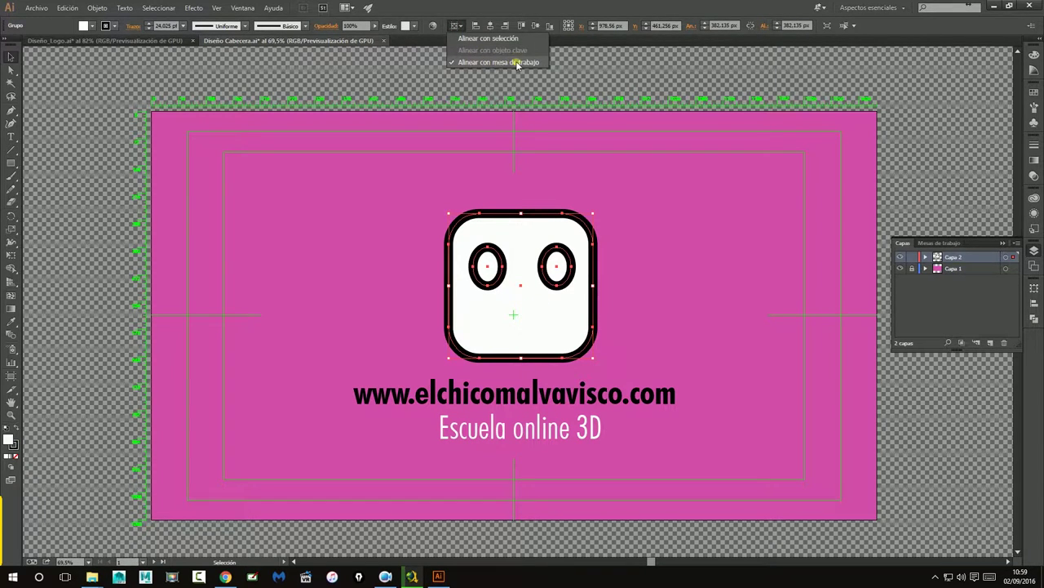
click(597, 276)
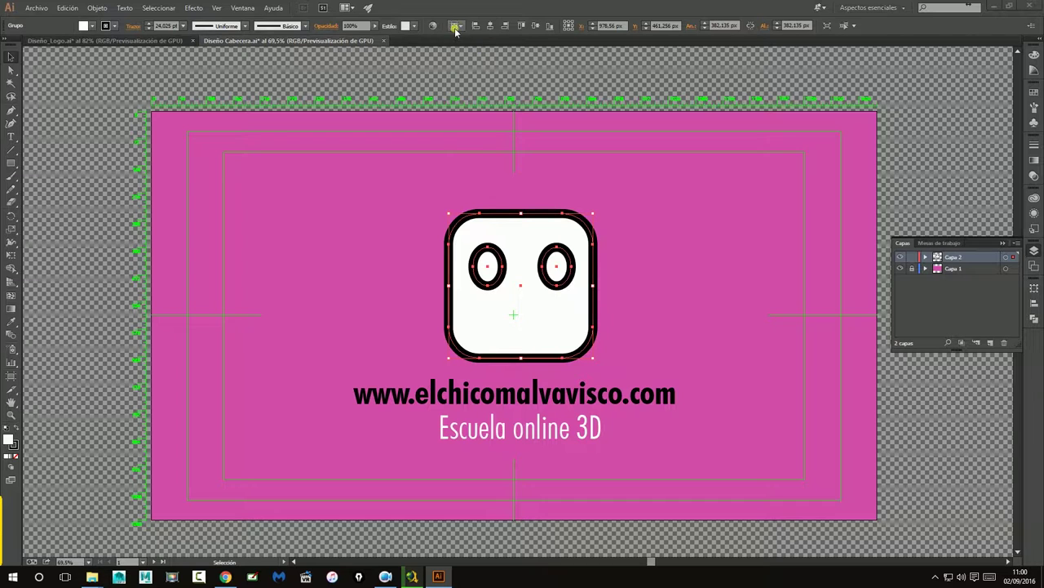
click(489, 25)
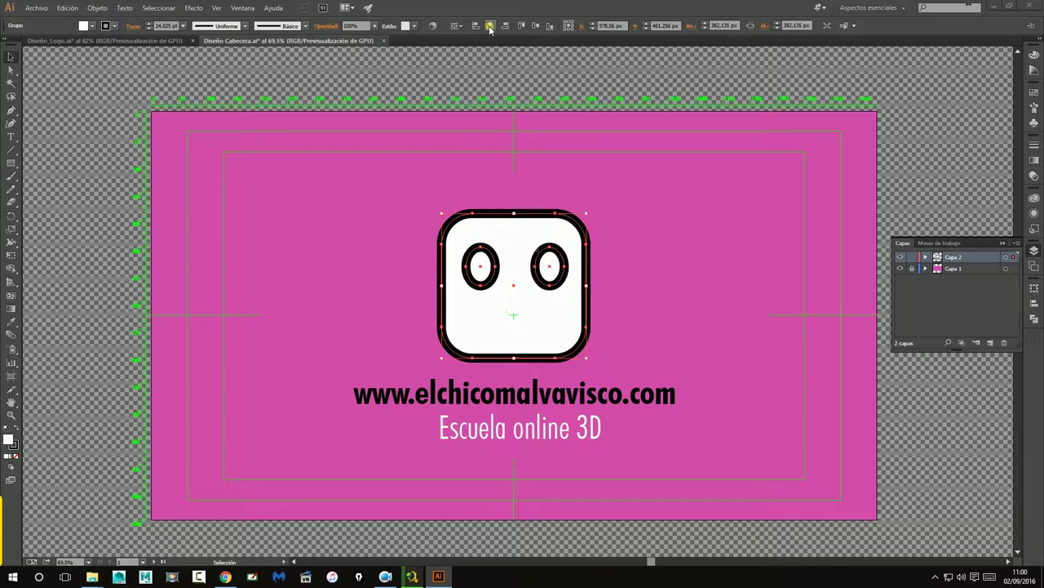
click(530, 28)
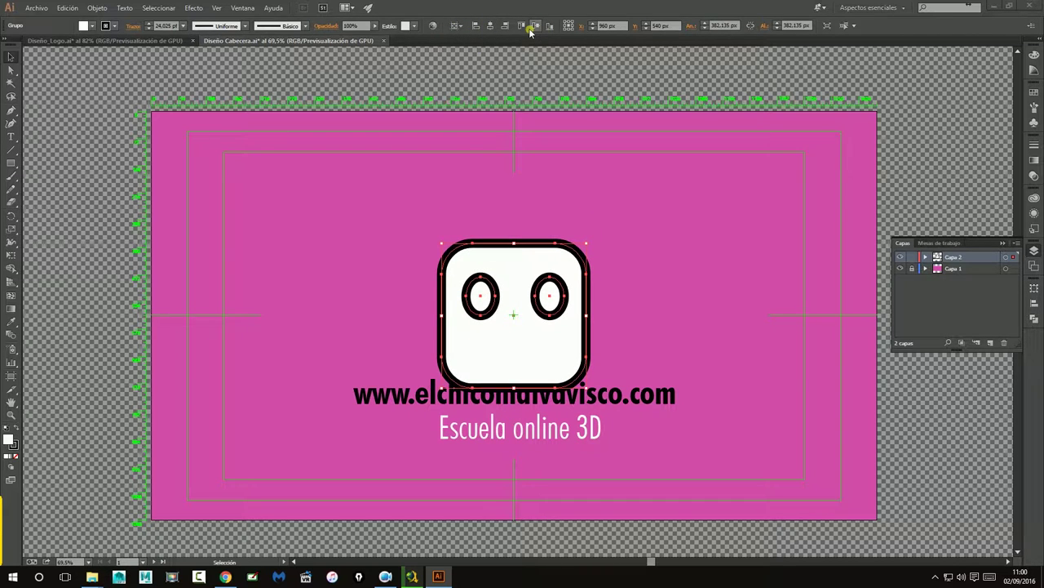
Raise the logo slightly above the artboard centre
key(Up)
key(Up)
key(Up)
key(Up)
key(Up)
key(Up)
key(Up)
key(Up)
key(Up)
key(Up)
key(Up)
key(Up)
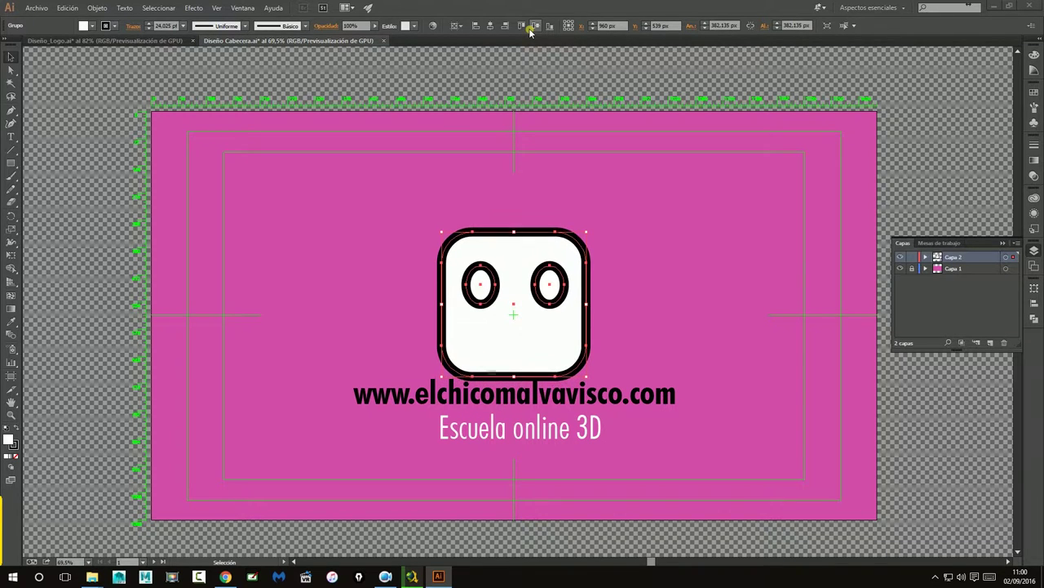
key(Up)
key(Up)
key(Up)
key(Up)
key(Up)
key(Up)
key(Up)
key(Up)
key(Up)
key(Up)
key(Up)
key(Up)
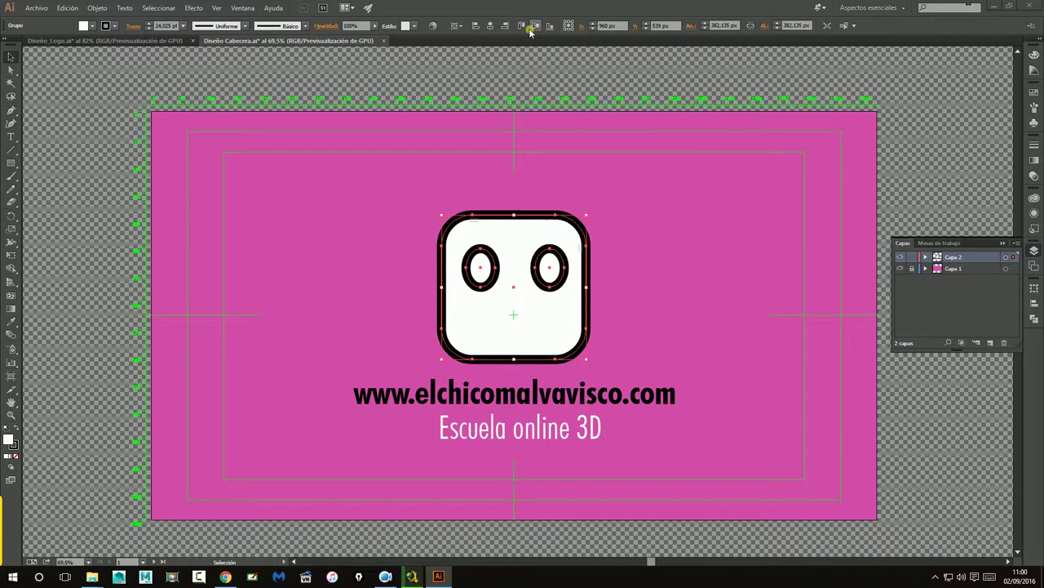
key(Up)
key(Up)
key(Up)
key(Up)
key(Up)
key(Up)
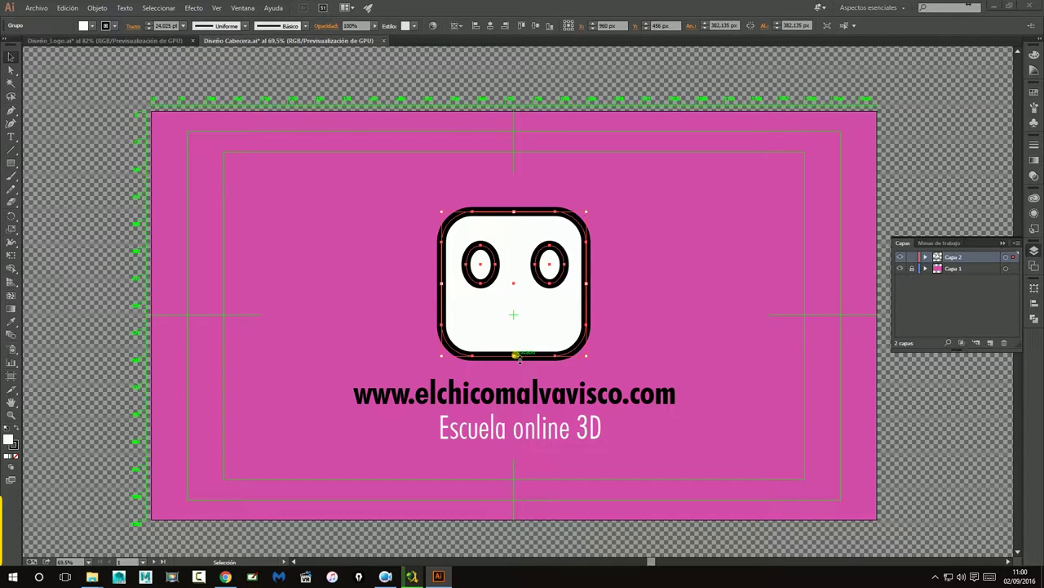
key(Up)
key(Up)
key(Up)
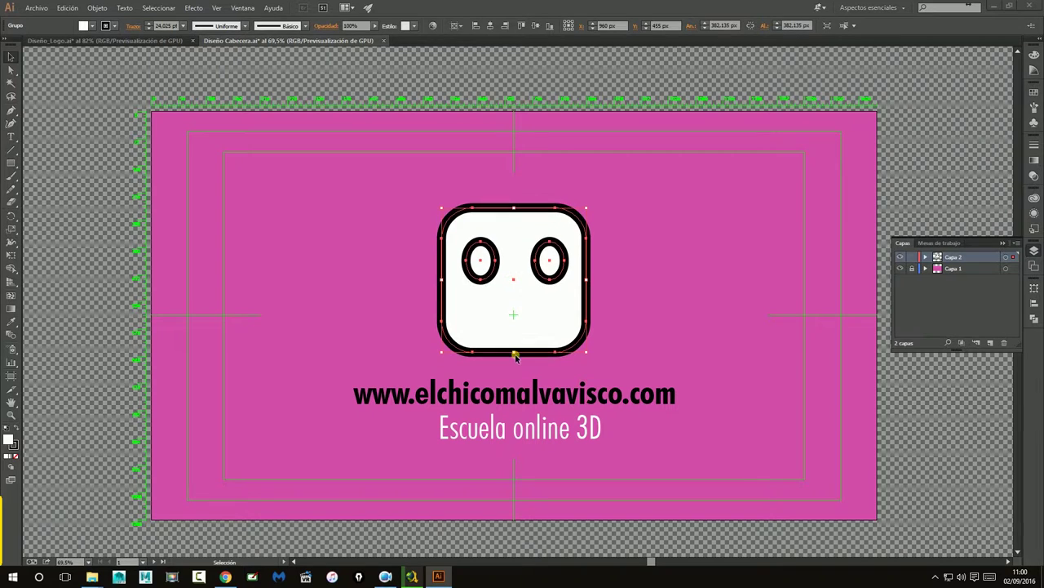
key(Up)
key(Up)
key(Up)
key(Up)
key(Up)
key(Up)
key(Up)
key(Up)
key(Up)
key(Up)
key(Up)
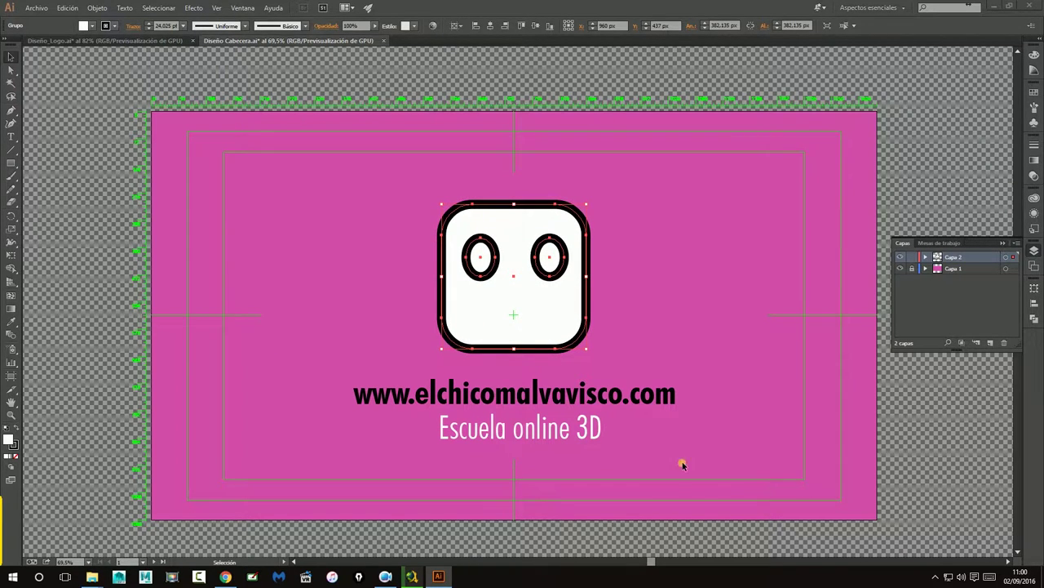
key(Up)
key(Up)
key(Up)
key(Up)
key(Up)
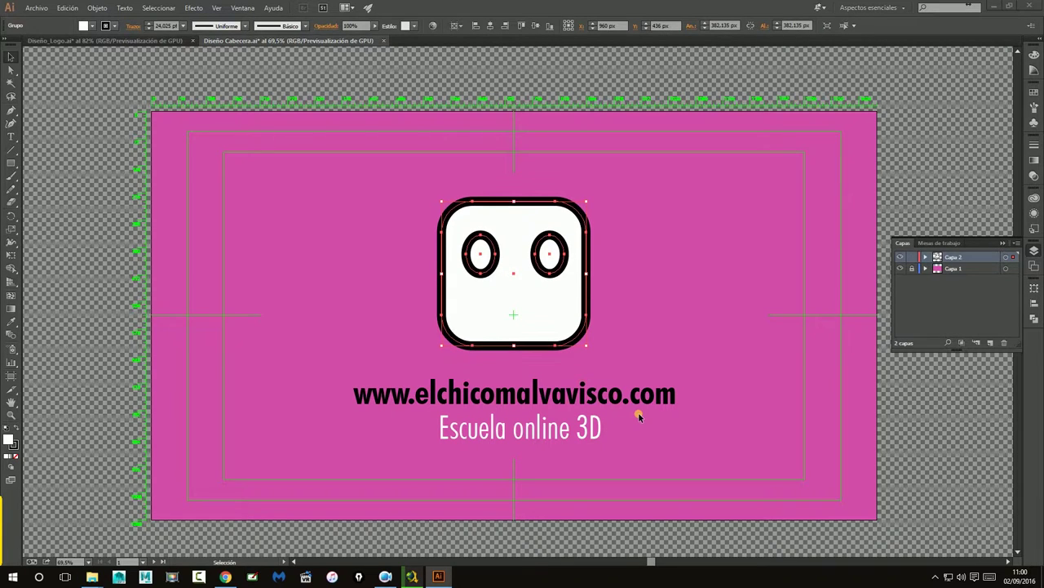
key(Up)
key(Up)
key(Down)
key(Down)
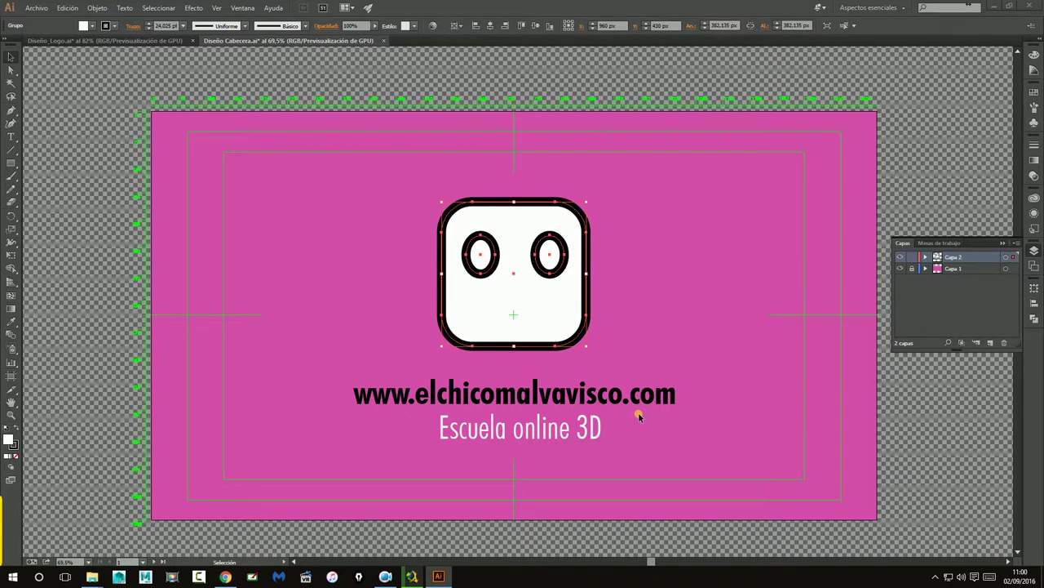
key(Down)
key(Down)
key(Down)
key(Down)
key(Up)
key(Up)
key(Up)
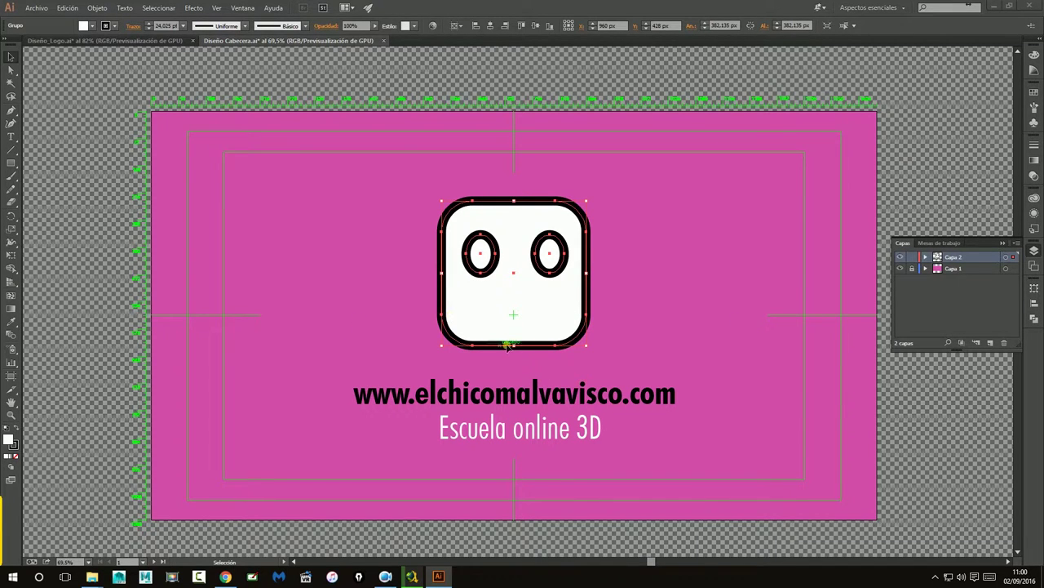
click(620, 395)
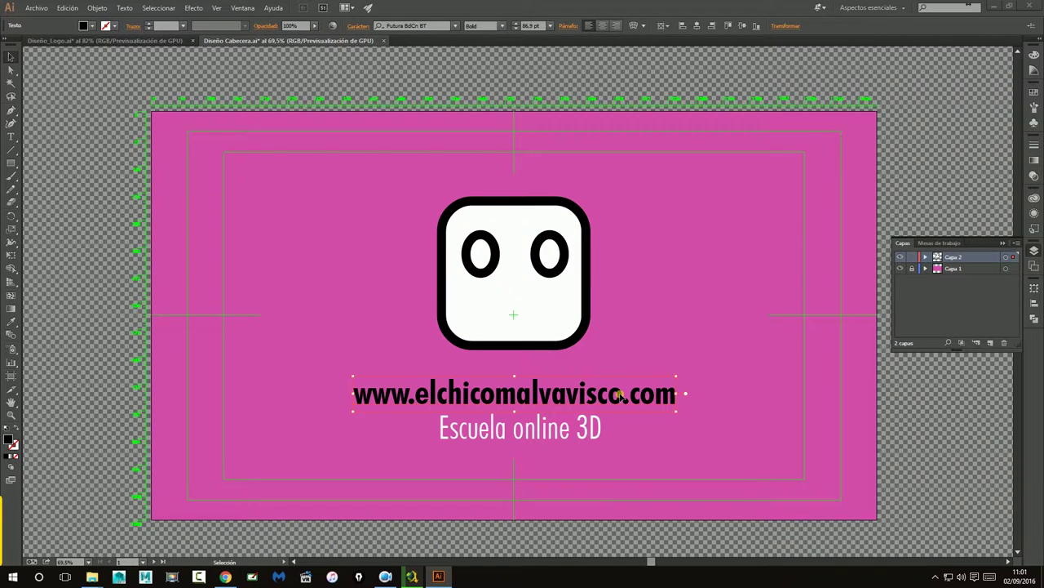
click(699, 26)
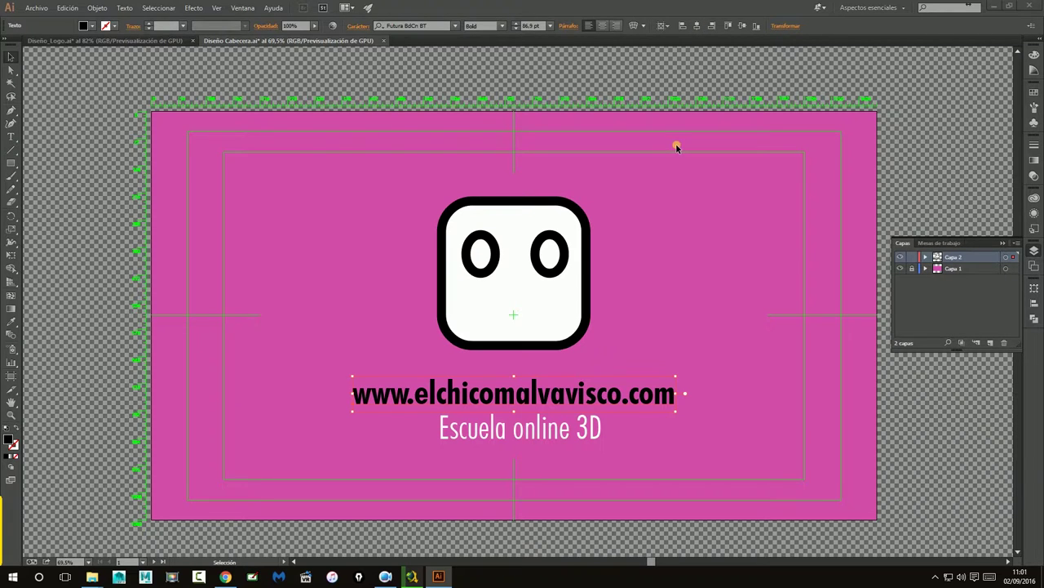
key(Up)
key(Up)
key(Up)
key(Up)
key(Up)
key(Up)
key(Up)
key(Up)
key(Up)
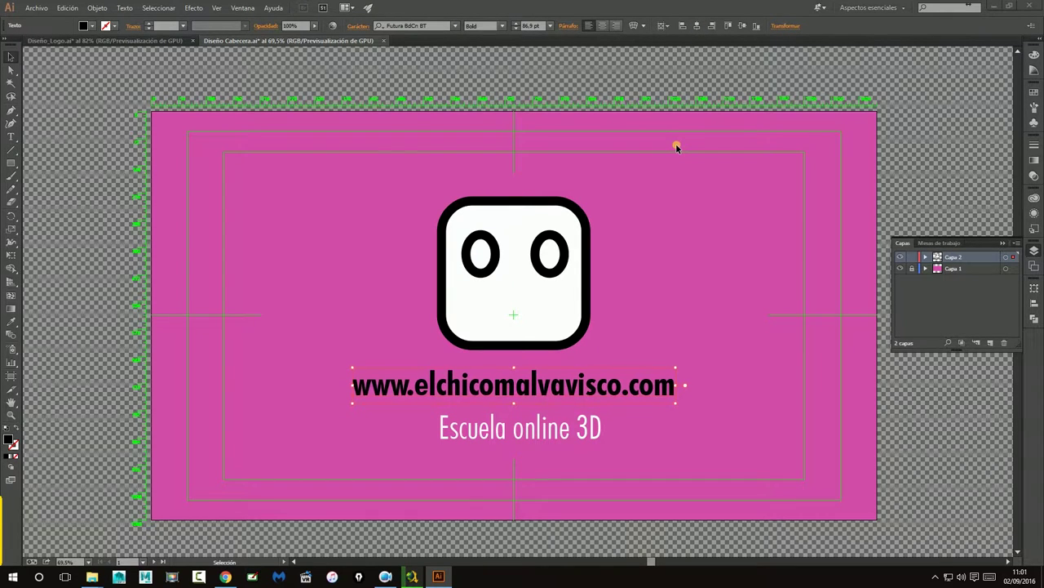
key(Up)
key(Up)
key(Up)
key(Up)
key(Up)
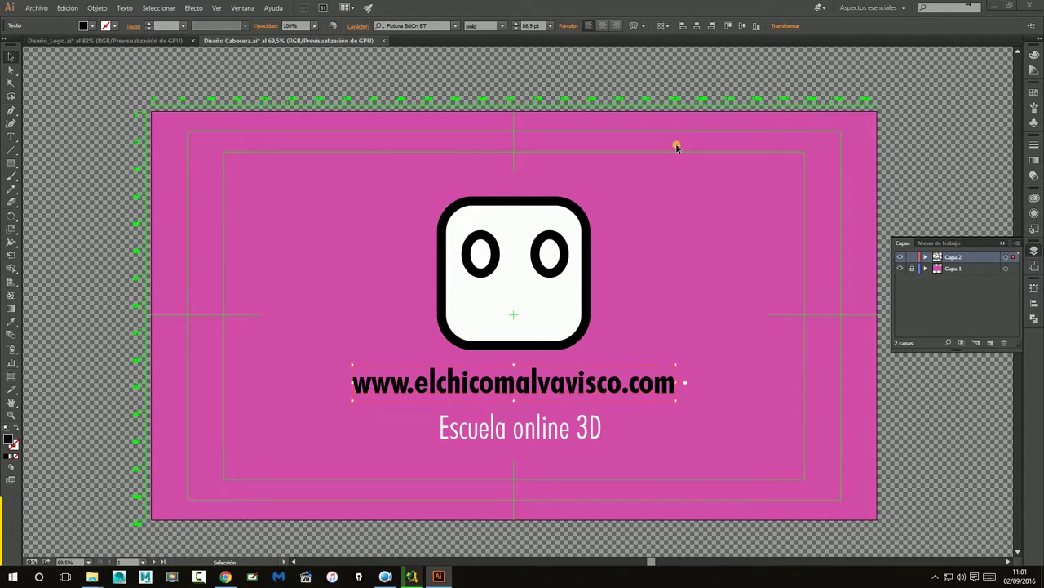
click(558, 441)
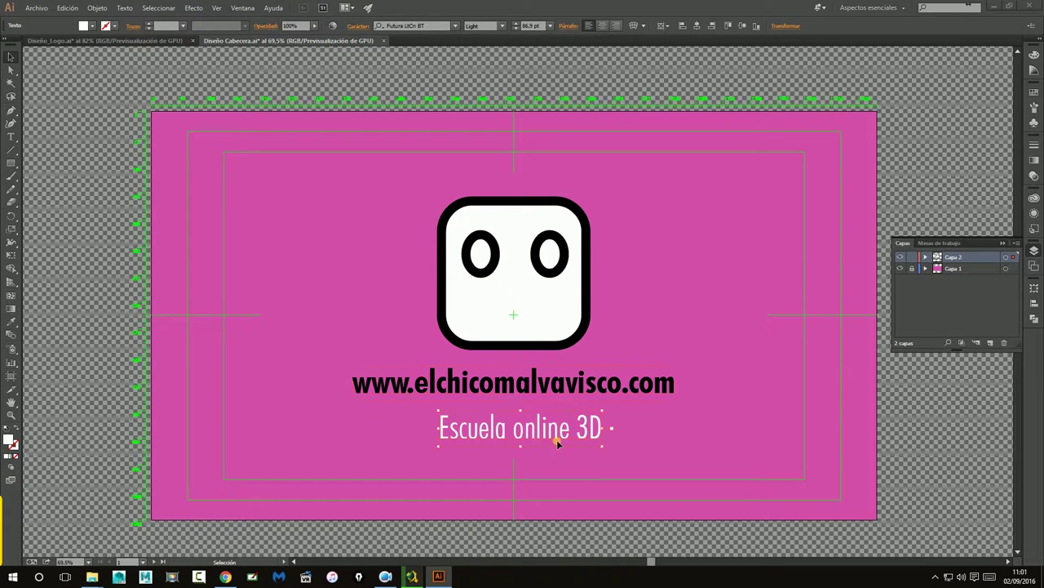
Turn on rulers from the Ver menu, then drag vertical guides to the logo's left and right edges
click(245, 8)
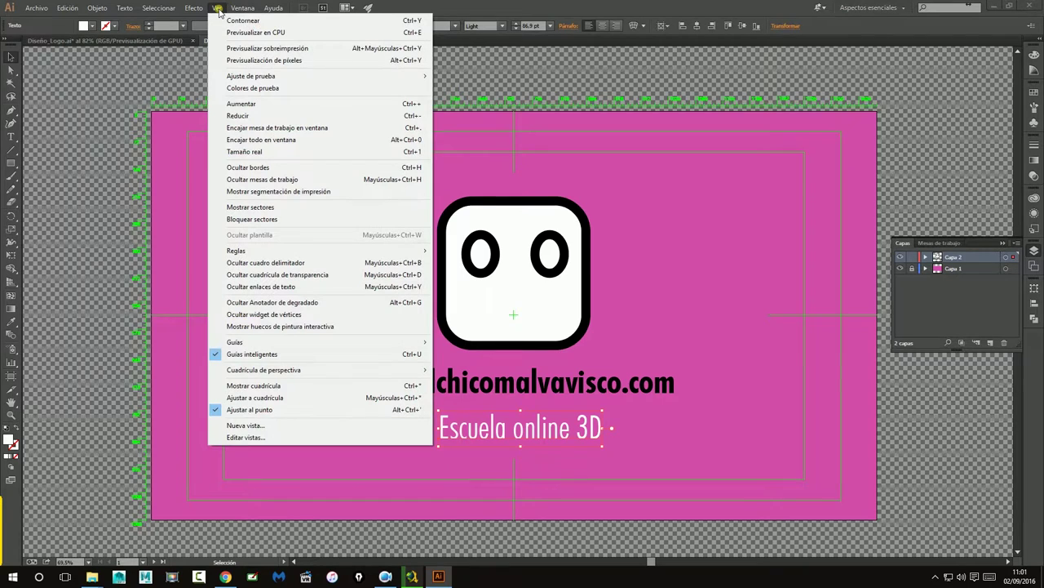
mouse_move(237, 342)
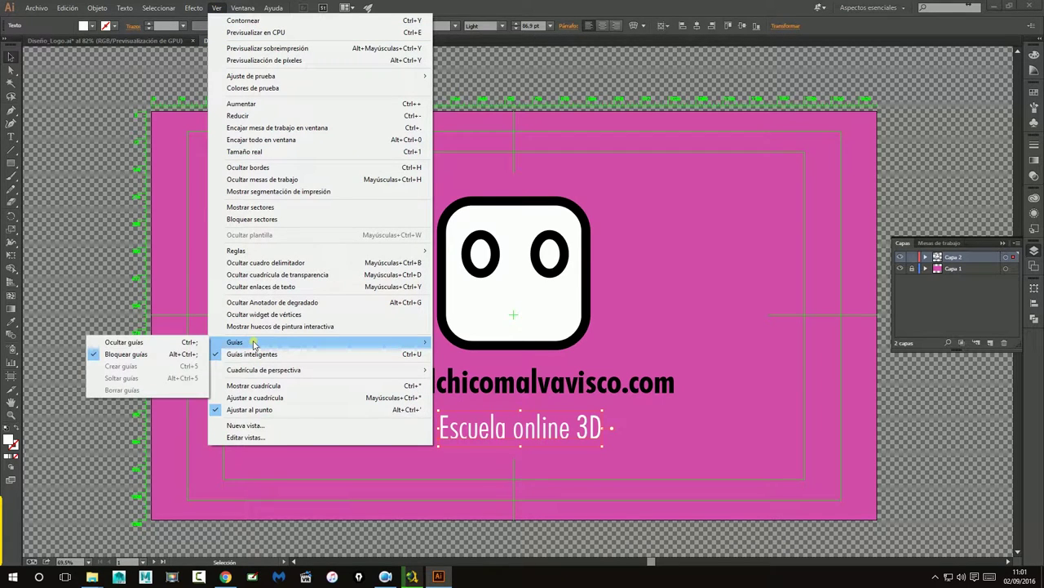
click(48, 140)
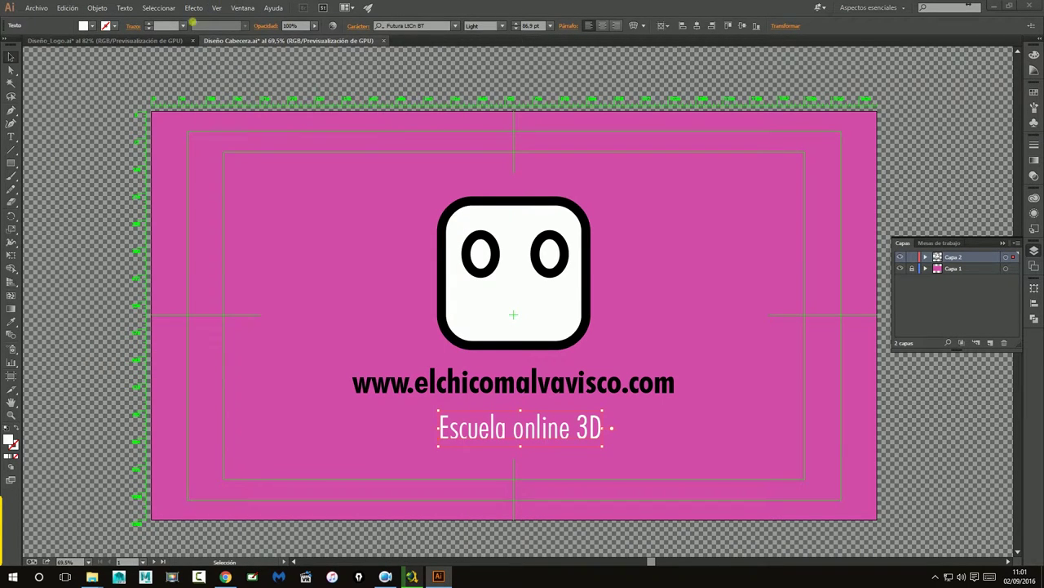
click(216, 7)
mouse_move(236, 250)
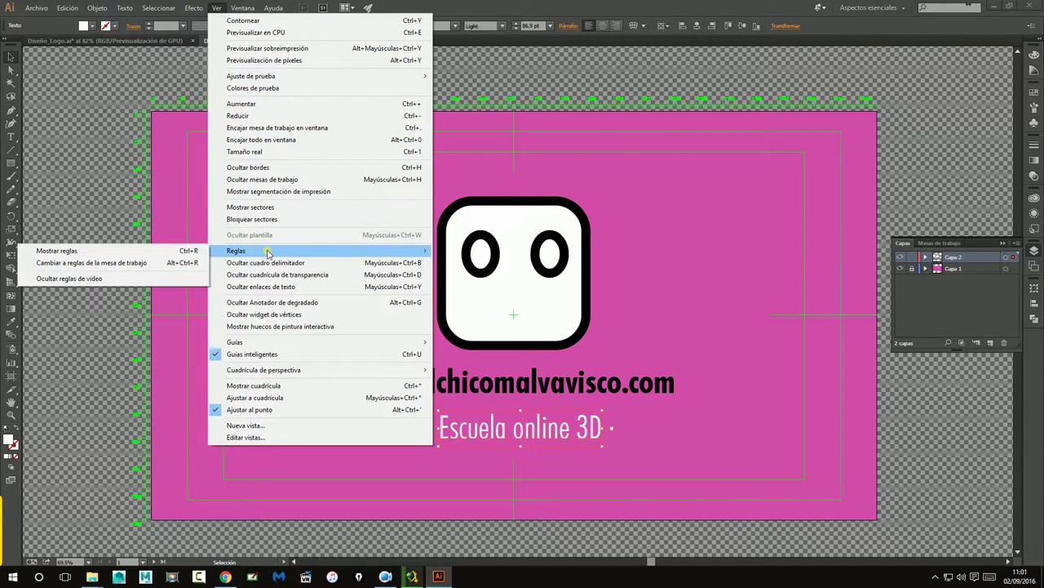
click(147, 251)
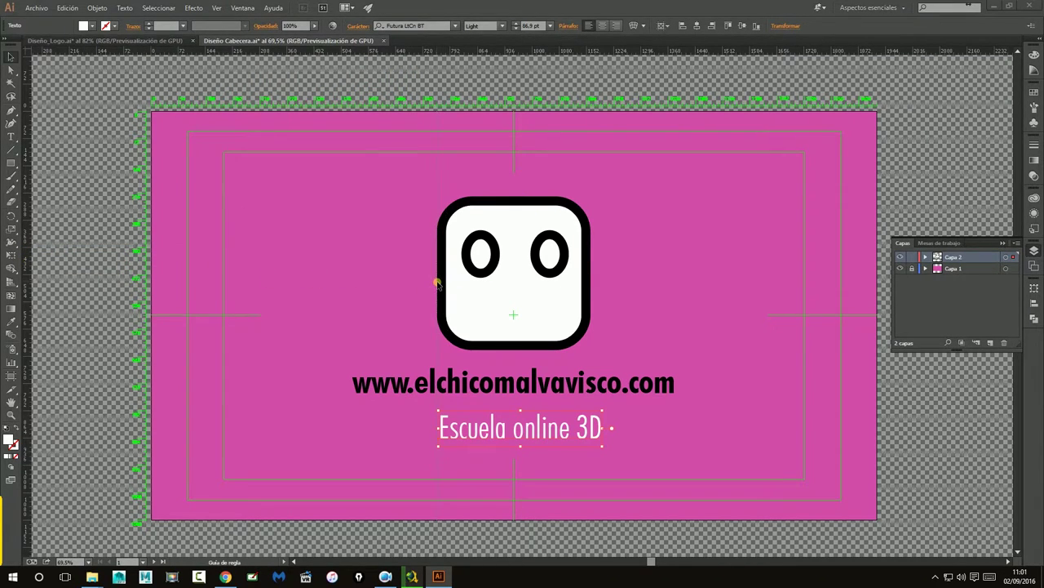
drag(31, 277, 436, 285)
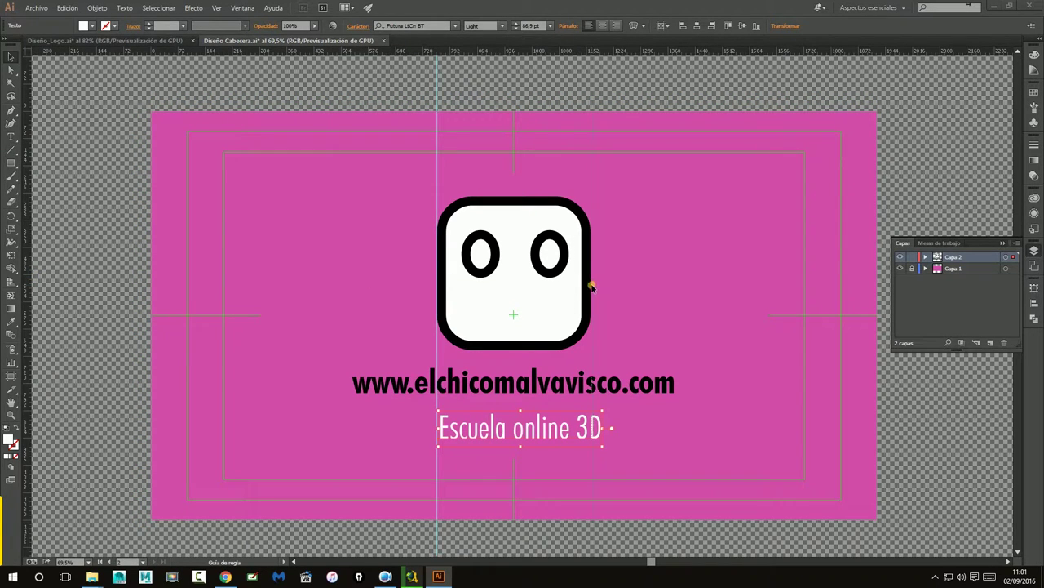
drag(590, 286, 592, 286)
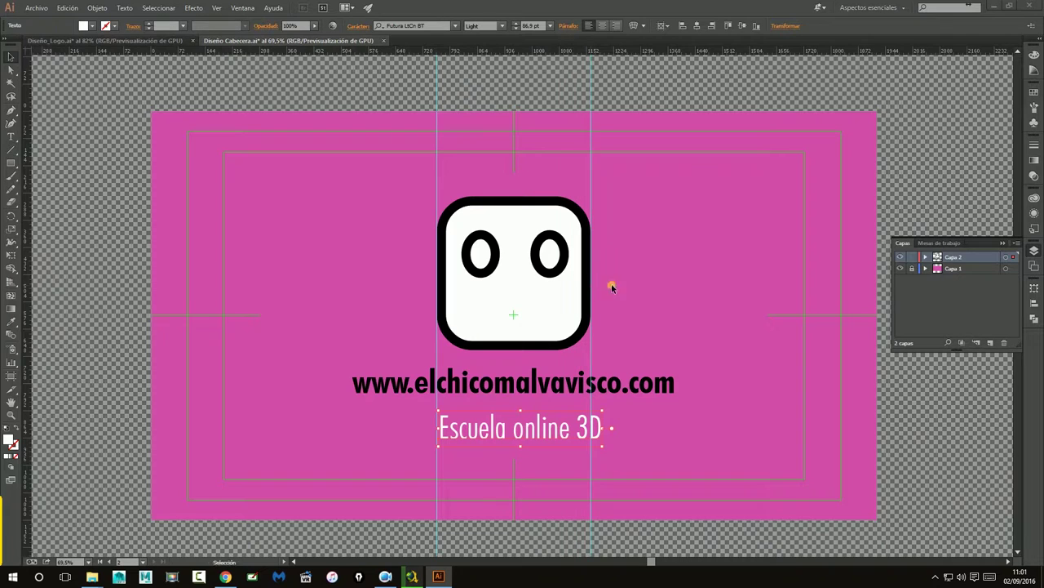
click(942, 400)
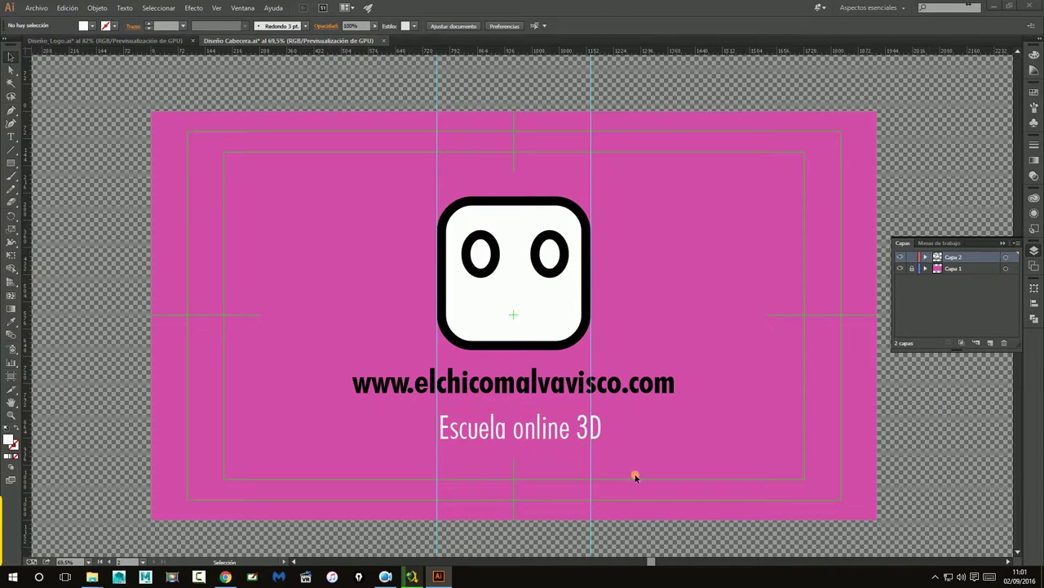
Centre-align the Escuela online 3D tagline and try font sizes of 86, 36 and 60 pt
click(540, 437)
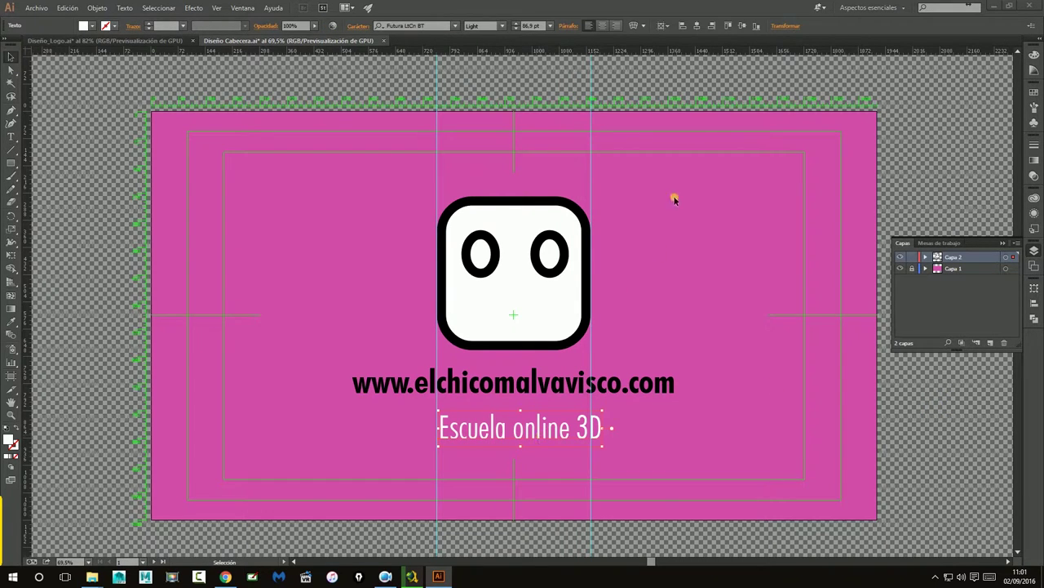
click(700, 26)
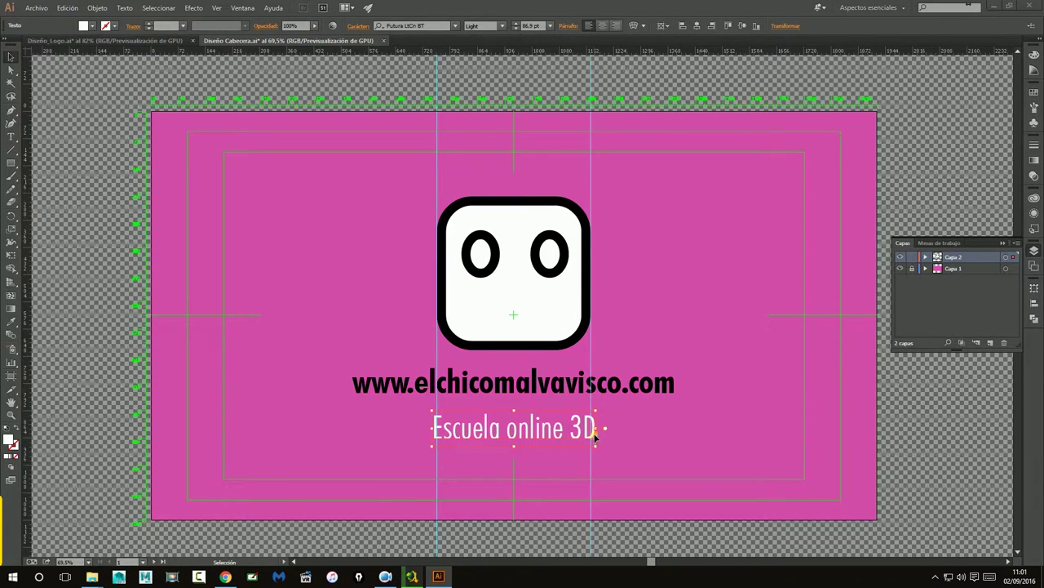
click(543, 26)
text(86)
key(Return)
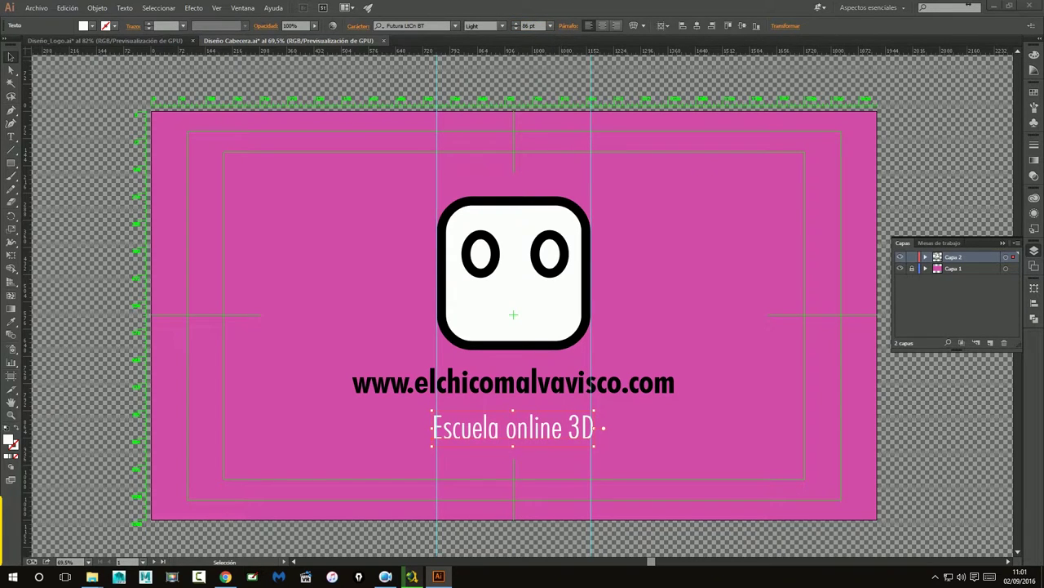
click(604, 26)
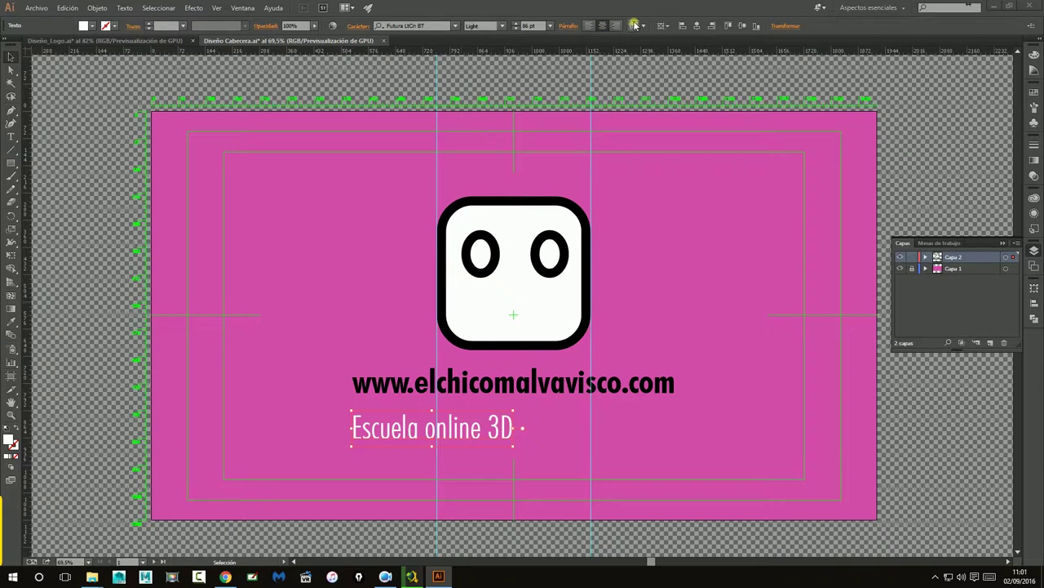
click(695, 26)
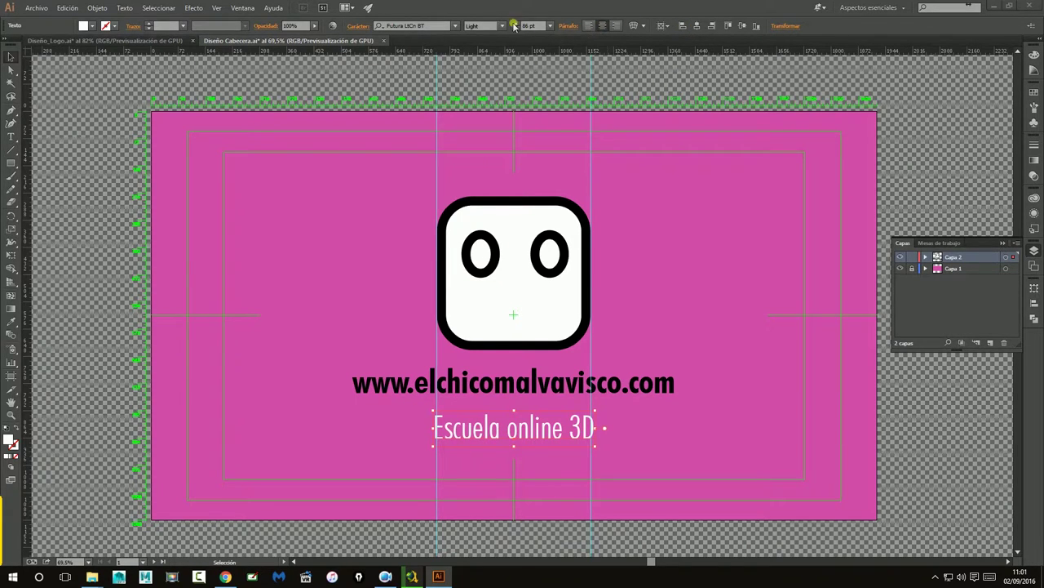
click(550, 26)
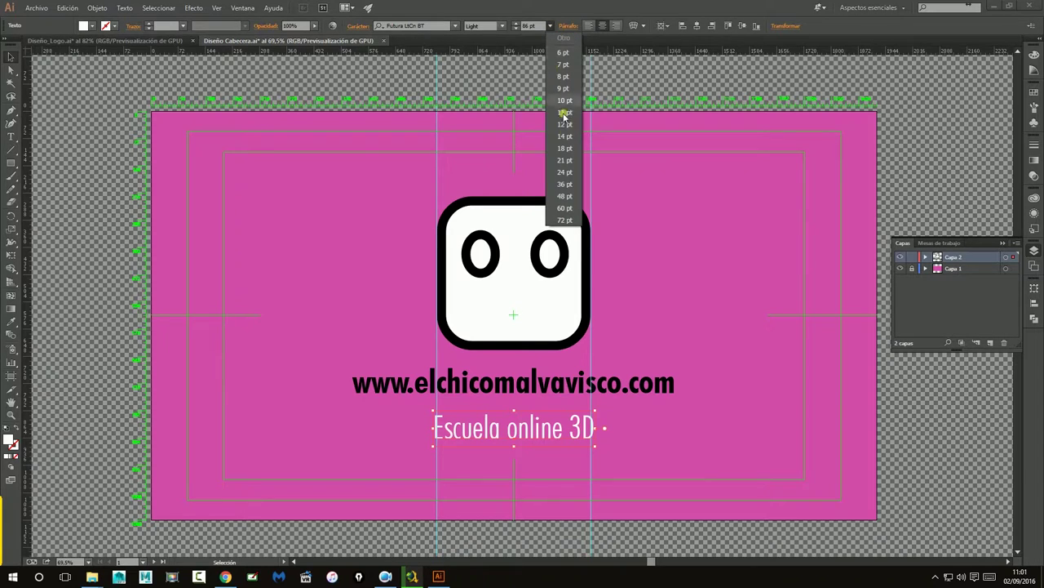
click(564, 184)
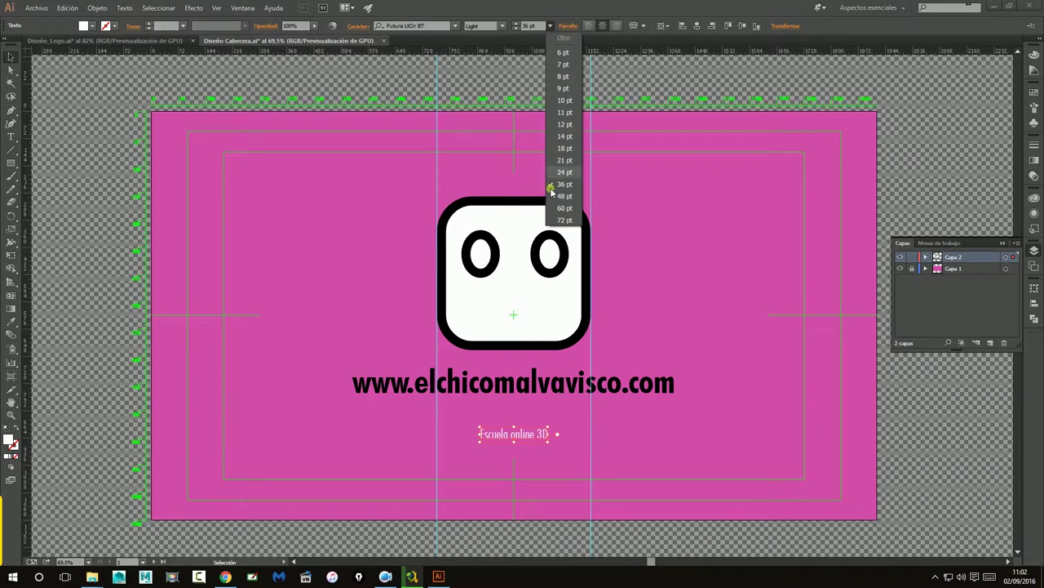
click(563, 208)
click(530, 25)
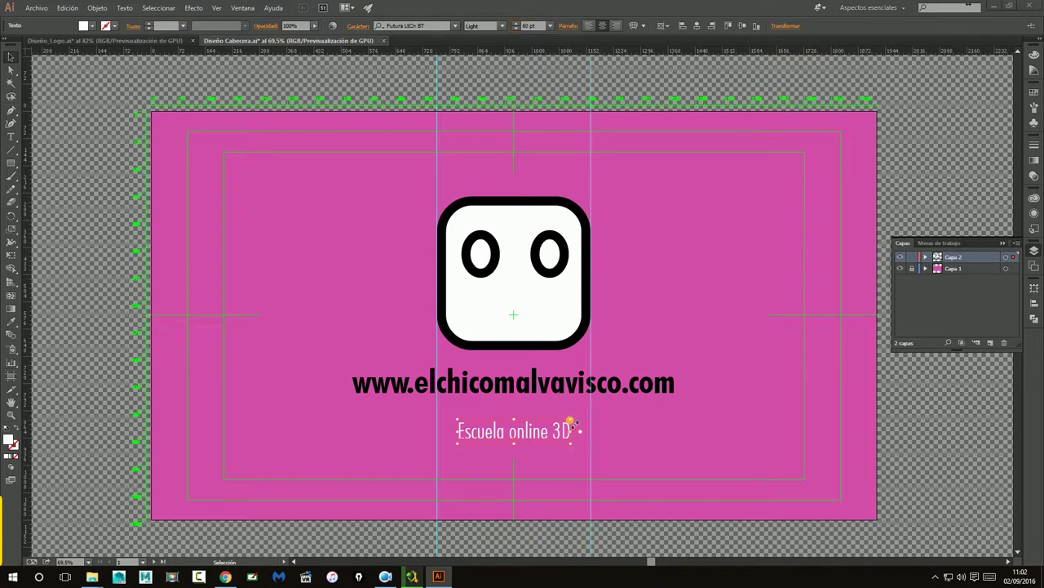
Scale the tagline from its corner until it spans between the two guides at 85.27 pt
drag(573, 425, 583, 379)
mouse_move(573, 421)
mouse_down()
mouse_move(595, 392)
mouse_move(599, 410)
mouse_up()
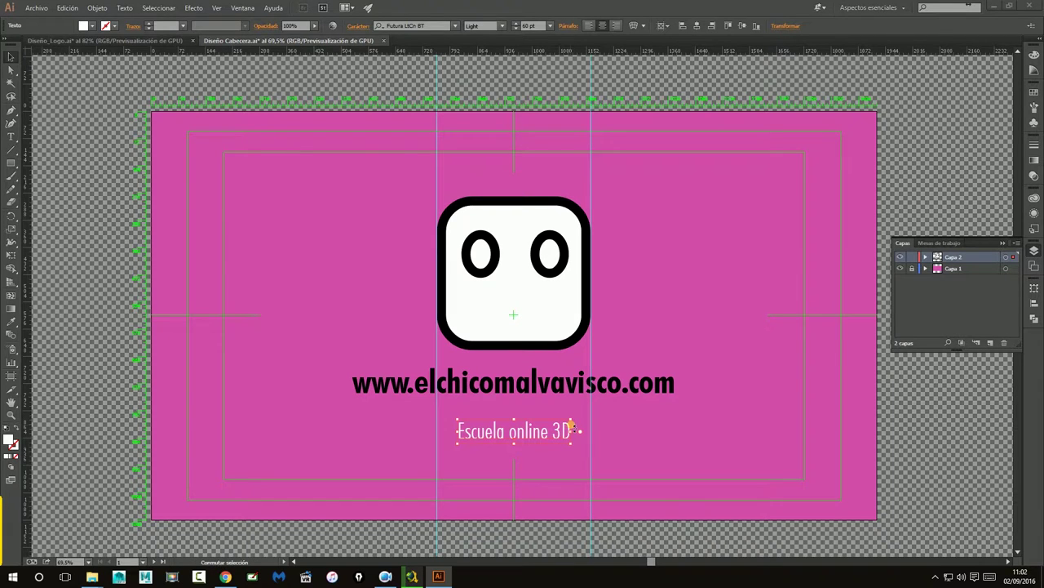
drag(574, 423, 593, 382)
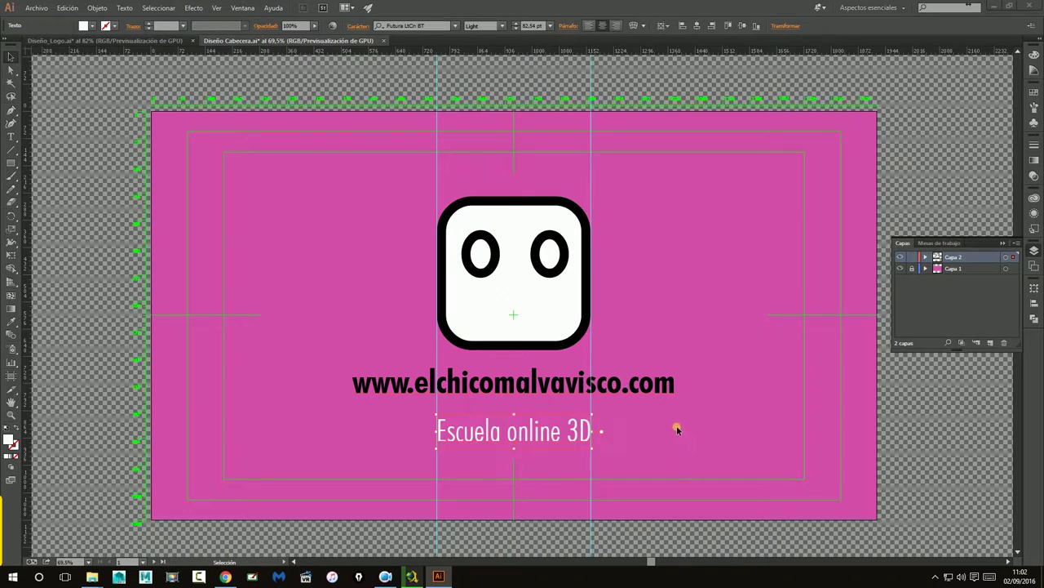
click(933, 420)
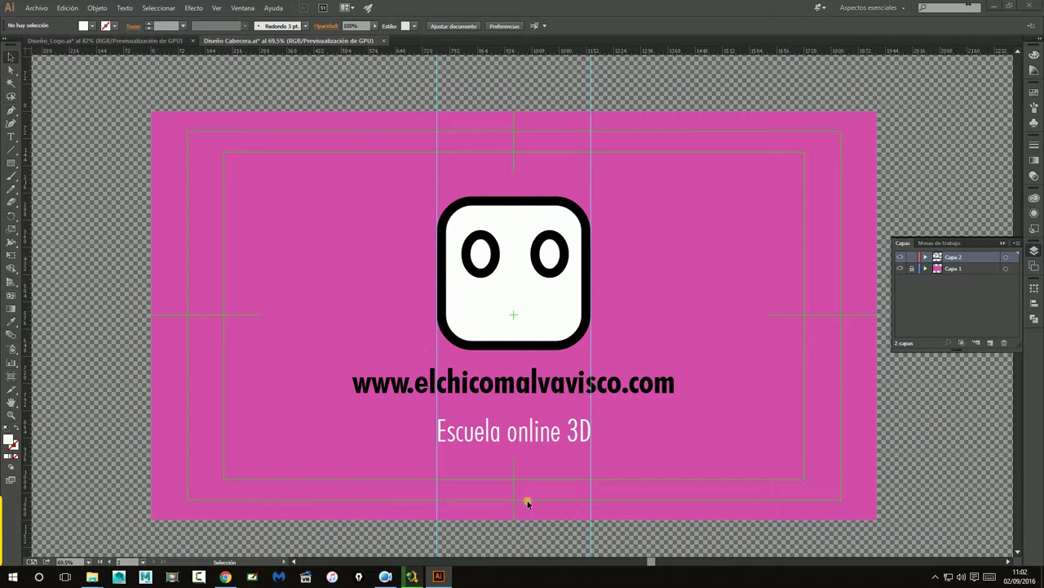
click(525, 441)
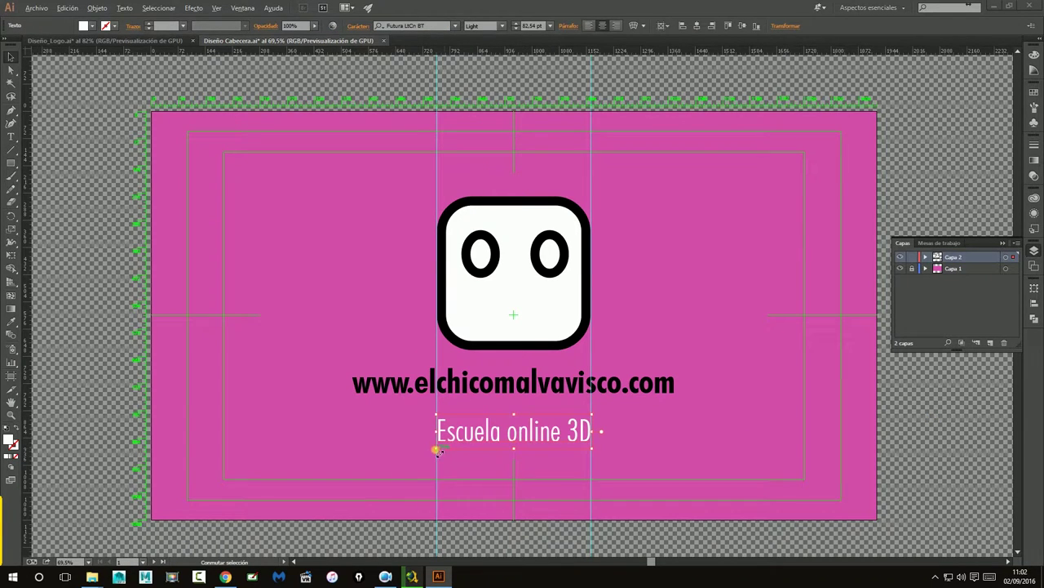
drag(443, 448, 435, 450)
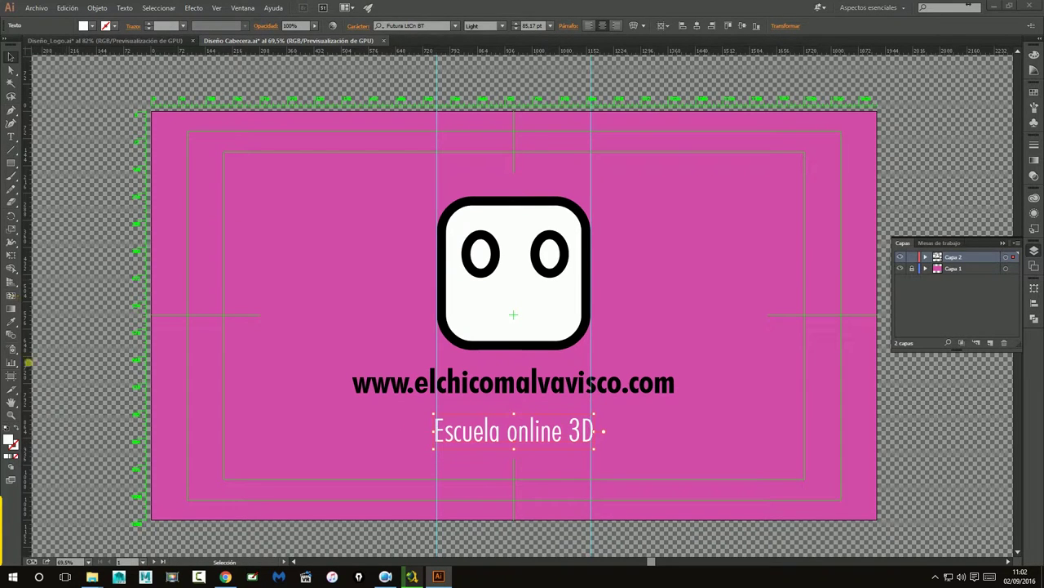
click(11, 415)
Shrink the tagline to fit between the guides and nudge it slightly upward
click(532, 442)
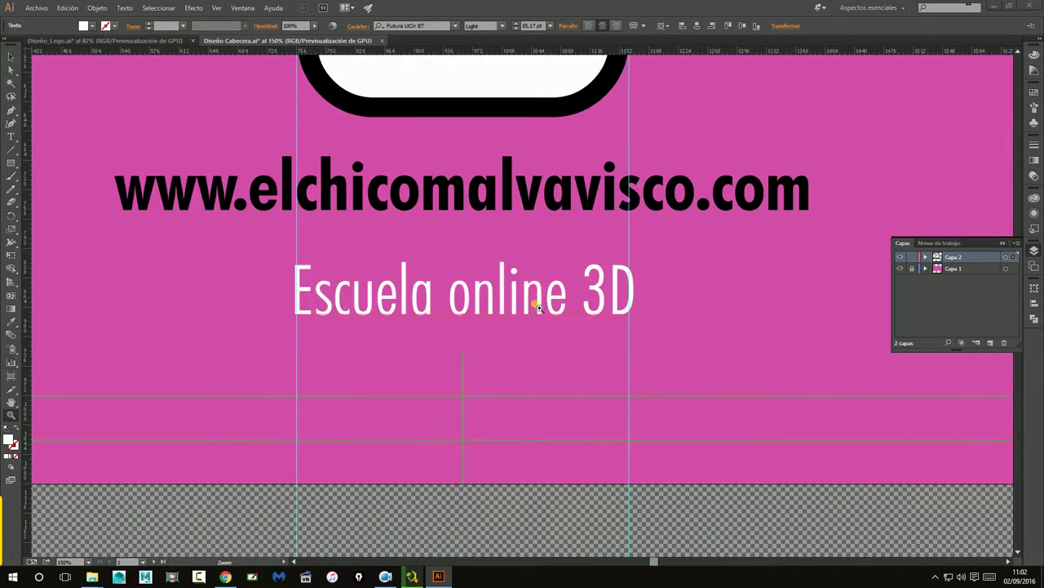
click(536, 302)
click(8, 58)
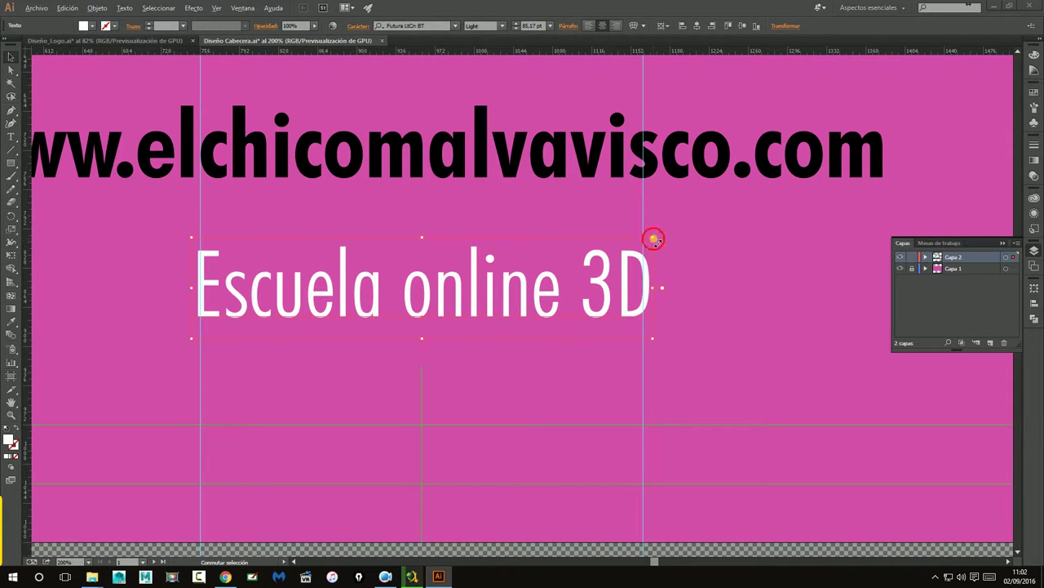
drag(655, 242, 650, 242)
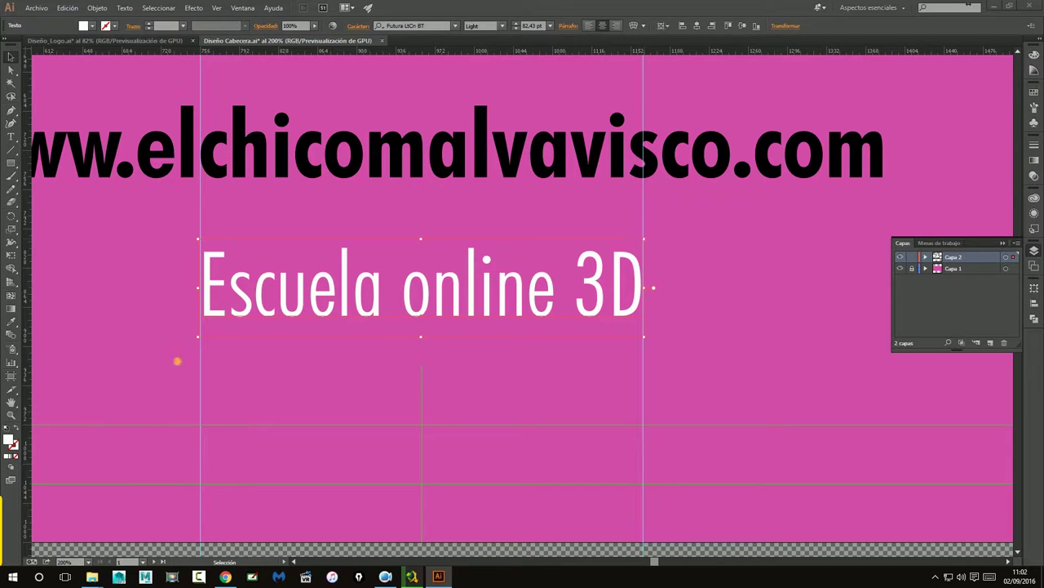
double_click(11, 415)
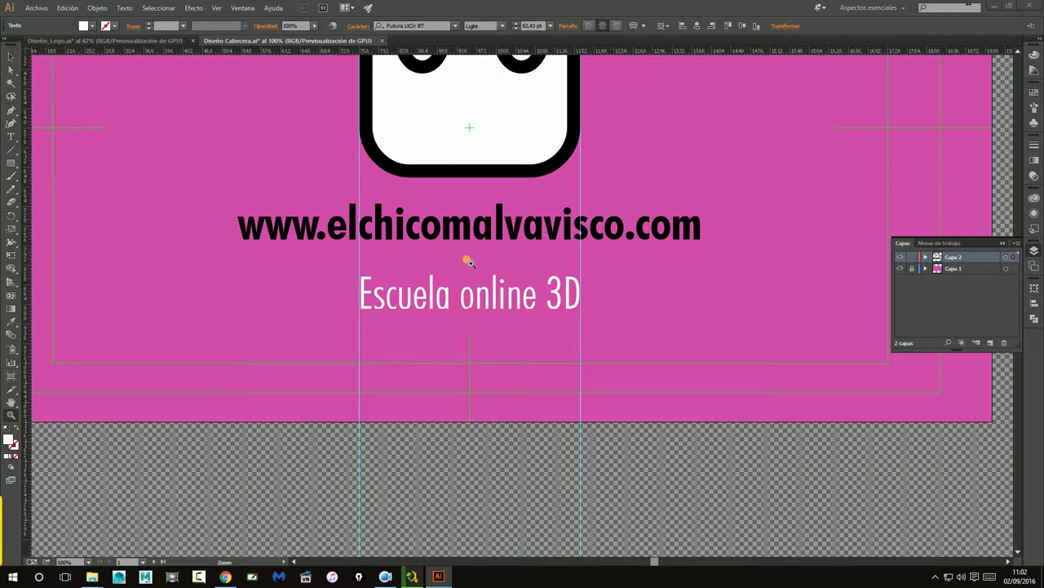
alt+click(467, 258)
drag(517, 228, 531, 316)
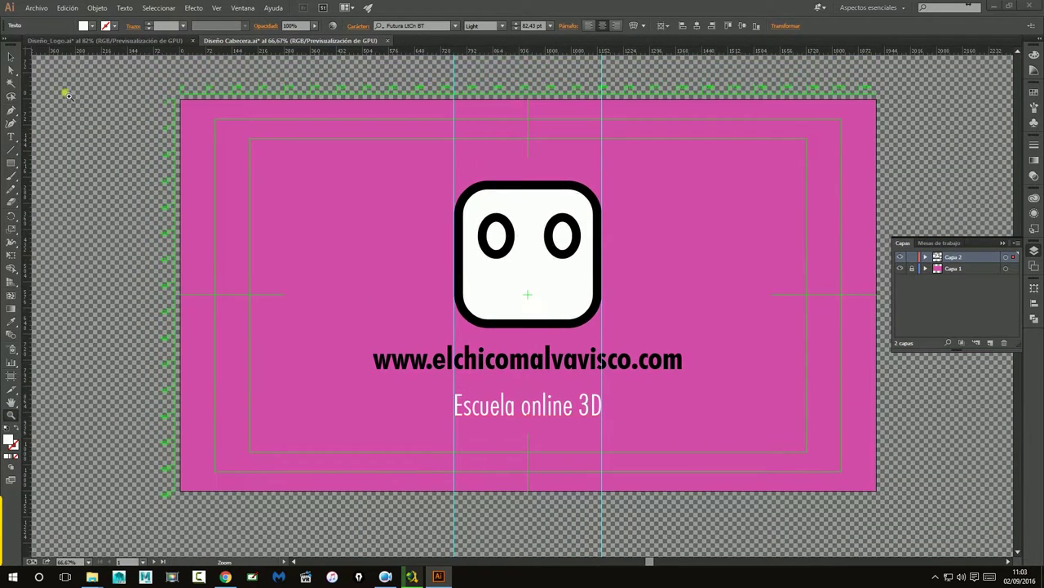
click(11, 55)
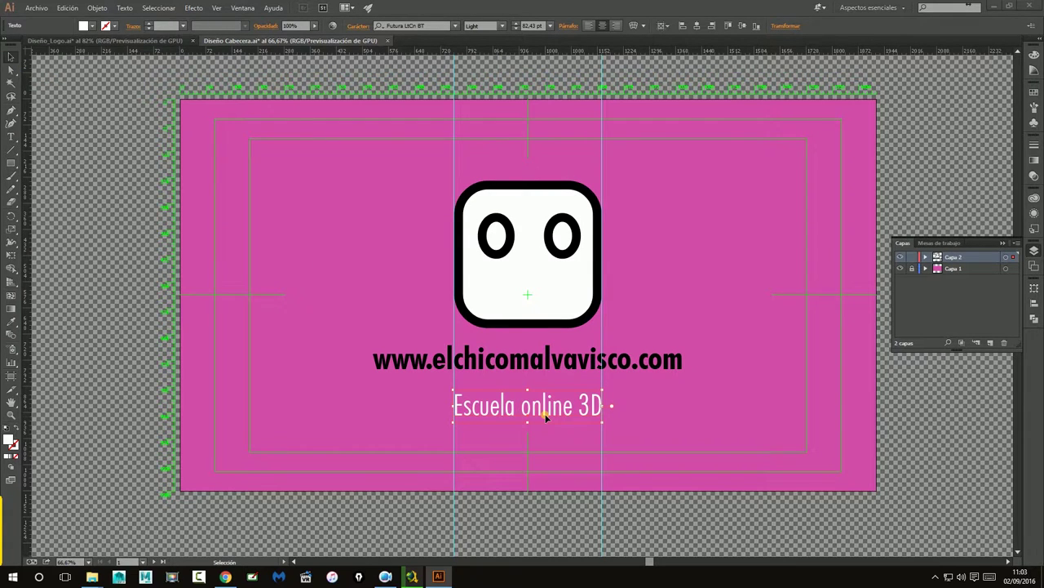
key(Up)
key(Up)
key(Up)
key(Up)
key(Up)
key(Up)
key(Up)
key(Up)
key(Up)
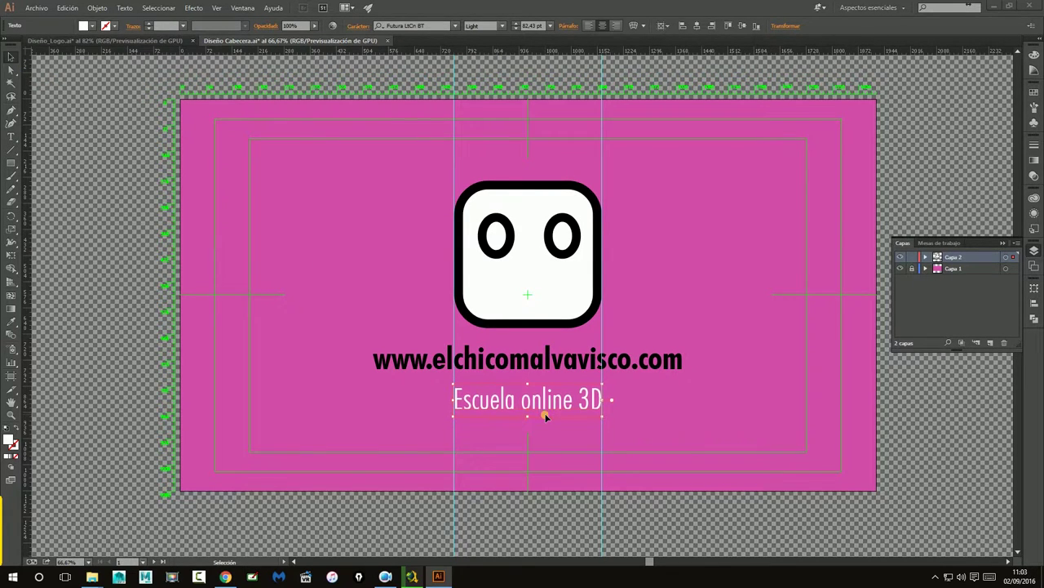
key(Up)
key(Up)
key(Up)
key(Up)
key(Up)
key(Up)
click(712, 517)
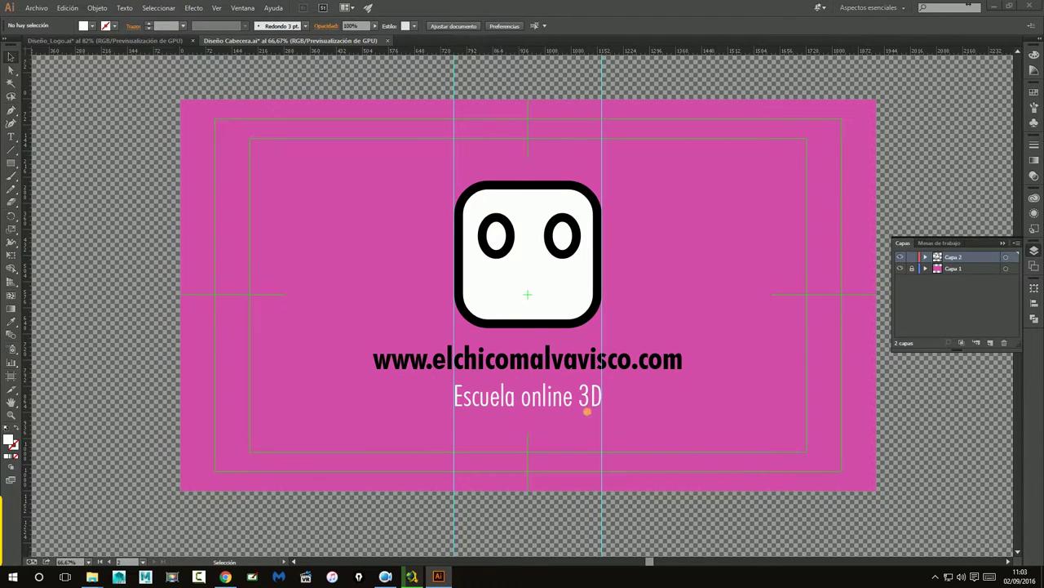
Move the tagline onto a new layer, Capa 3, by cutting and pasting it in front
click(581, 410)
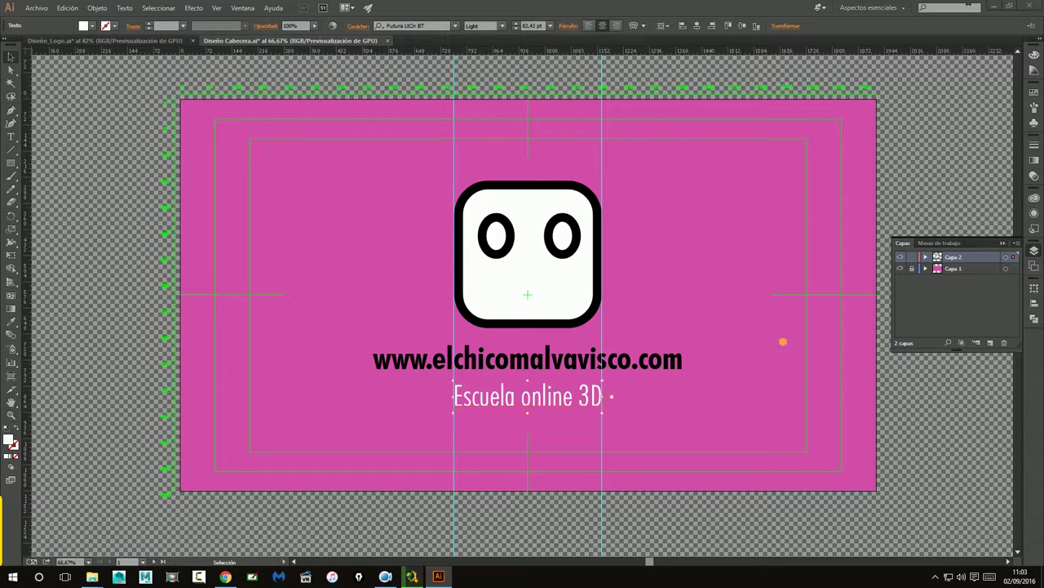
click(989, 342)
key(ctrl+x)
key(ctrl+f)
With the Selection tool active, create layer Capa 4 above Capa 2 and reselect the tagline copy
click(922, 306)
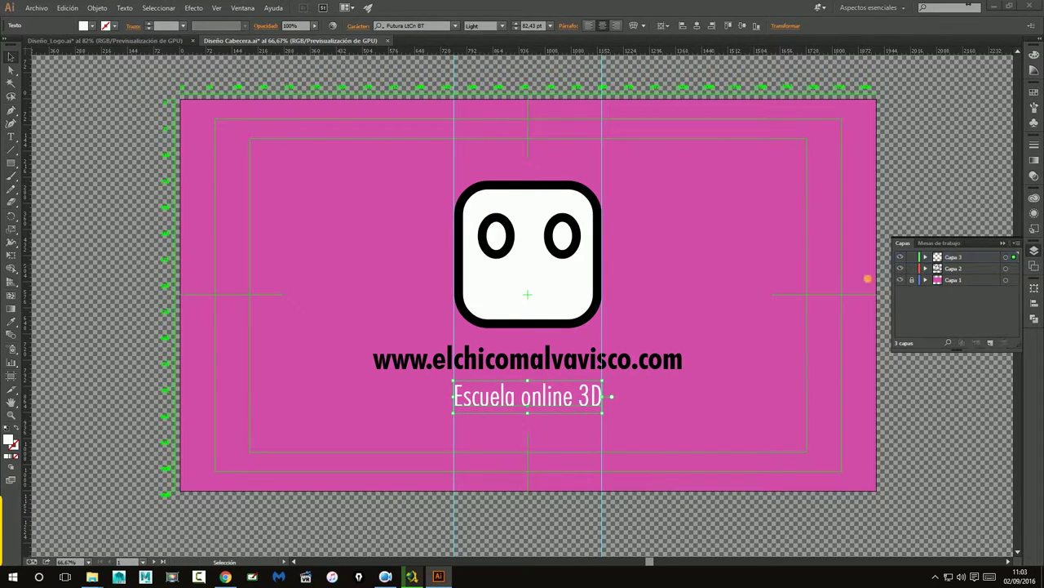
click(537, 399)
key(v)
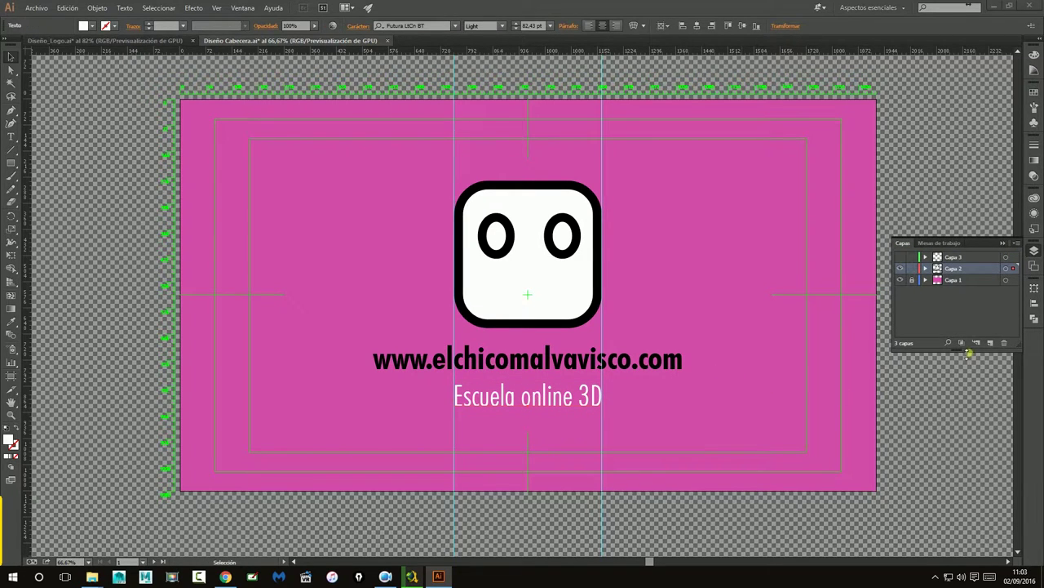
click(989, 343)
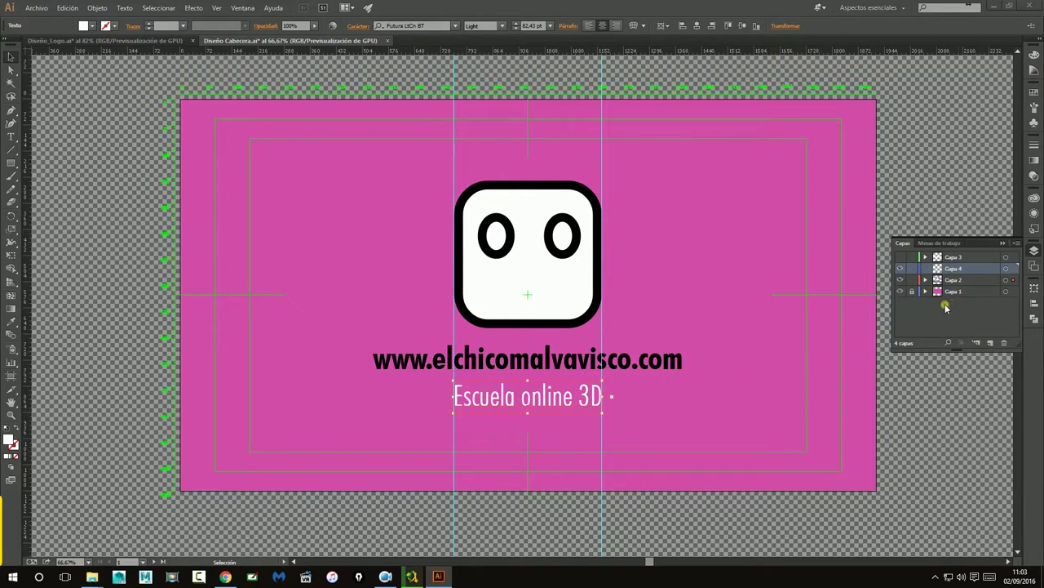
click(918, 378)
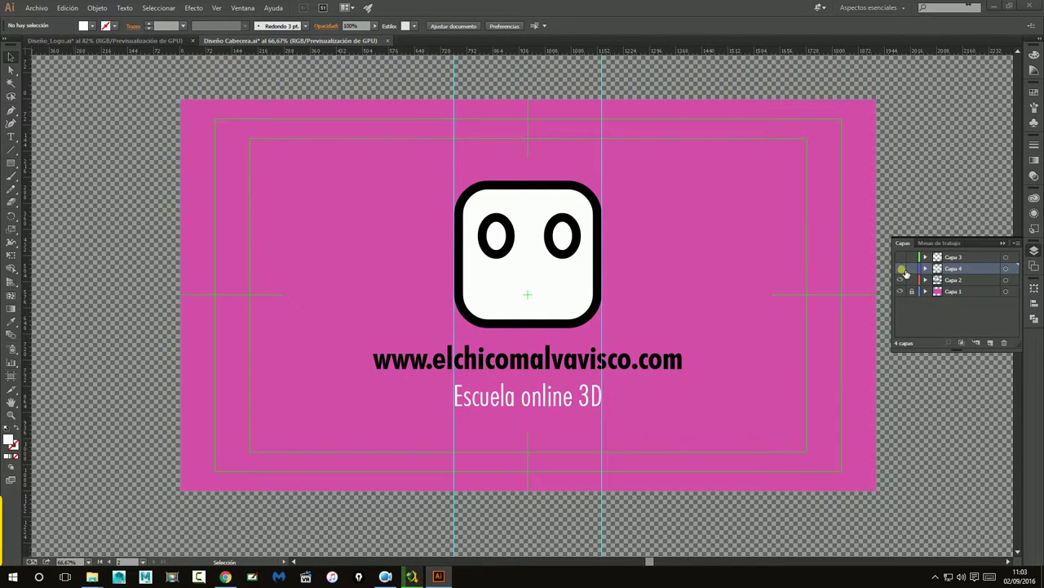
click(544, 408)
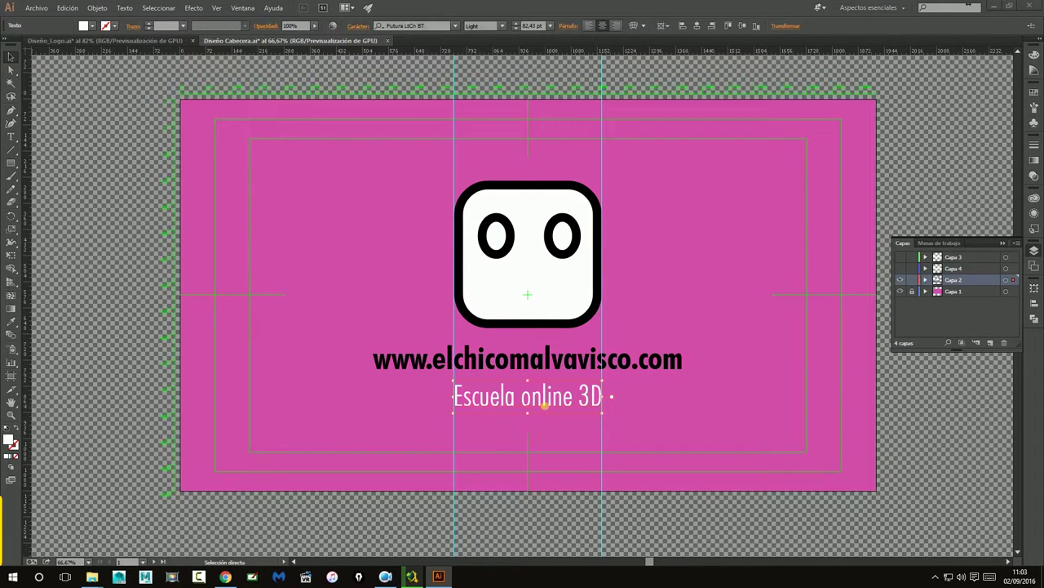
Delete the duplicate tagline from Capa 2 and toggle layer visibility to confirm Capa 3 holds it
key(Delete)
click(901, 258)
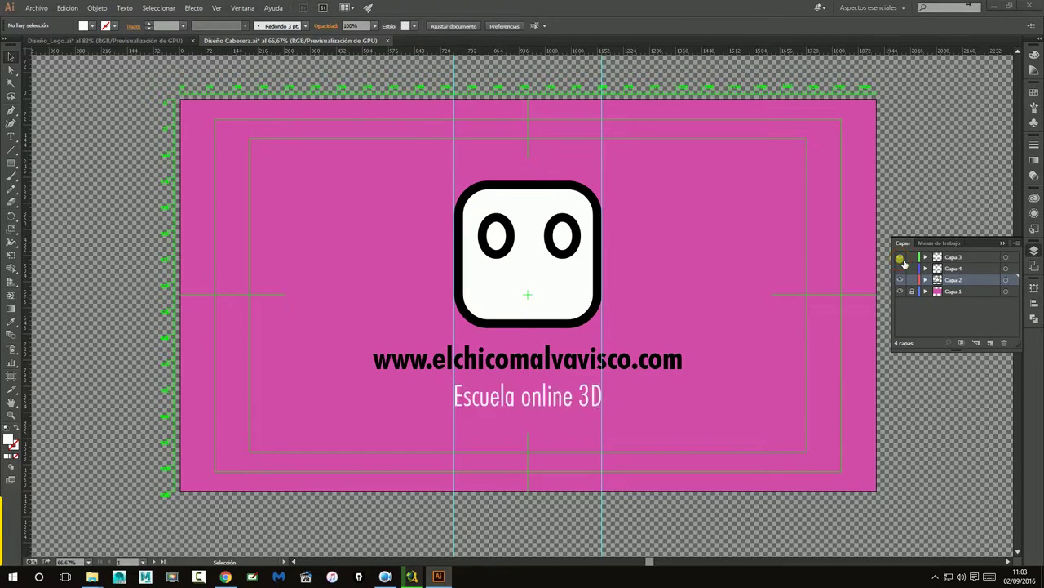
click(901, 268)
click(901, 268)
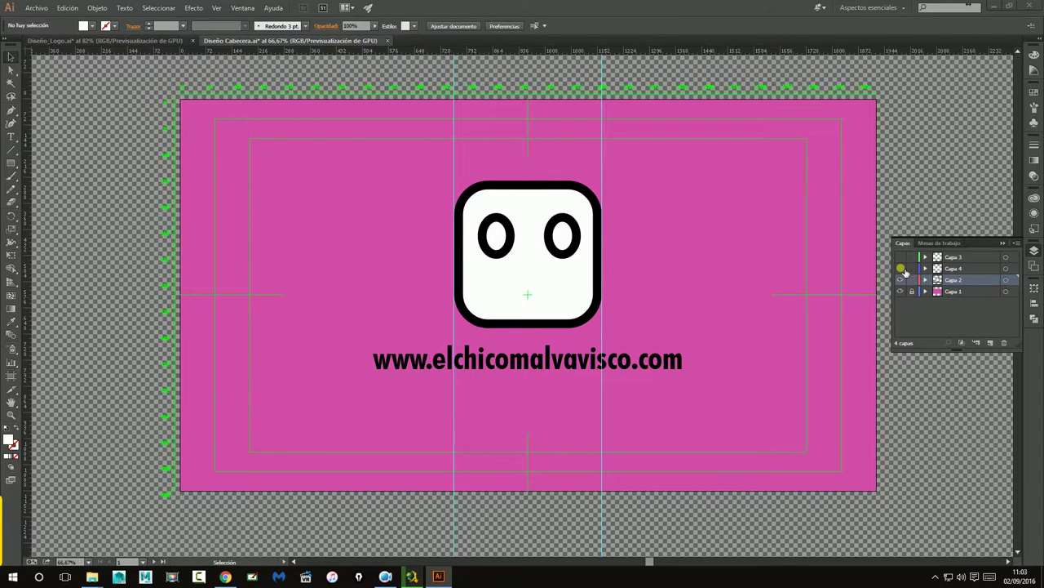
click(901, 257)
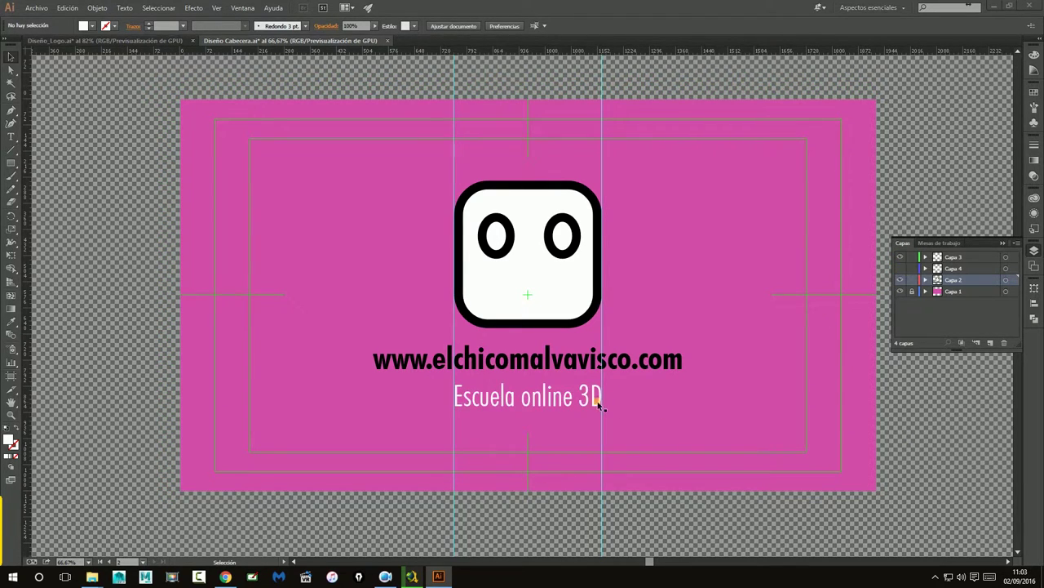
click(586, 402)
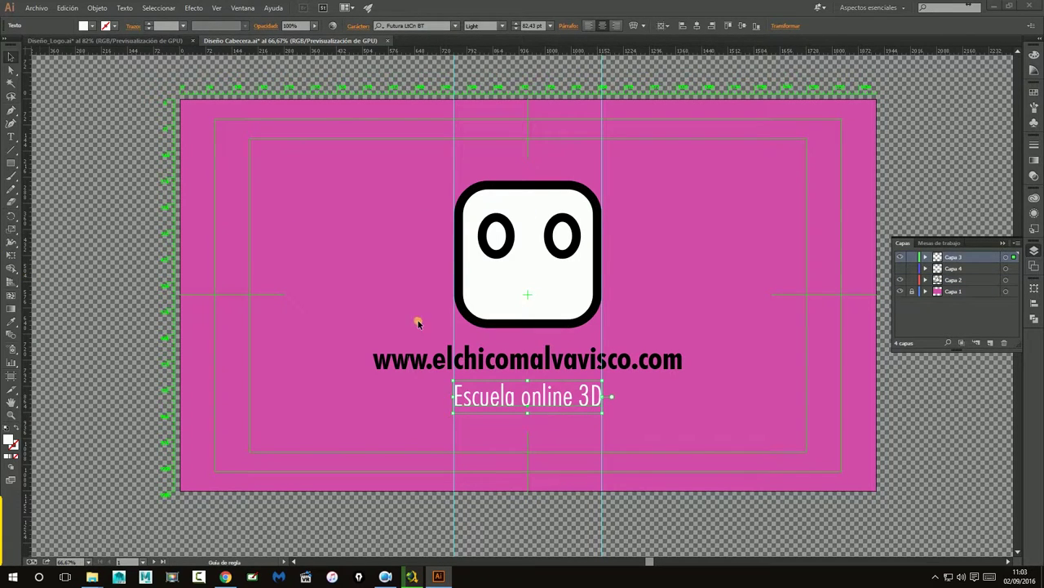
Add trial guides either side of the tagline and enlarge it, then remove those changes
drag(27, 310, 432, 325)
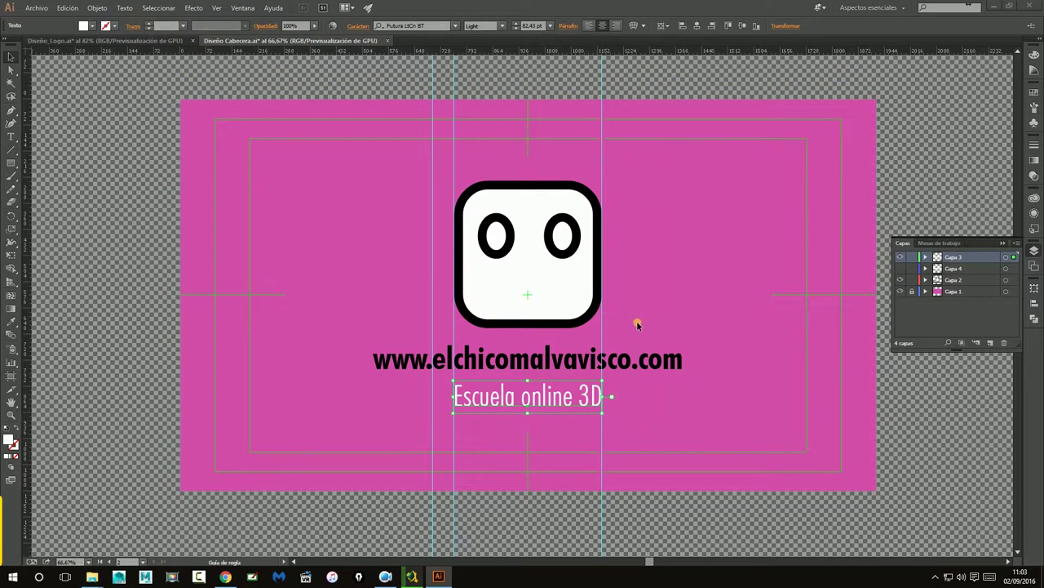
drag(630, 326, 630, 326)
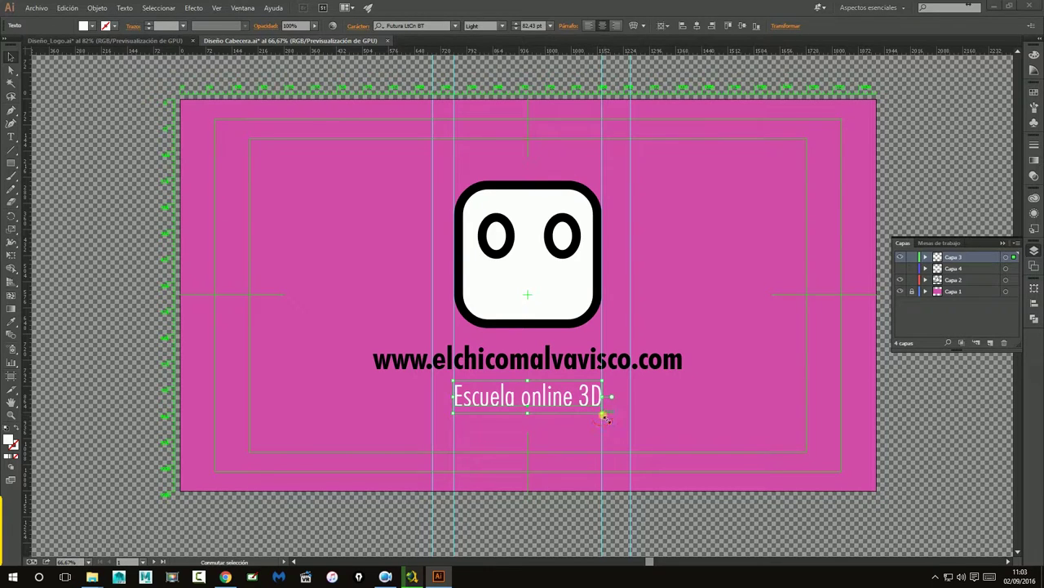
drag(601, 412, 628, 434)
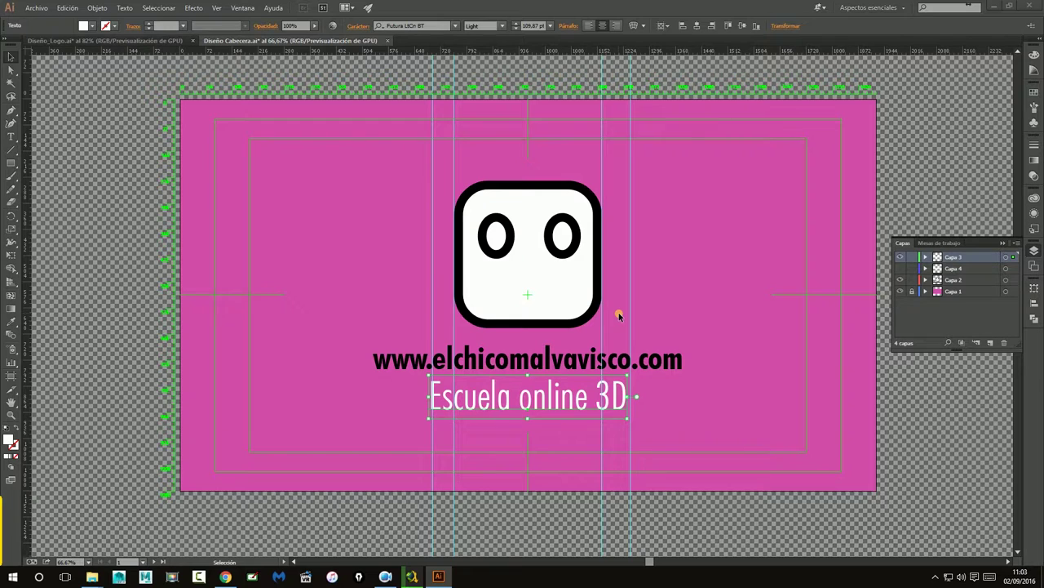
click(567, 365)
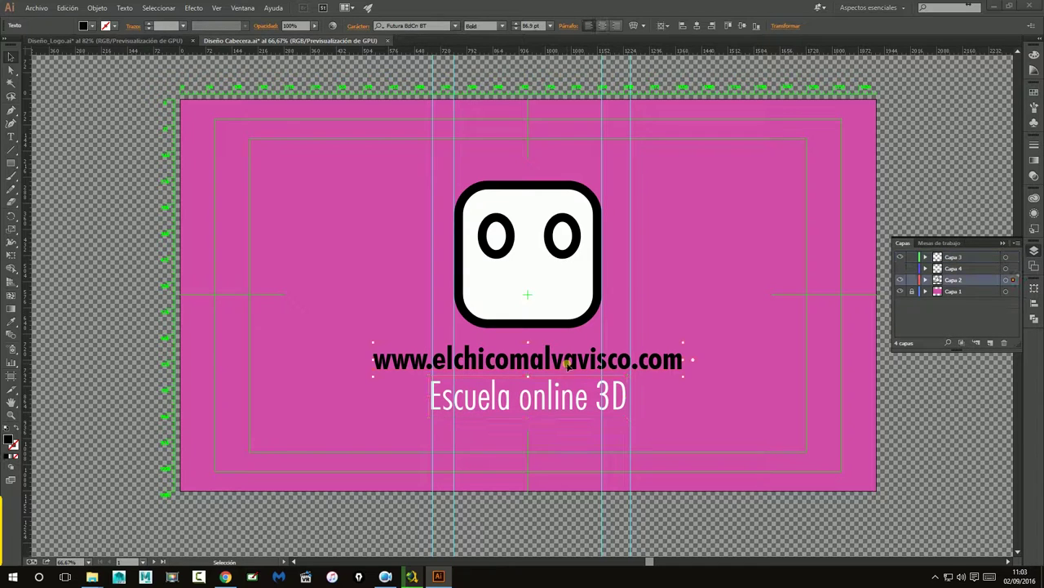
click(571, 412)
key(Delete)
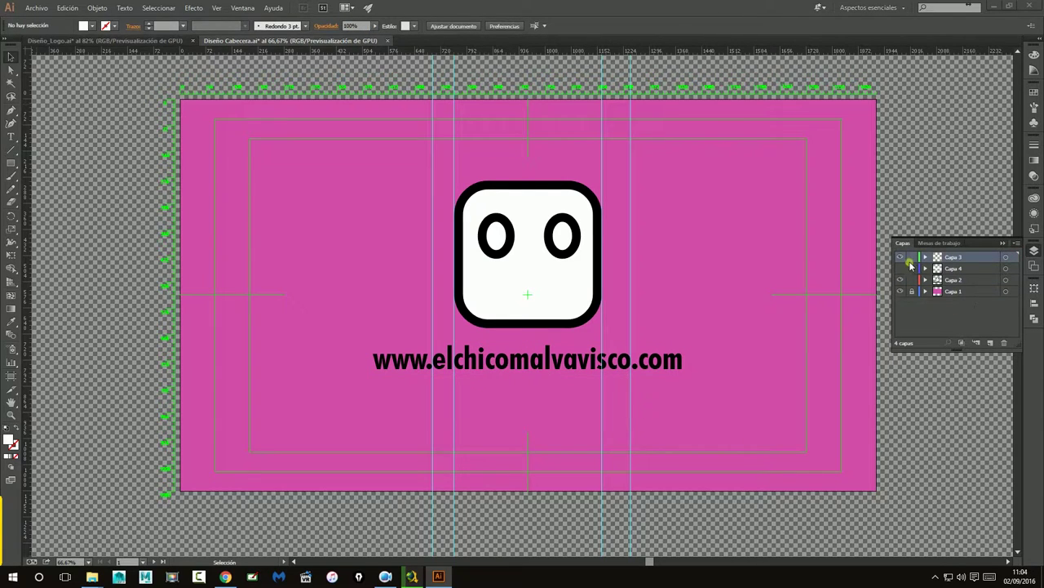
click(901, 270)
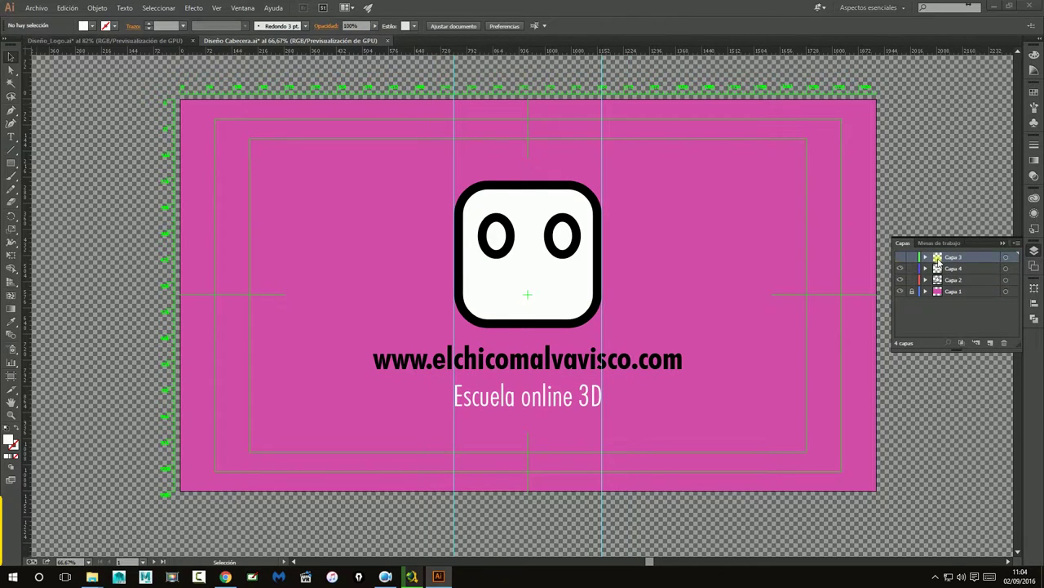
click(908, 423)
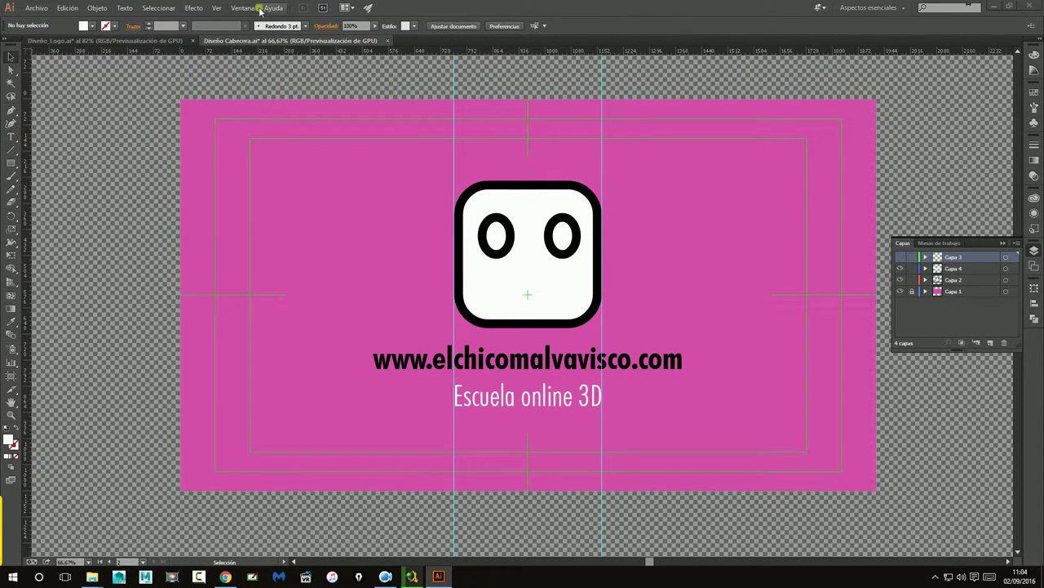
Lock the guides via Ver > Guías > Bloquear guías and hide the Capa 3 layer
click(219, 8)
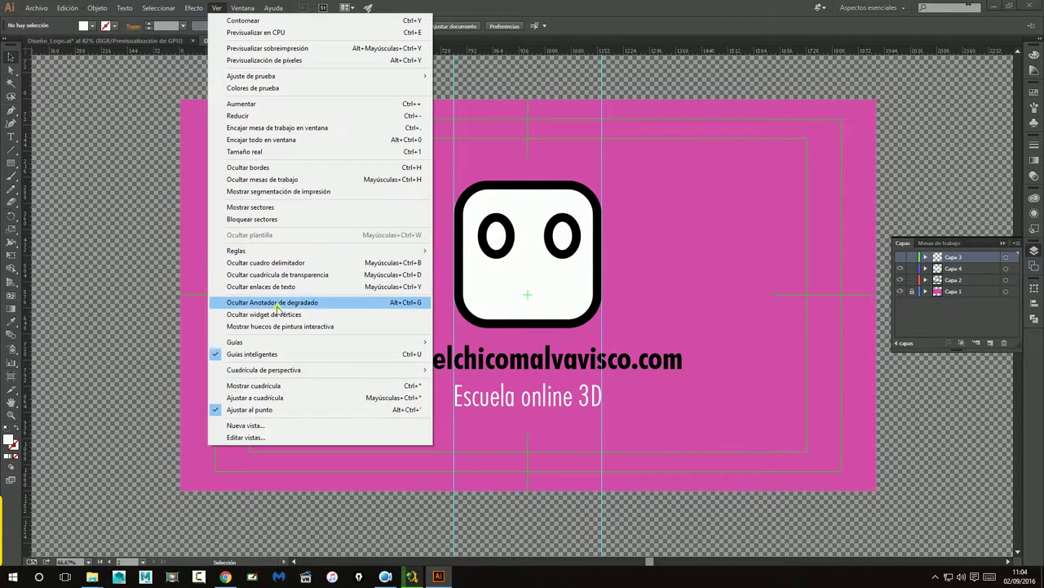
mouse_move(318, 342)
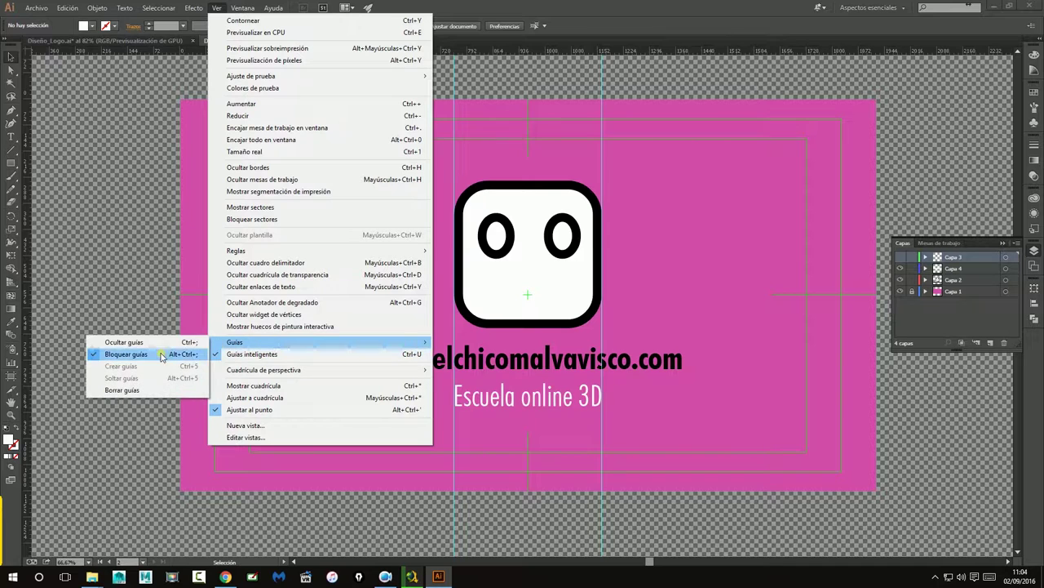
click(160, 354)
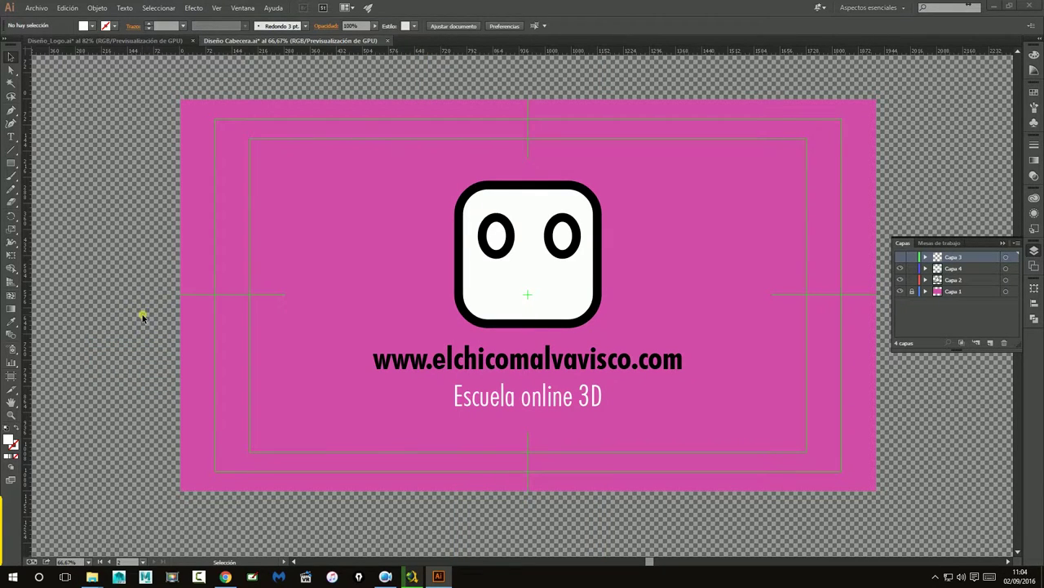
click(901, 258)
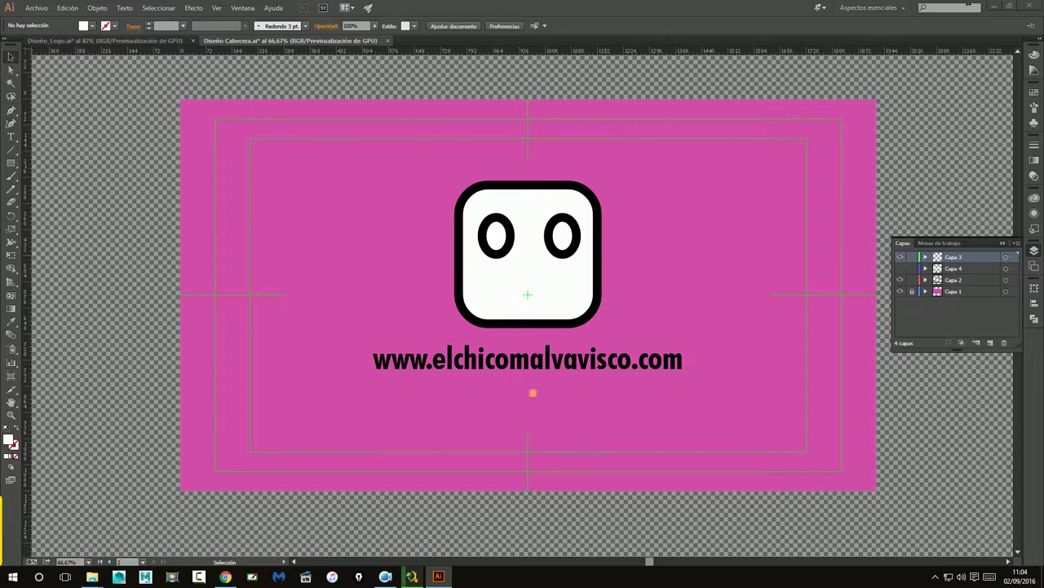
Toggle Capa 4's visibility, then paste the tagline in front on Capa 3
click(901, 268)
click(901, 268)
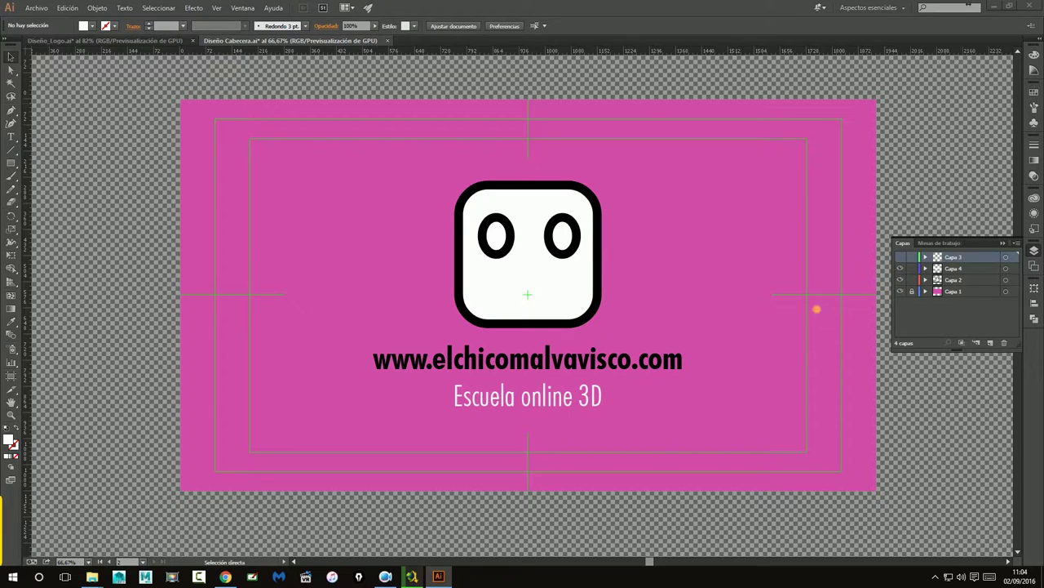
click(901, 269)
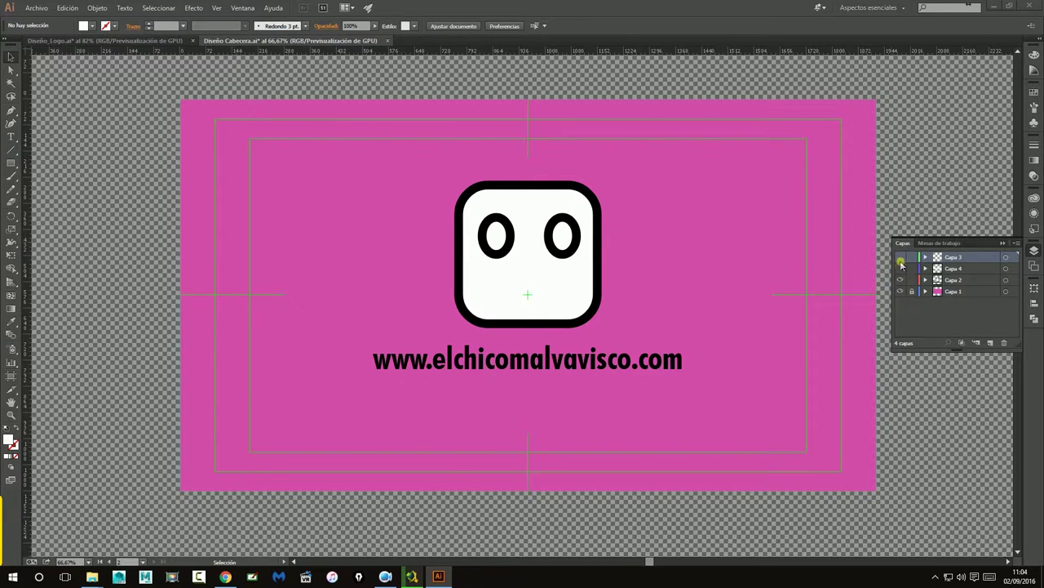
click(901, 270)
click(573, 402)
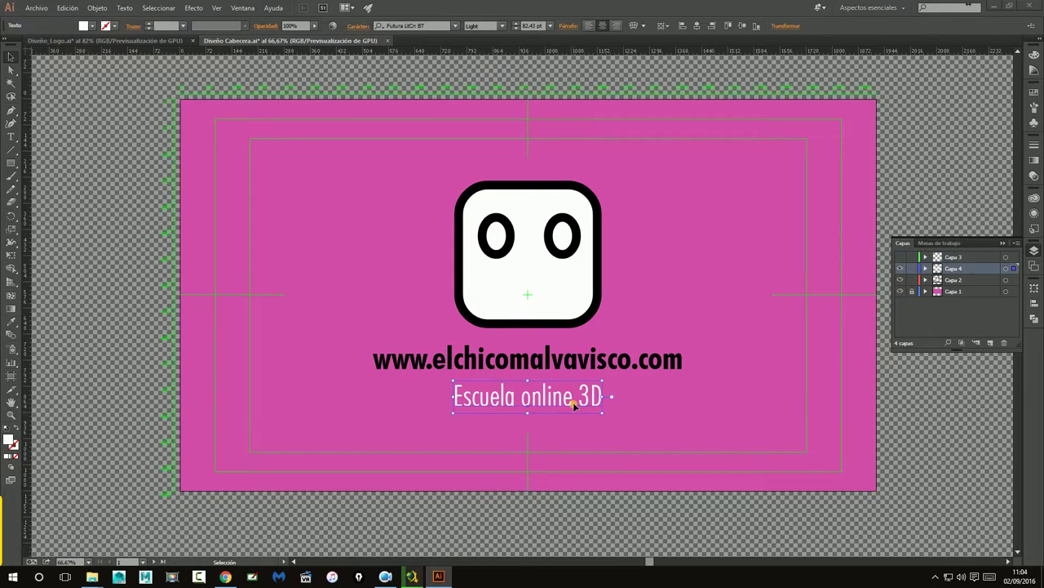
click(900, 268)
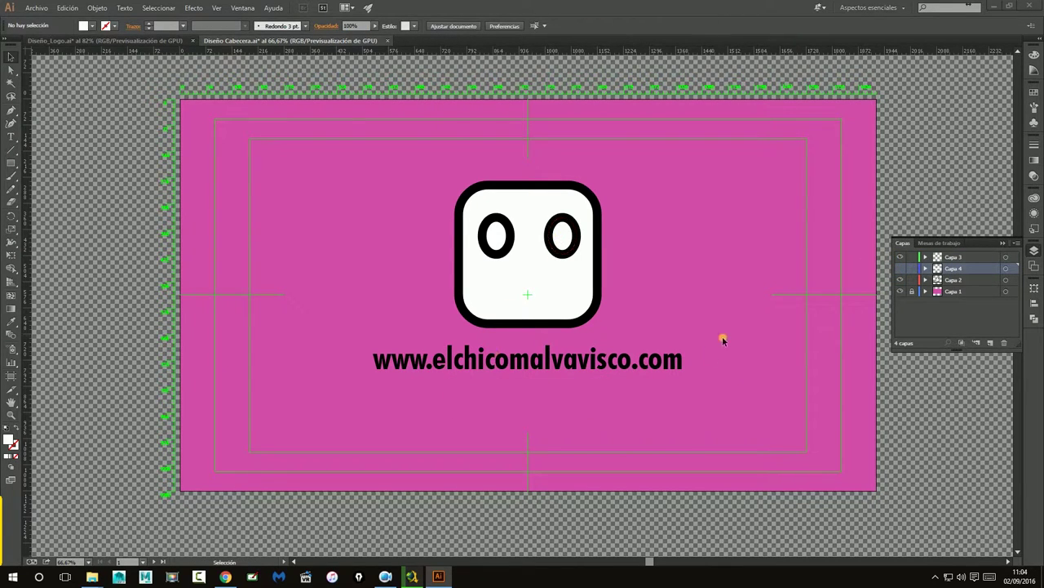
click(952, 260)
key(ctrl+f)
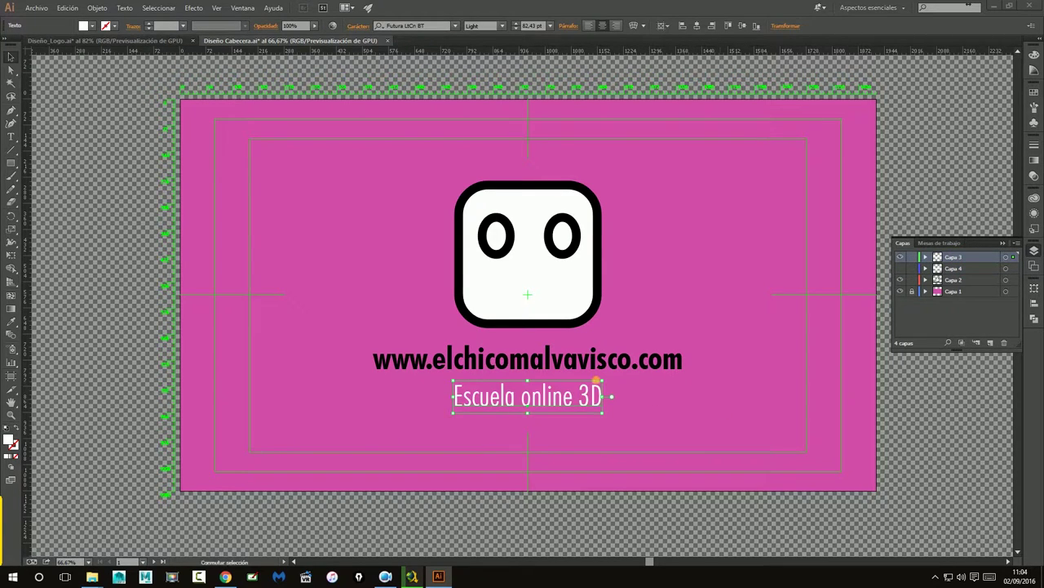
Resize and centre the tagline beneath the URL, then cut it and restore it in place
drag(605, 381, 625, 365)
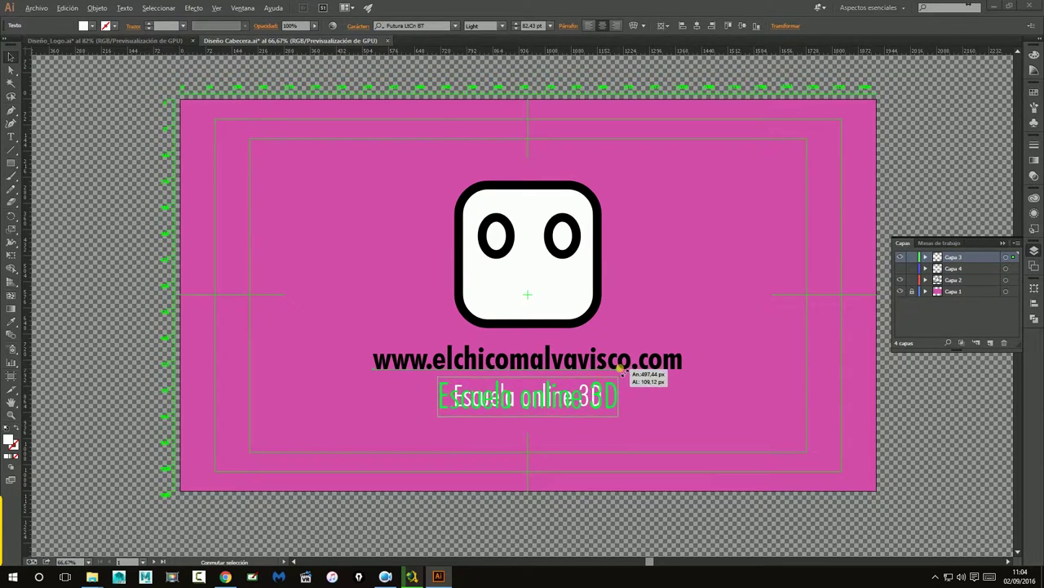
drag(625, 366, 626, 367)
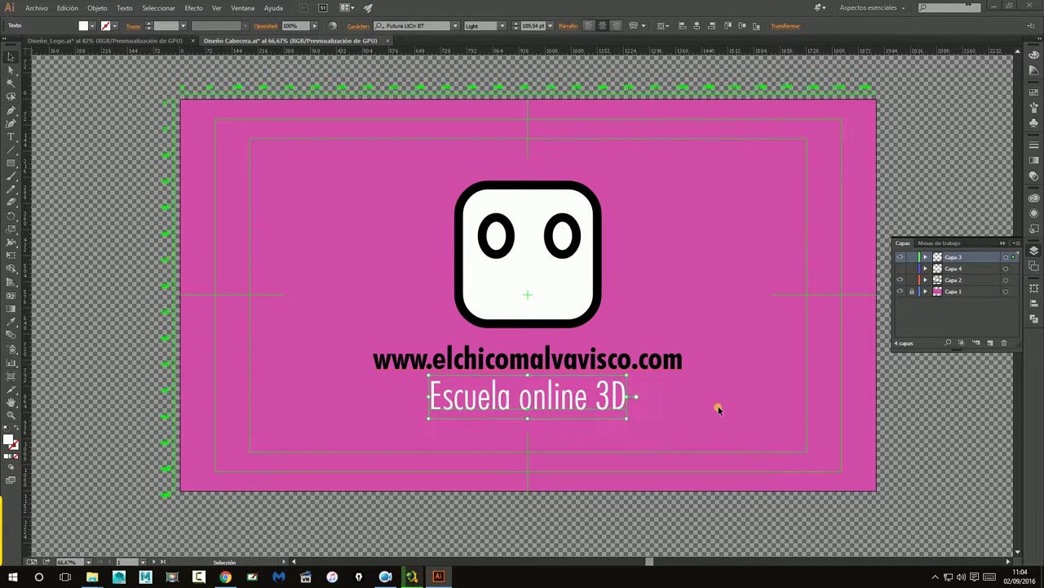
click(718, 411)
click(614, 396)
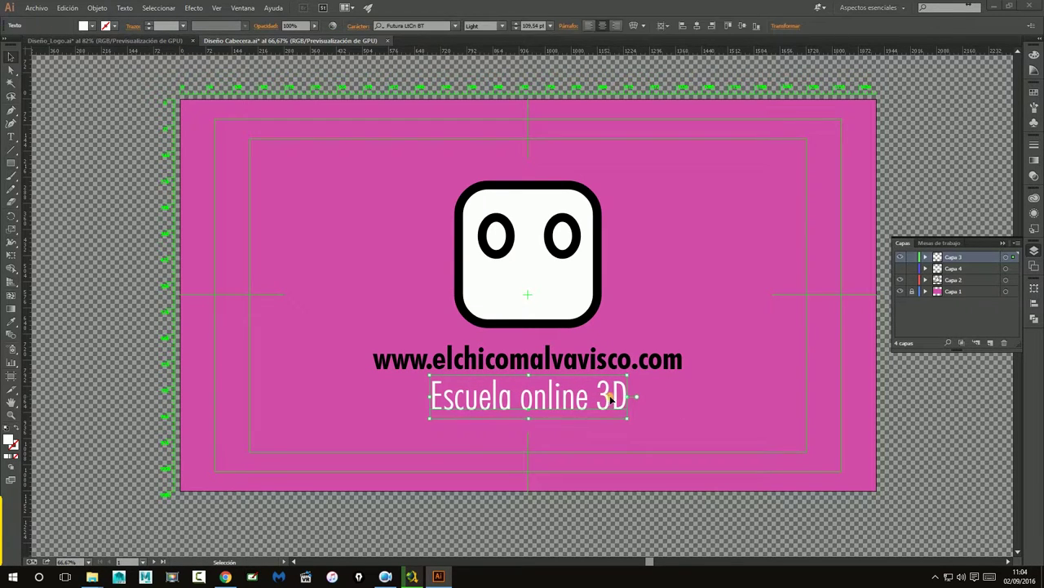
key(ctrl+shift+a)
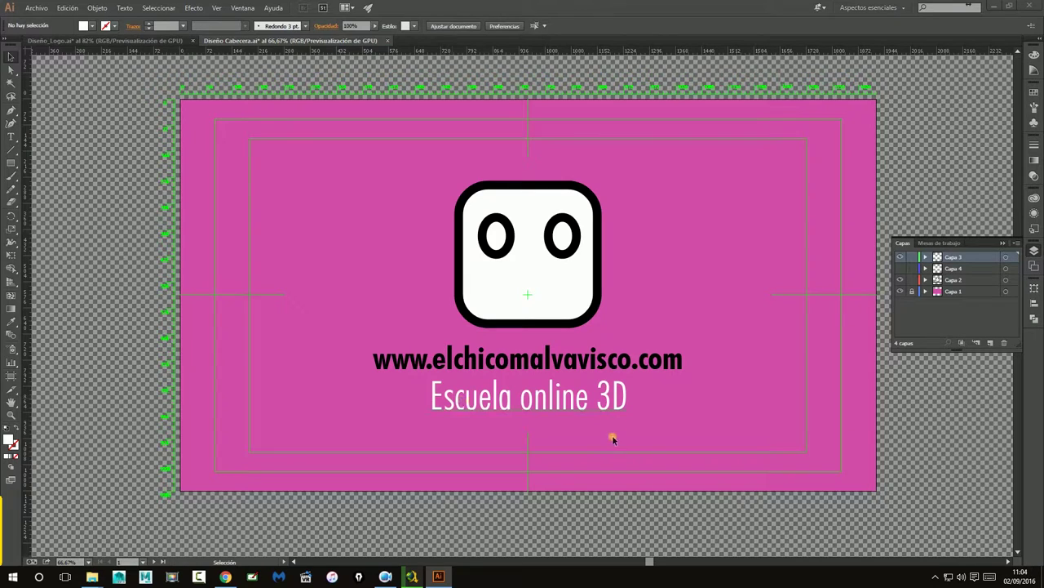
click(581, 395)
key(Delete)
key(ctrl+z)
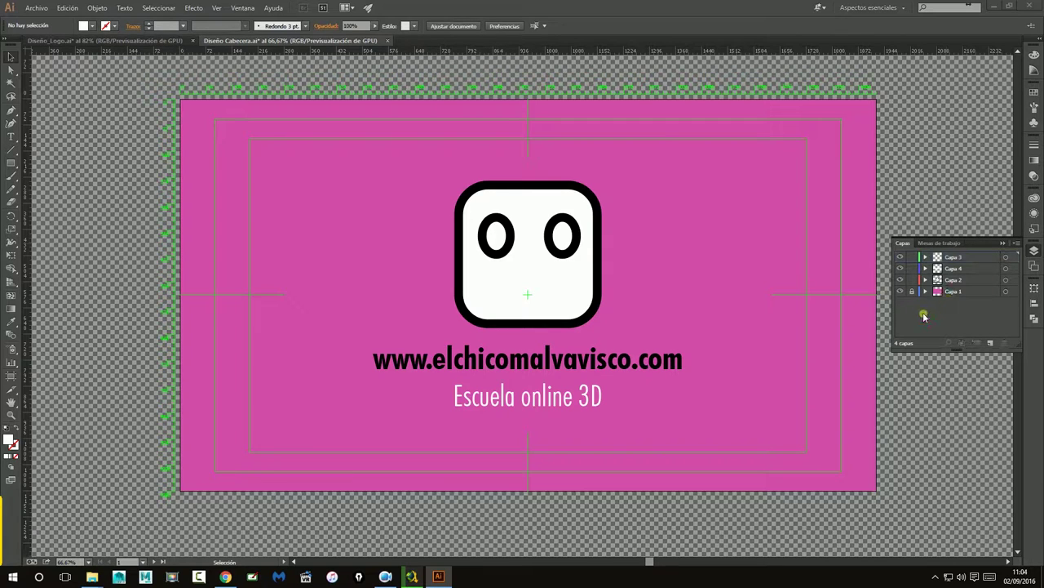
Rename the bottom background layer to Fondo
click(941, 292)
double_click(955, 291)
text(Fond)
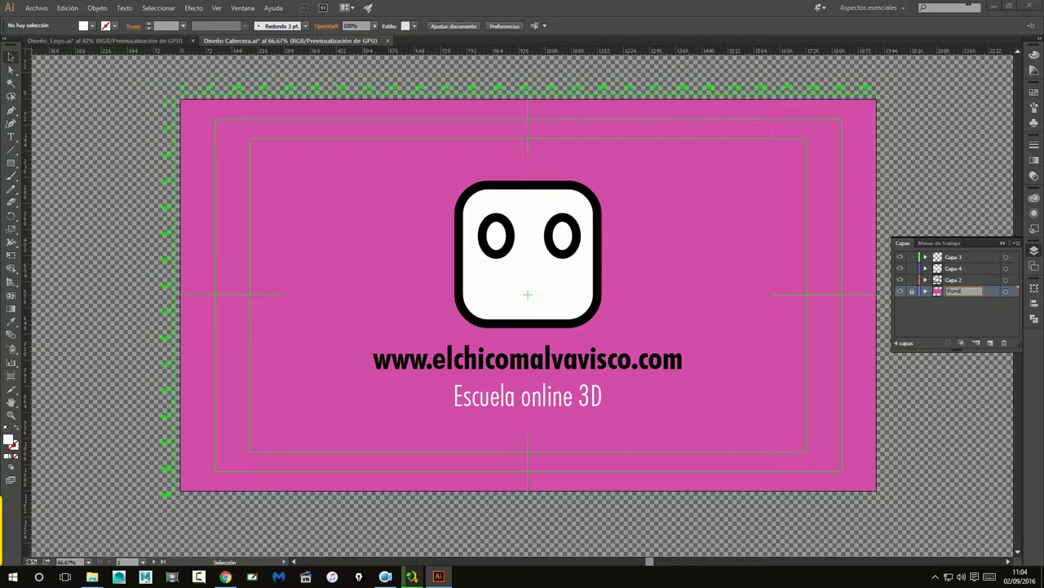
text(o)
key(Return)
Hide the tagline's layer and delete Capa 3 with its artwork, confirming Sí
click(935, 280)
click(904, 269)
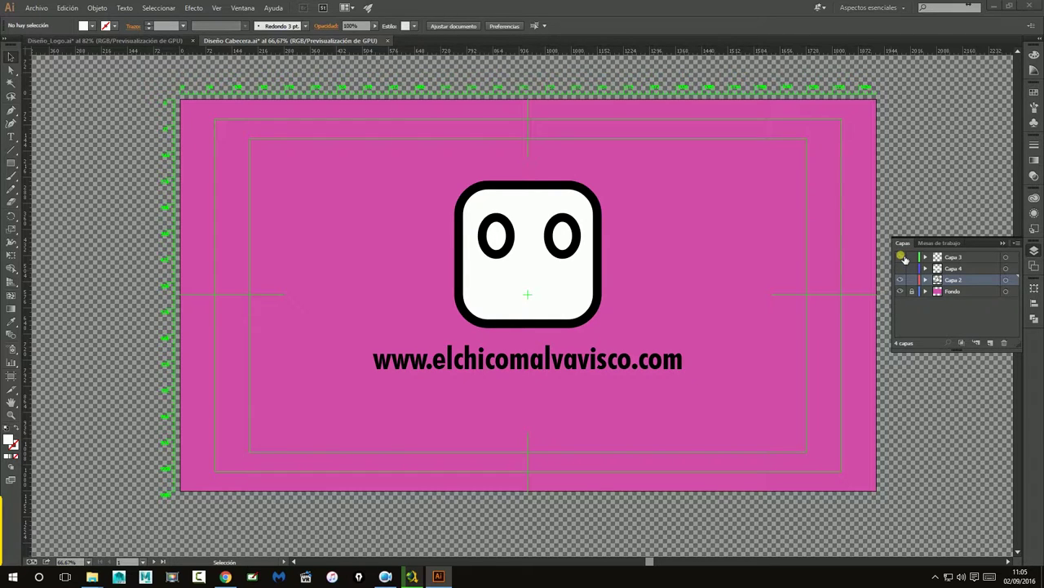
click(954, 257)
click(1005, 343)
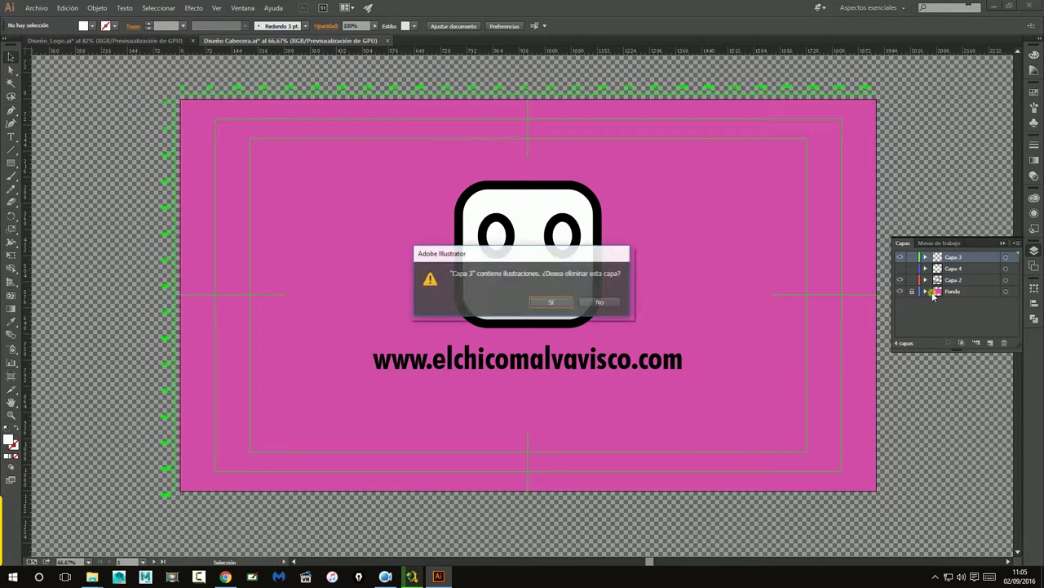
click(536, 303)
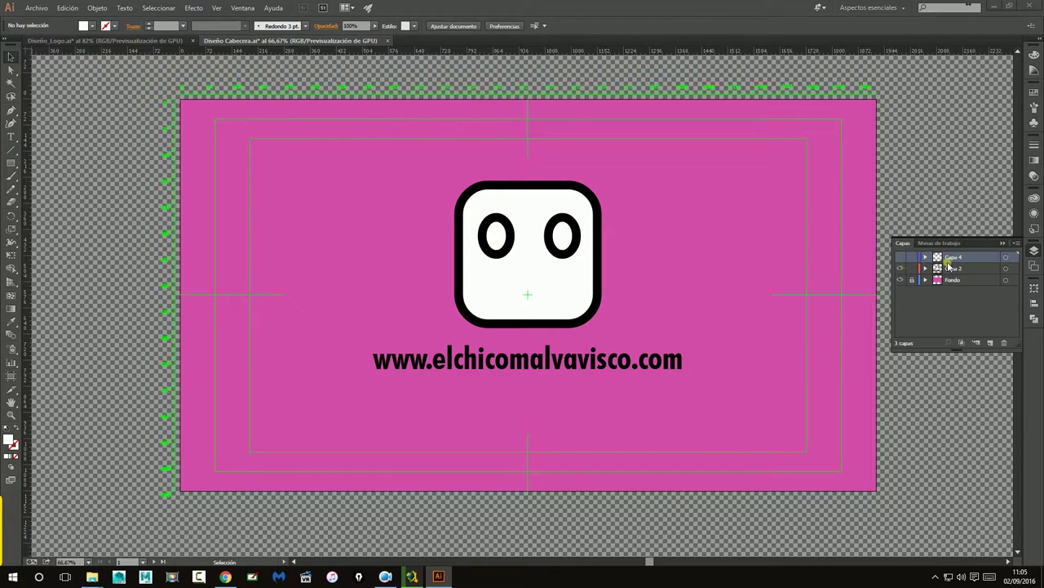
Rename the tagline's layer Capa 4 to Escuela
double_click(953, 257)
text(Escuela)
key(Return)
click(900, 257)
click(900, 257)
click(678, 362)
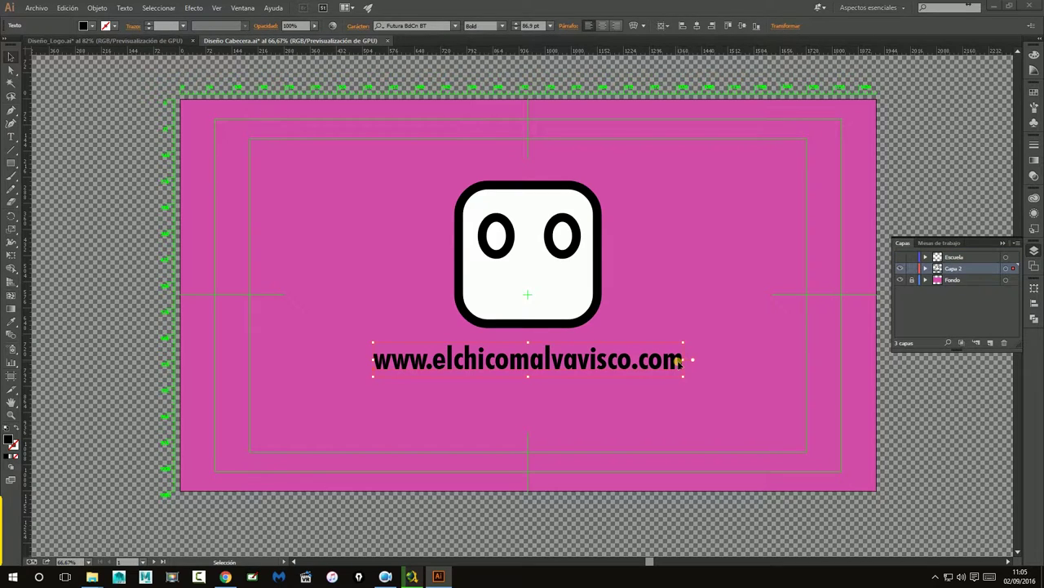
key(Delete)
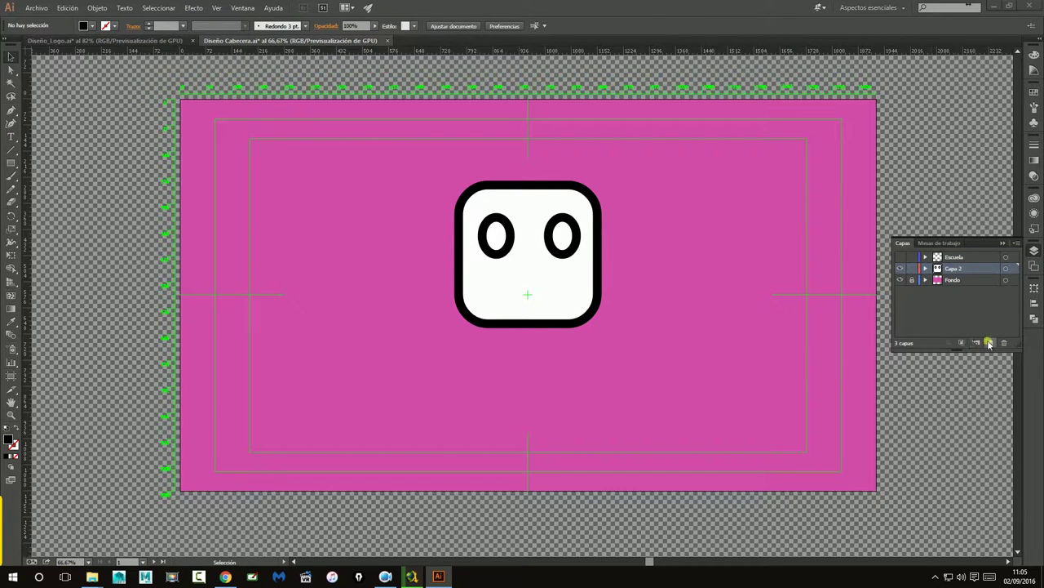
click(991, 342)
double_click(956, 268)
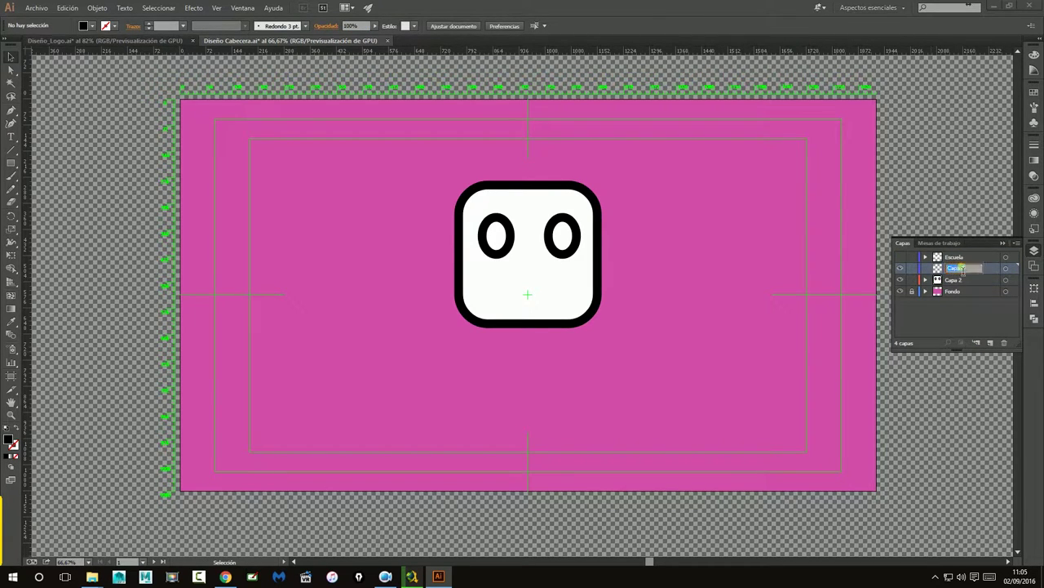
text(cab)
key(Return)
key(ctrl+v)
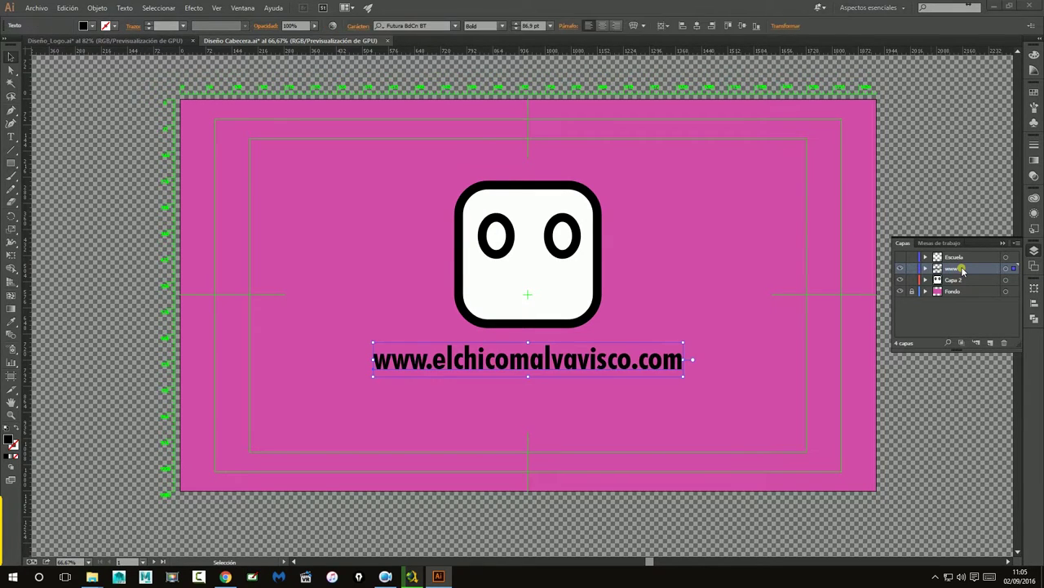
Check the www and Escuela layers' visibility and drag Capa 2 to the top of the stack
click(925, 440)
click(902, 269)
click(902, 269)
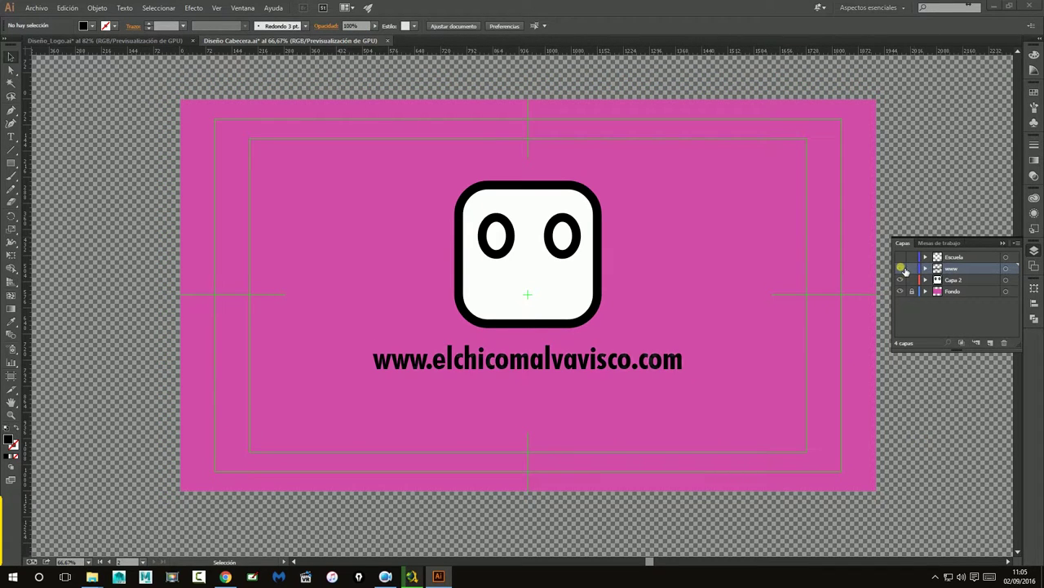
click(901, 258)
click(901, 258)
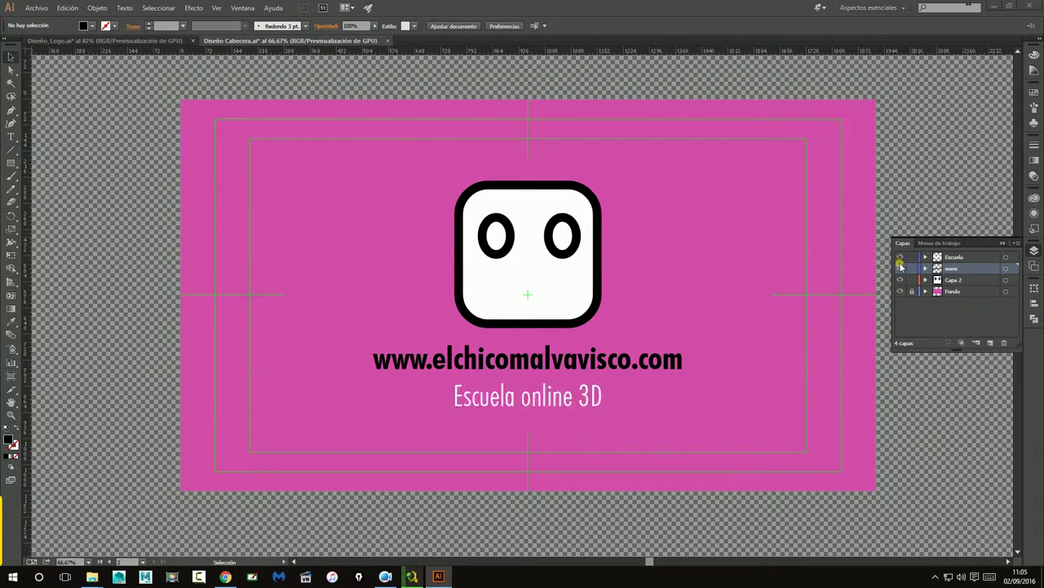
click(945, 282)
drag(944, 285, 938, 259)
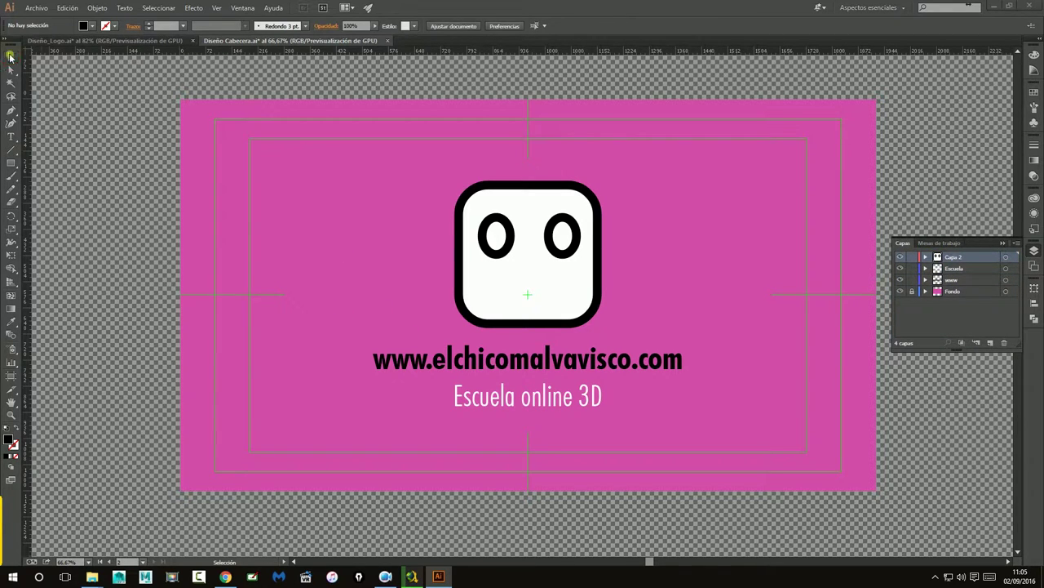
click(10, 56)
click(545, 304)
click(544, 303)
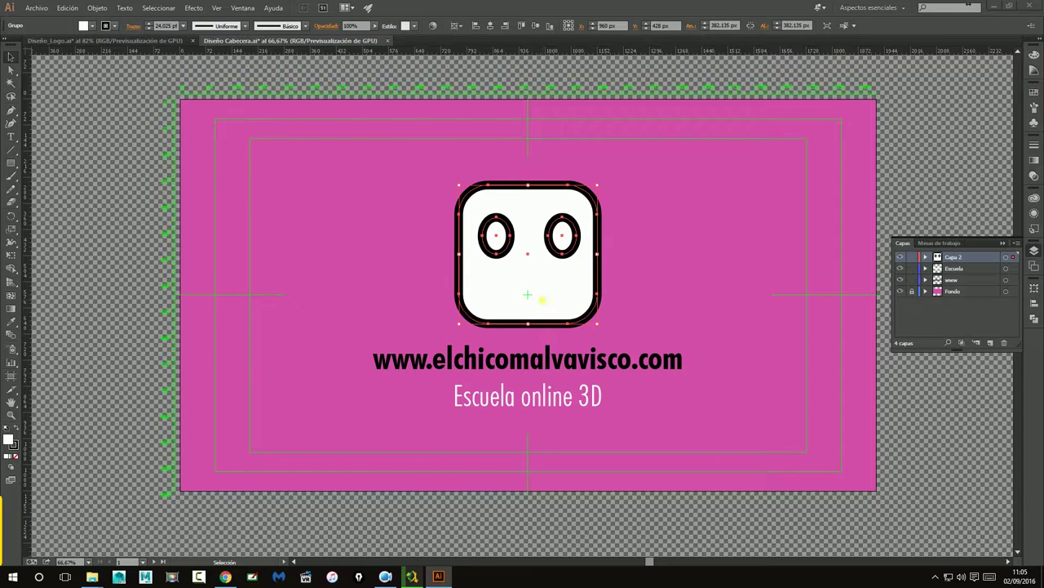
click(542, 300)
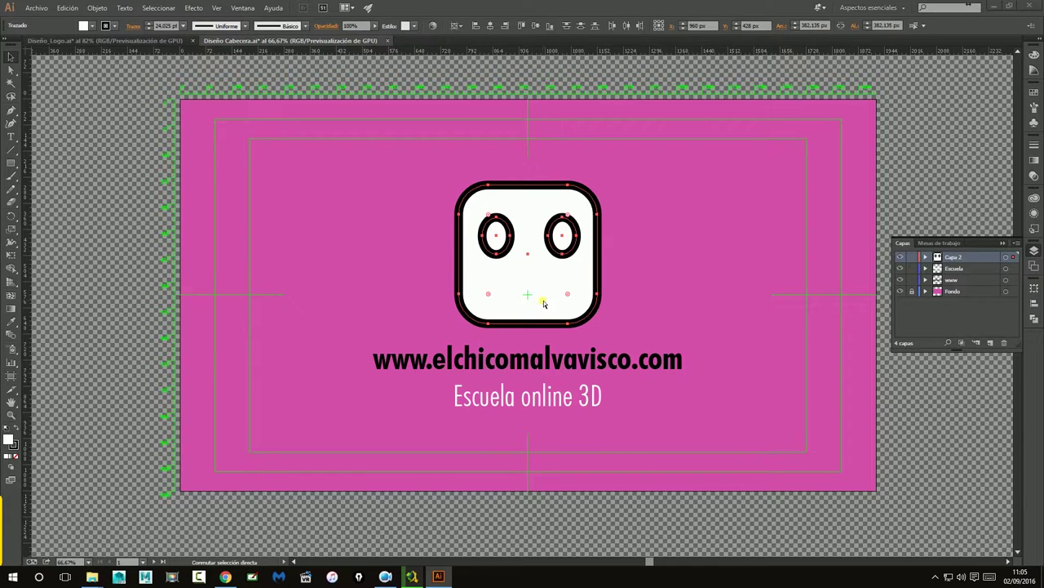
click(895, 145)
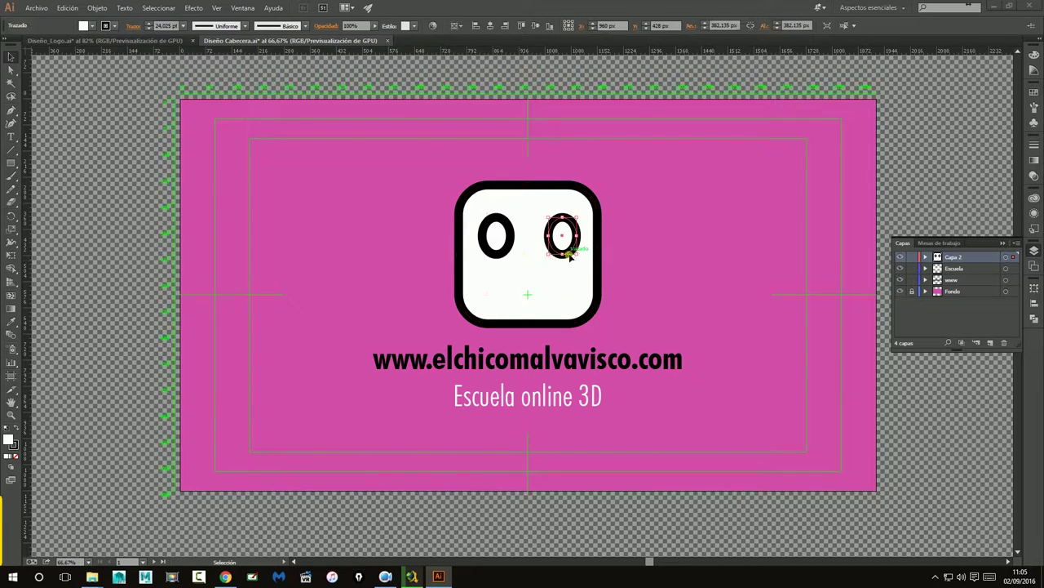
click(481, 237)
Cut the left eye with its inner ellipse and paste it in front on a new OjoDer layer
click(969, 167)
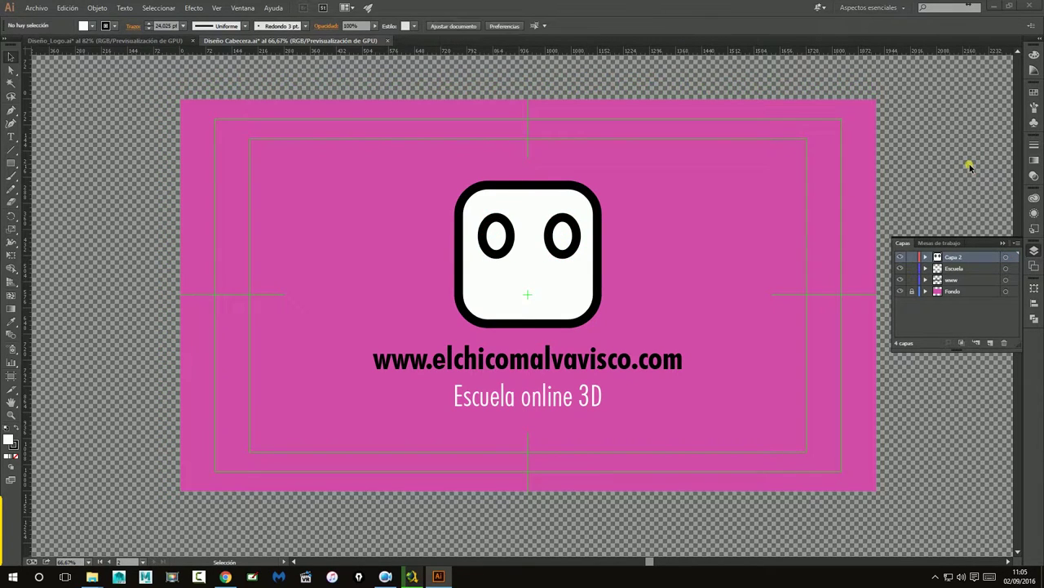
click(493, 252)
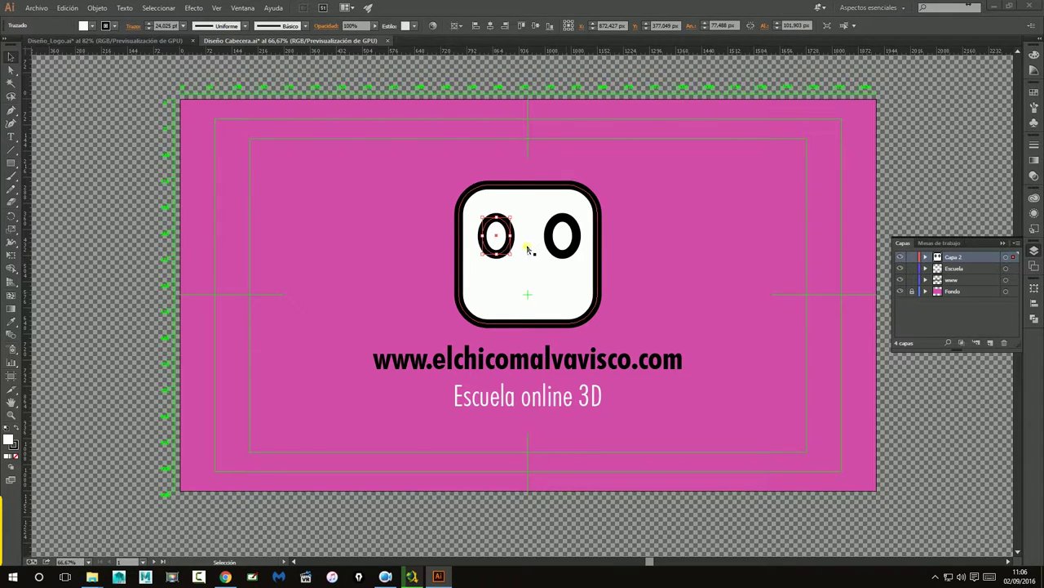
key(a)
click(497, 231)
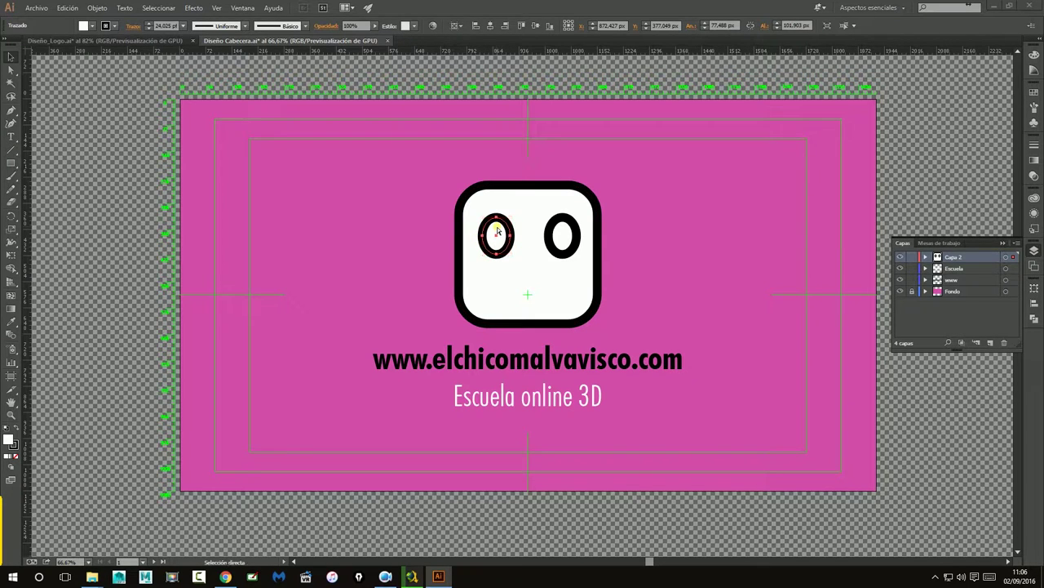
key(ctrl+x)
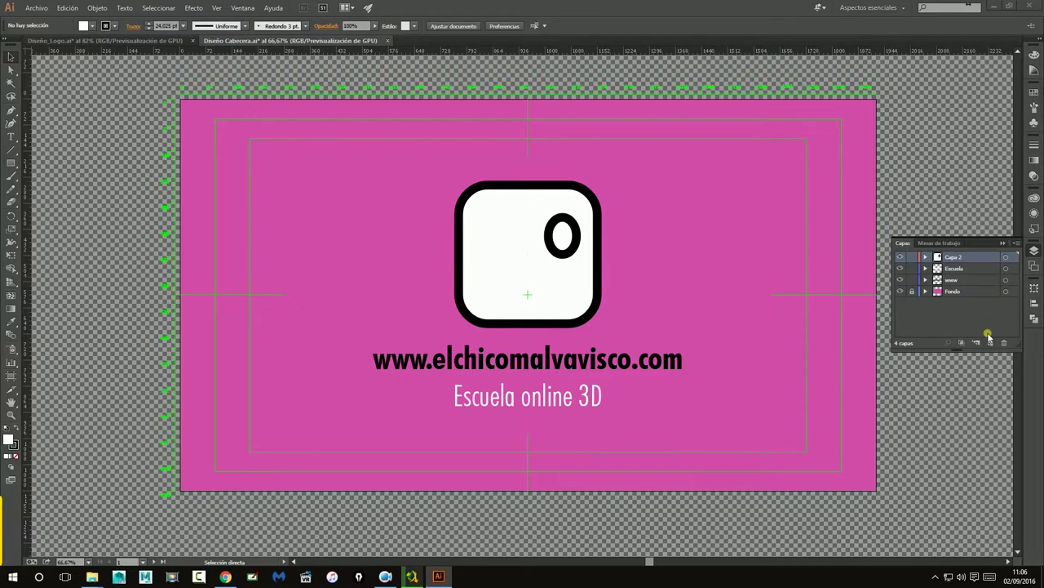
click(989, 343)
double_click(956, 258)
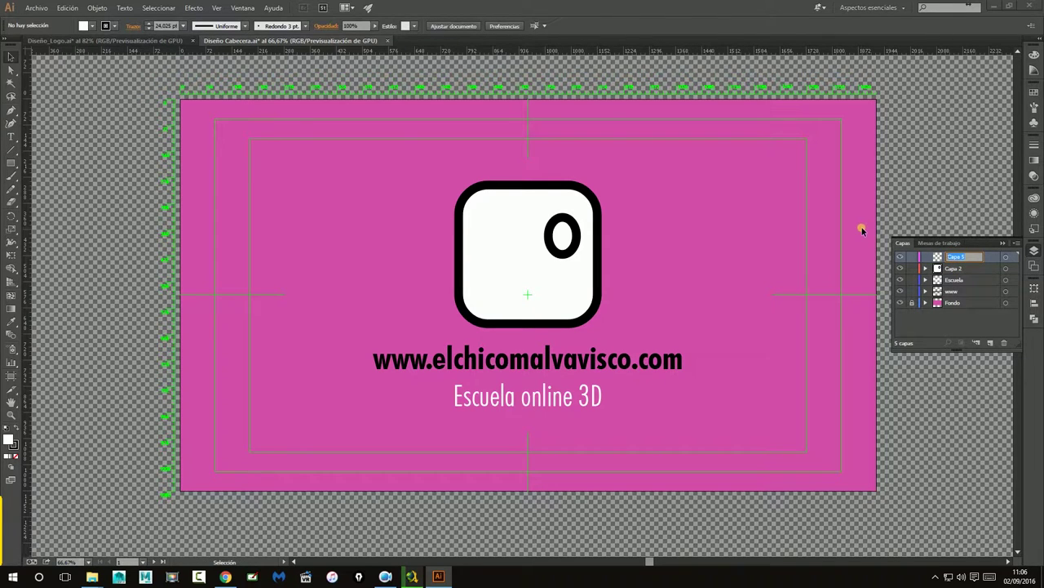
text(OjoDer)
key(Return)
key(ctrl+f)
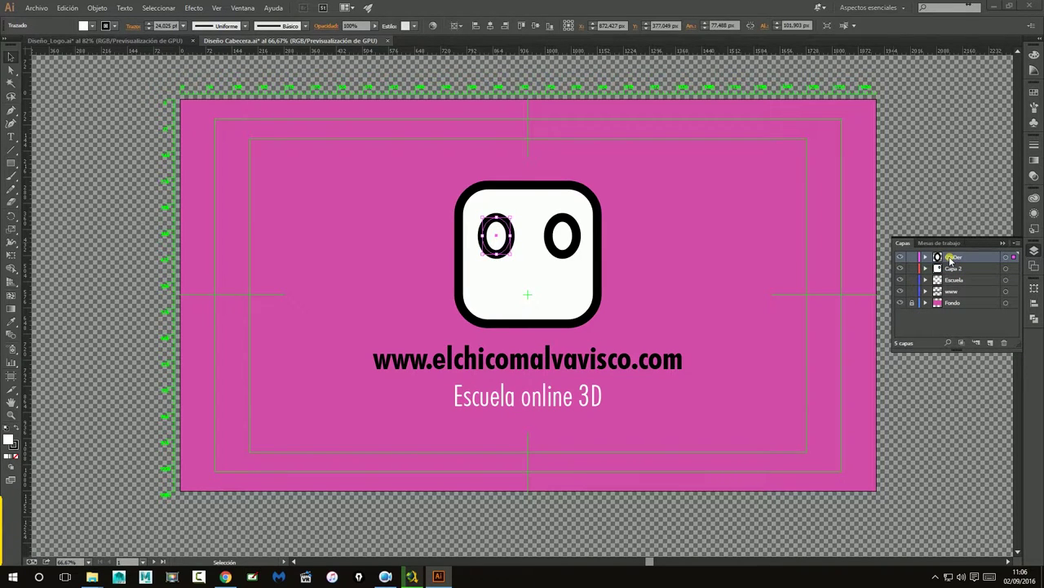
Cut the right eye and paste it in front on a new OjoIzq layer, reactivating Capa 2
click(575, 250)
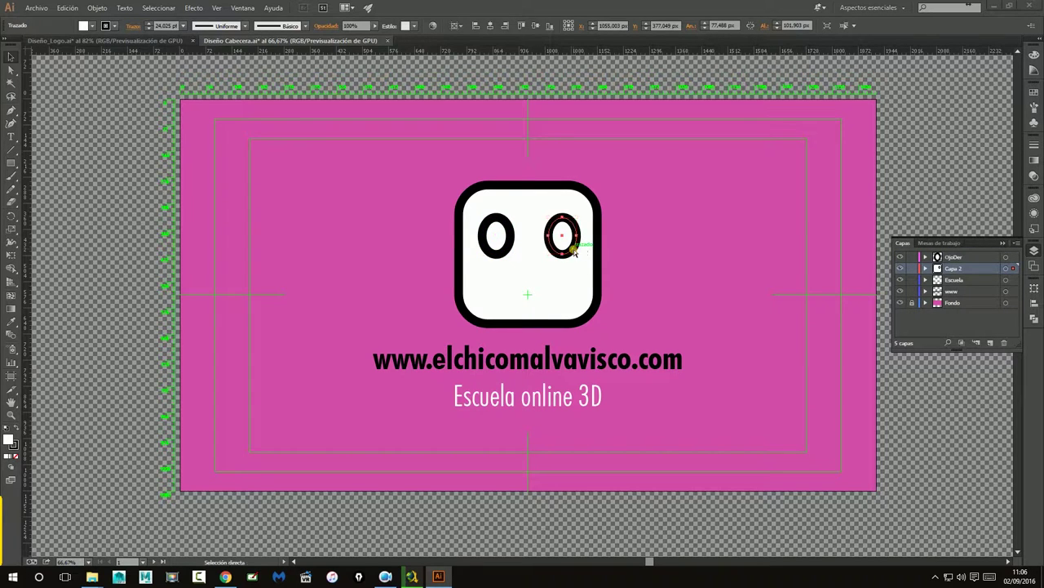
key(ctrl+x)
click(990, 342)
double_click(960, 269)
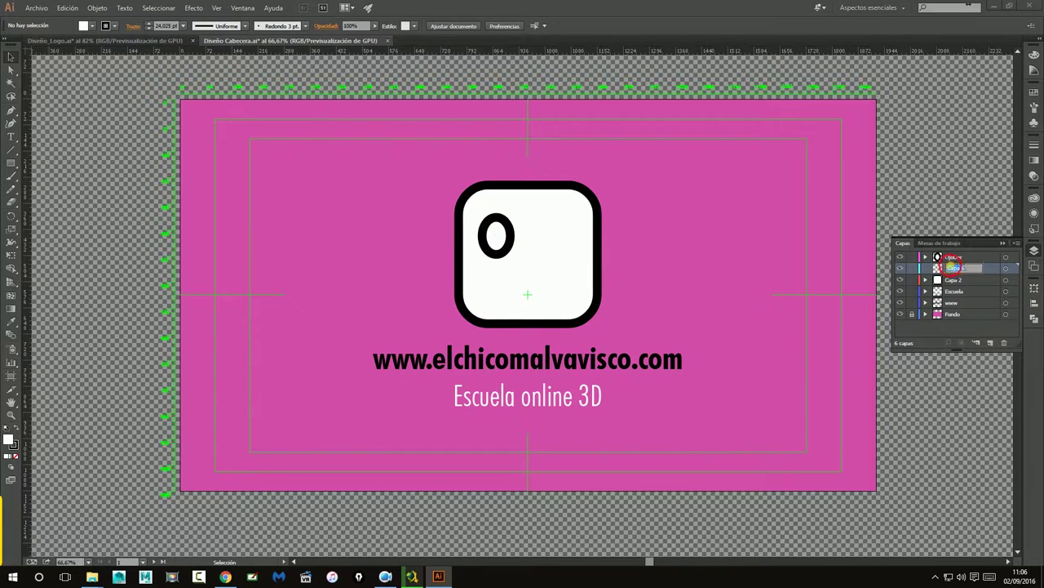
text(OjoIz)
text(q)
key(Return)
key(ctrl+f)
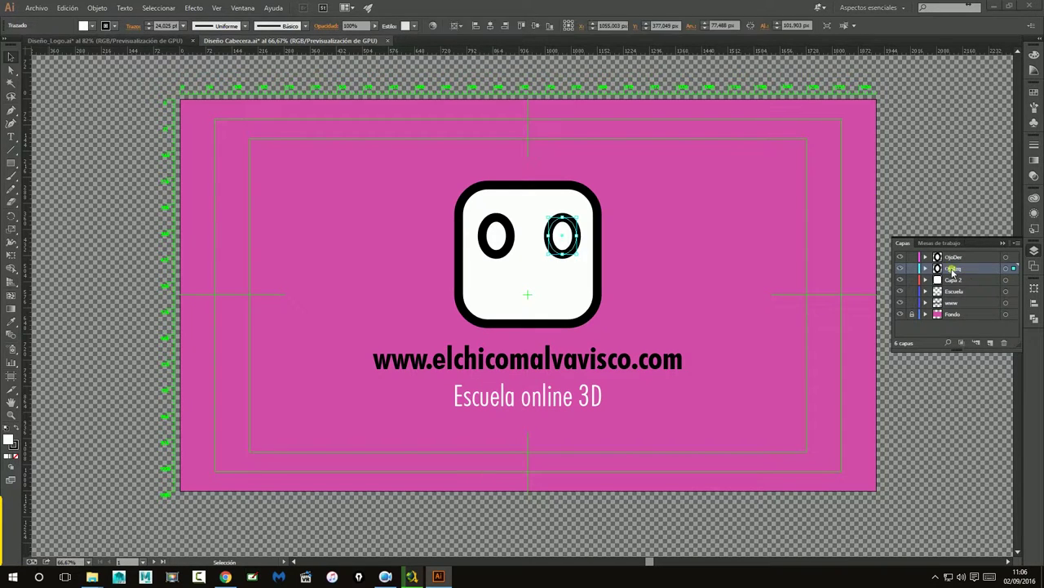
click(898, 128)
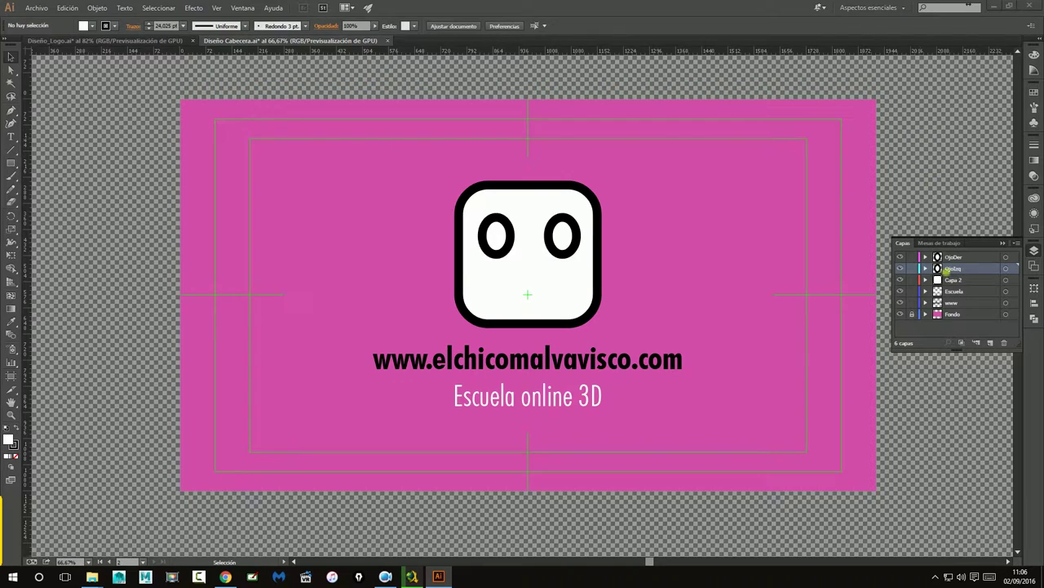
click(900, 280)
click(953, 281)
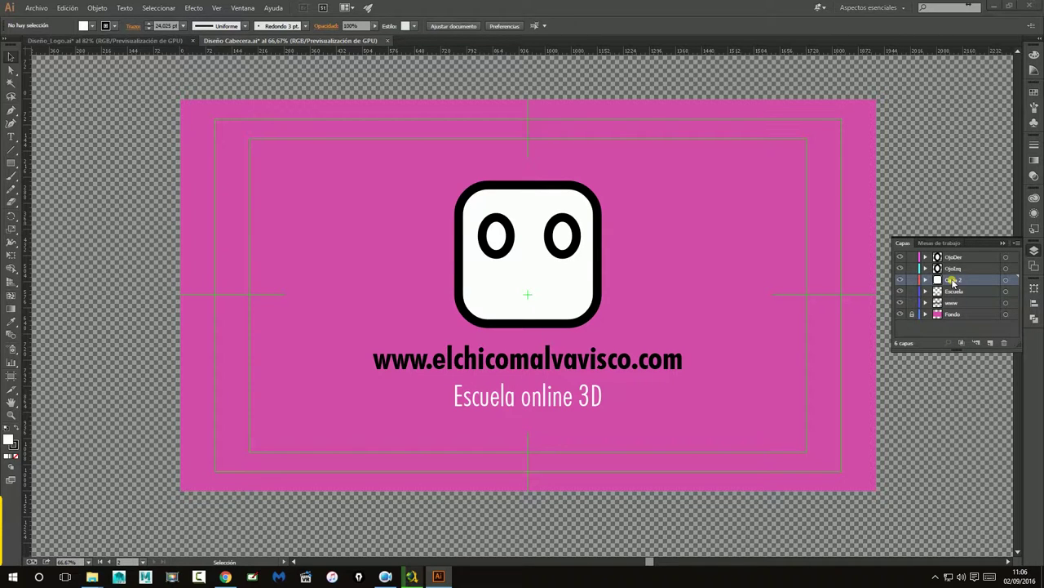
Paste a copy of the rounded face square in front onto a new layer, Capa 7
click(557, 300)
click(990, 342)
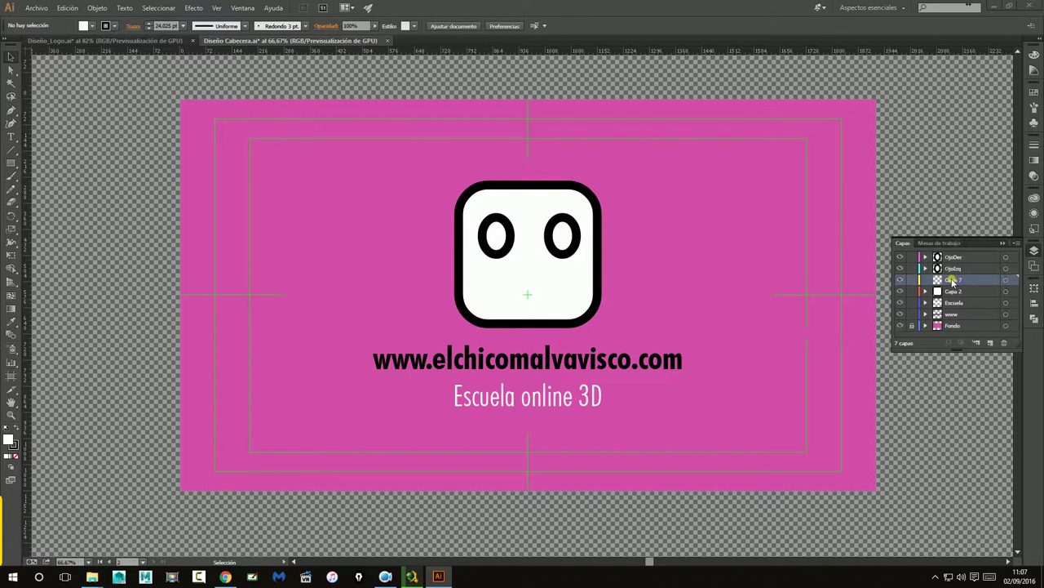
key(ctrl+f)
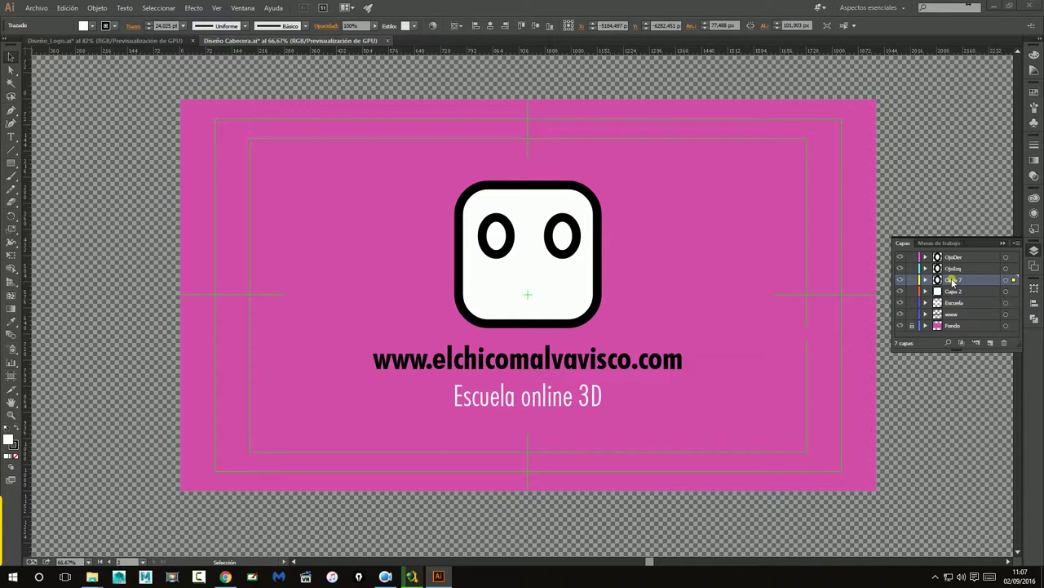
click(566, 306)
key(a)
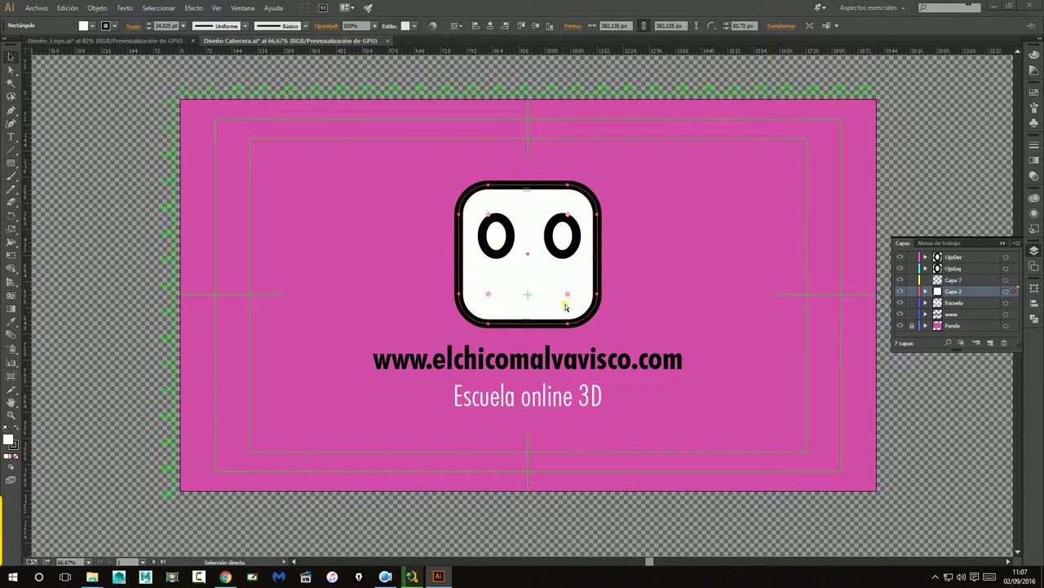
click(952, 280)
click(953, 280)
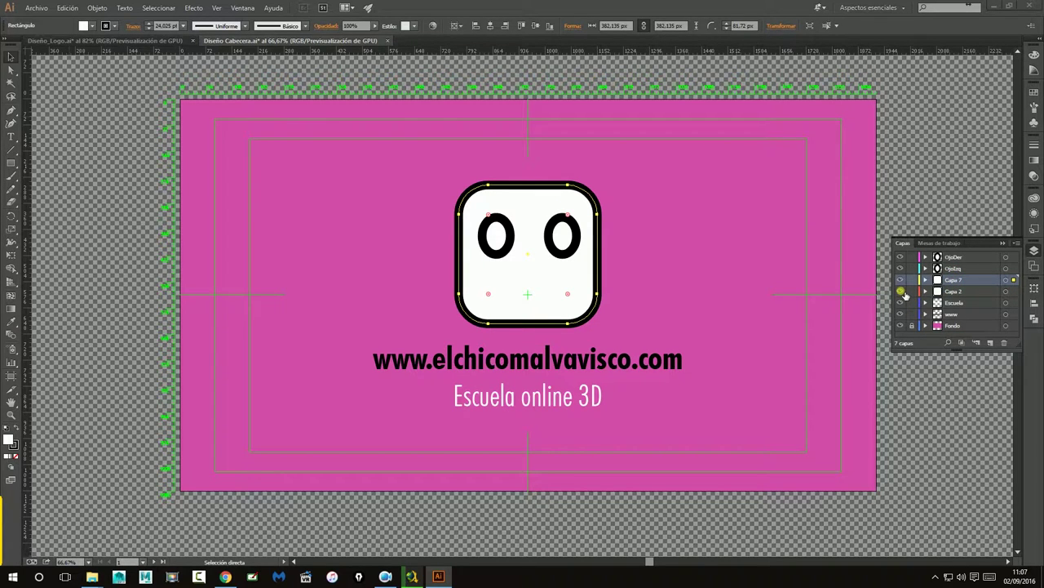
Hide the OjoDer, OjoIzq, Escuela, www and Capa 2 layers, leaving Capa 7 and Fondo visible
click(901, 257)
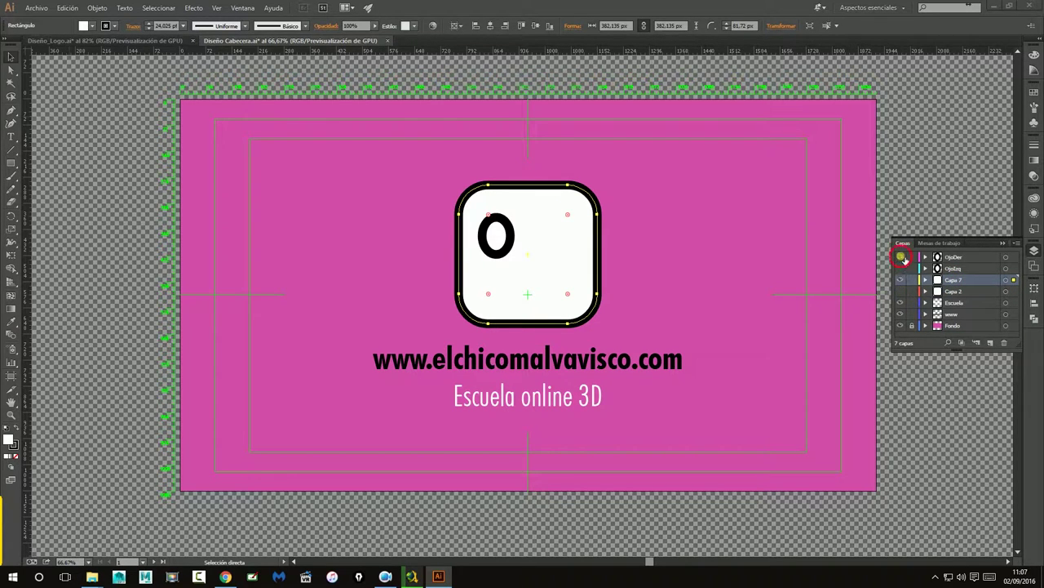
click(901, 303)
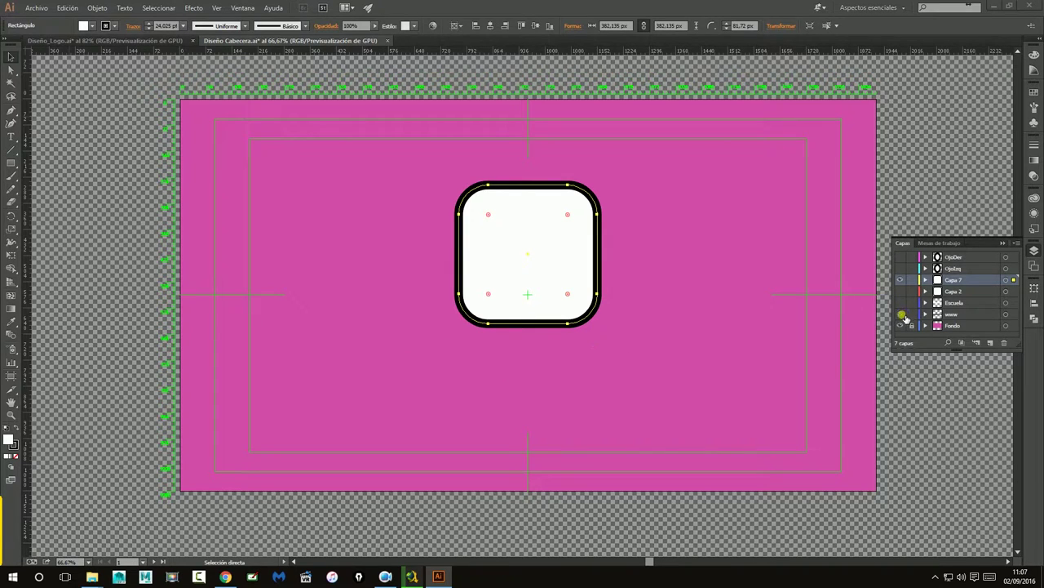
key(v)
click(706, 342)
click(599, 291)
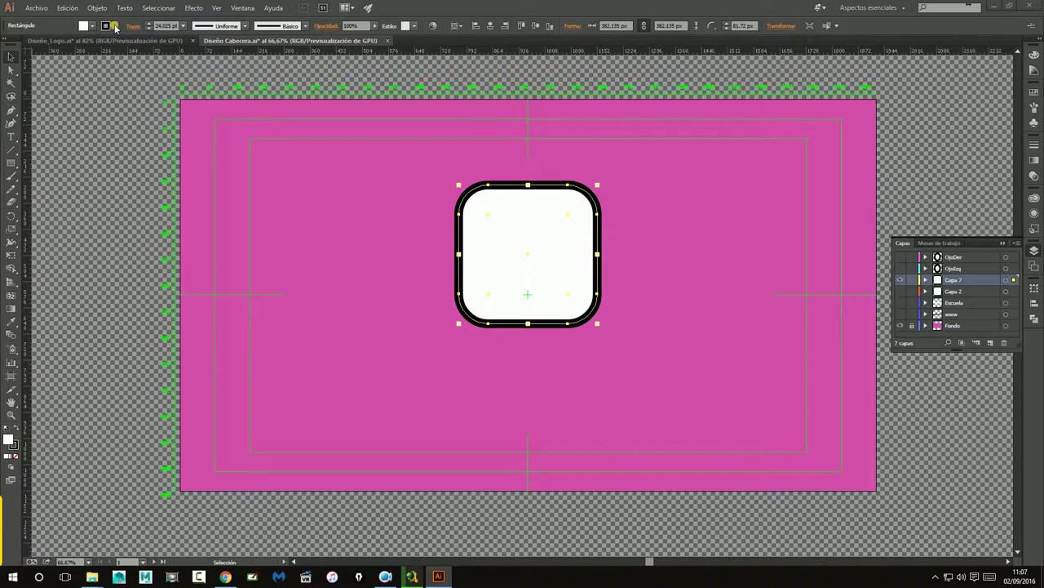
Save the header document with Archivo > Guardar
click(93, 26)
click(36, 8)
click(76, 95)
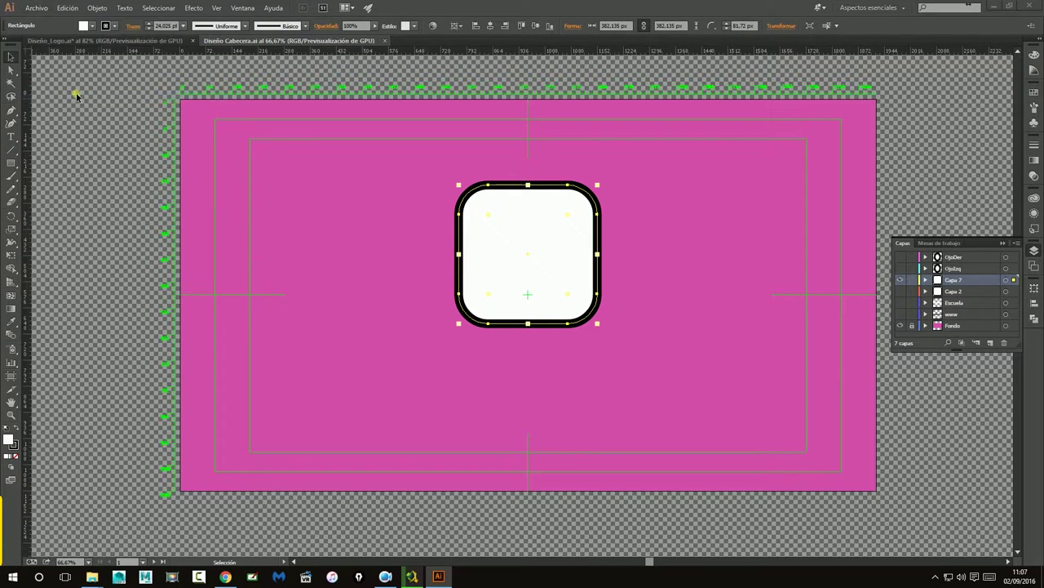
Set the Capa 7 face square's fill to None, leaving only its black rounded outline
click(723, 224)
click(564, 262)
click(81, 84)
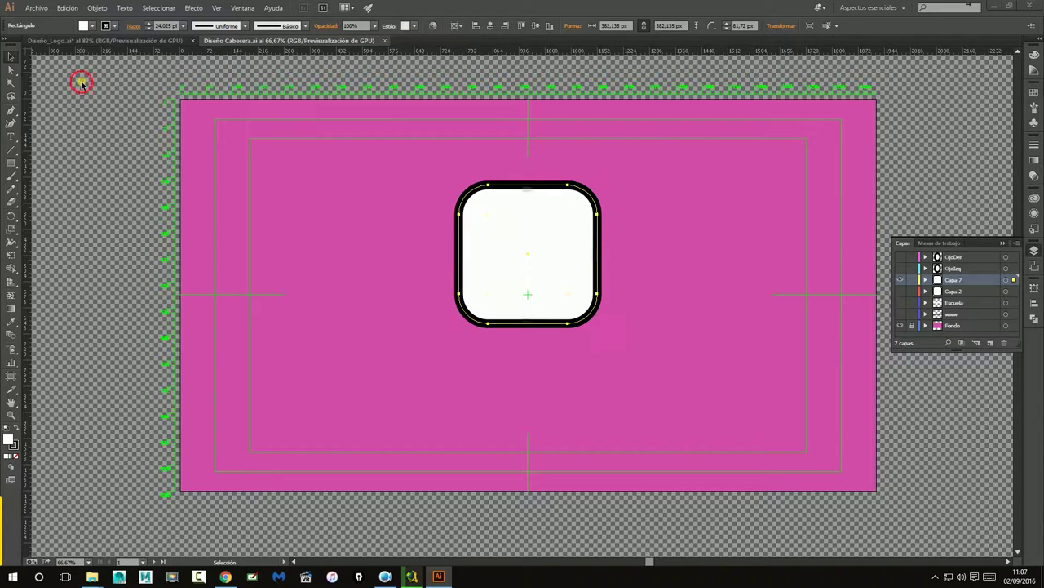
click(512, 219)
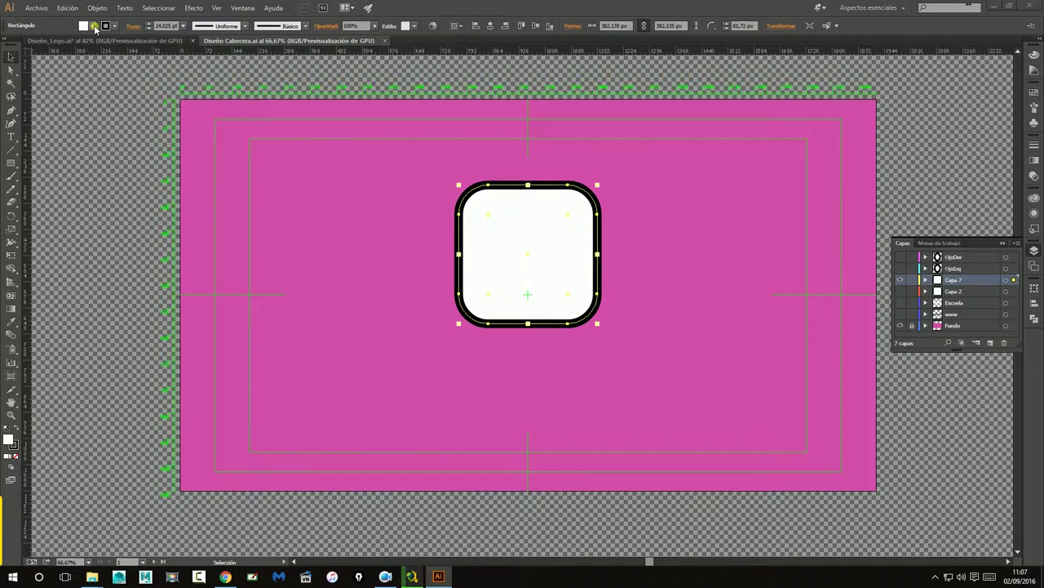
click(163, 25)
click(92, 26)
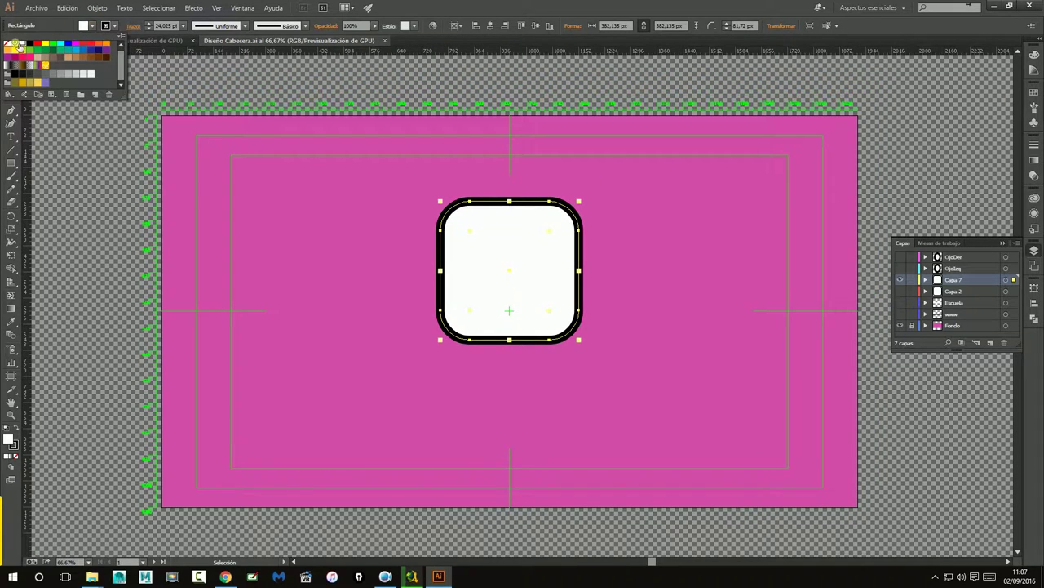
scroll(124, 65, up, 1)
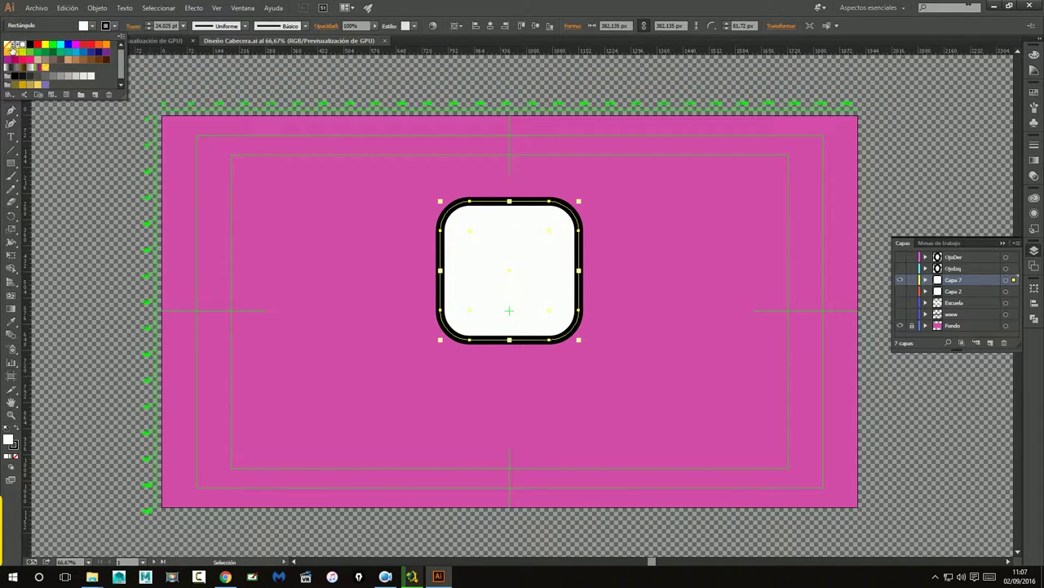
click(8, 45)
click(527, 73)
click(462, 191)
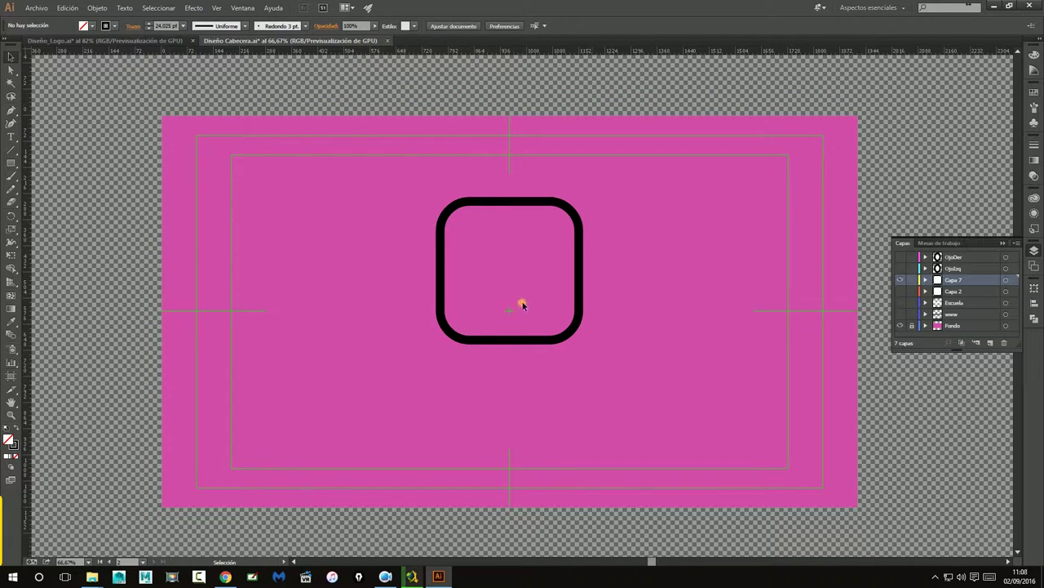
Hide Capa 7, show Capa 2, and set its white face square's stroke to None
click(901, 280)
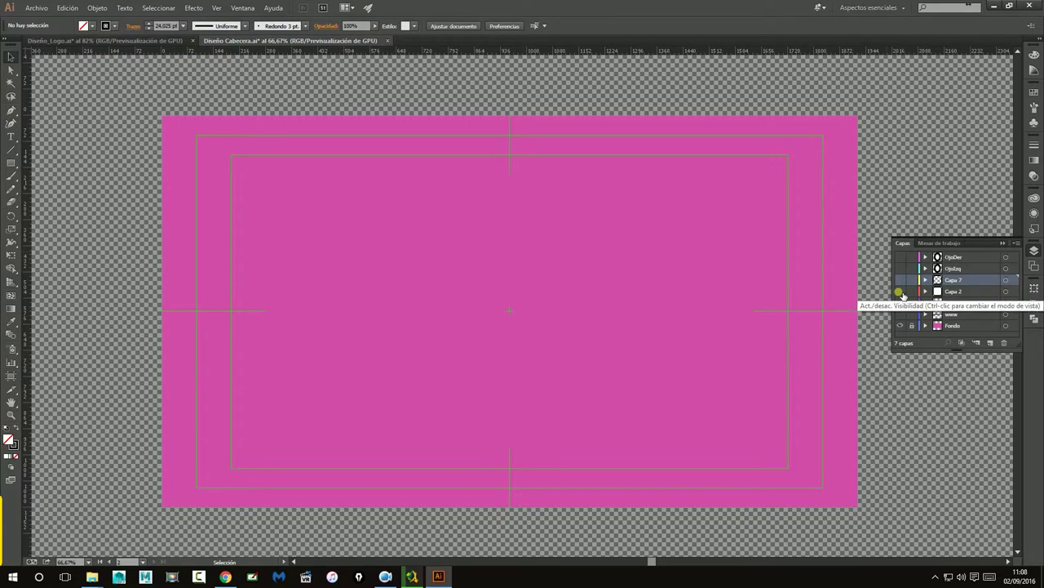
click(949, 292)
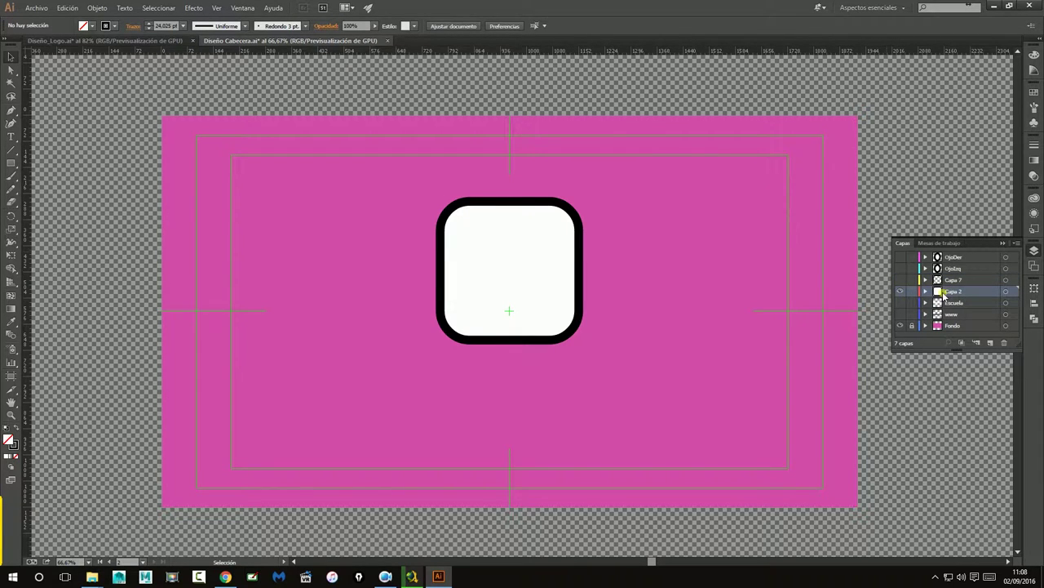
click(578, 270)
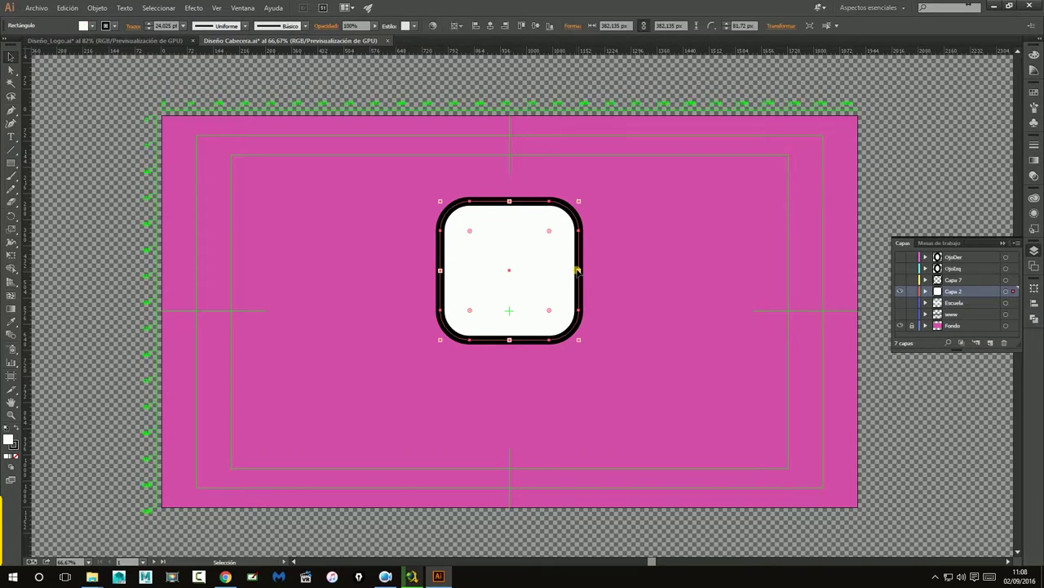
click(114, 26)
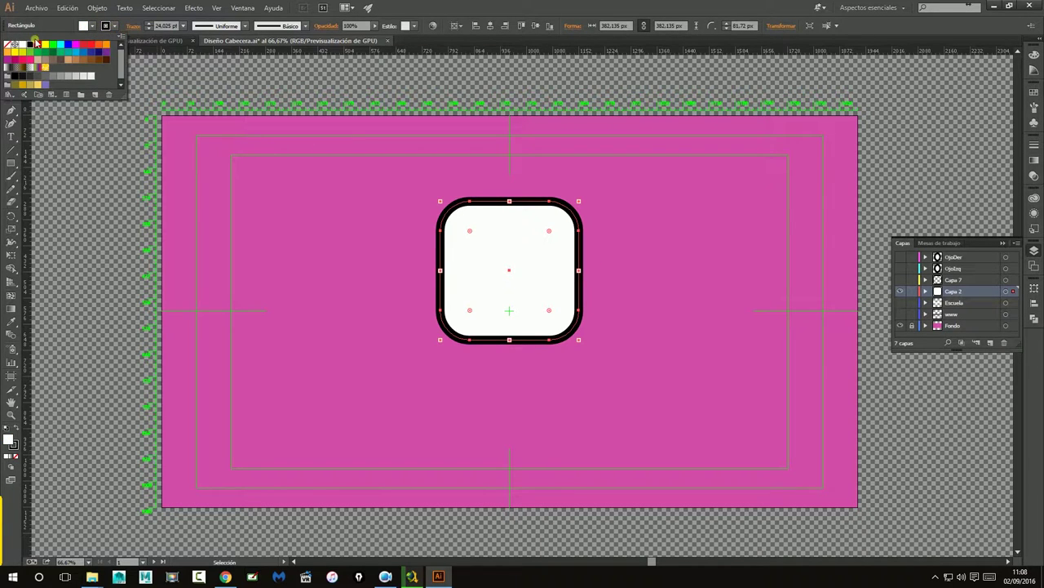
click(10, 45)
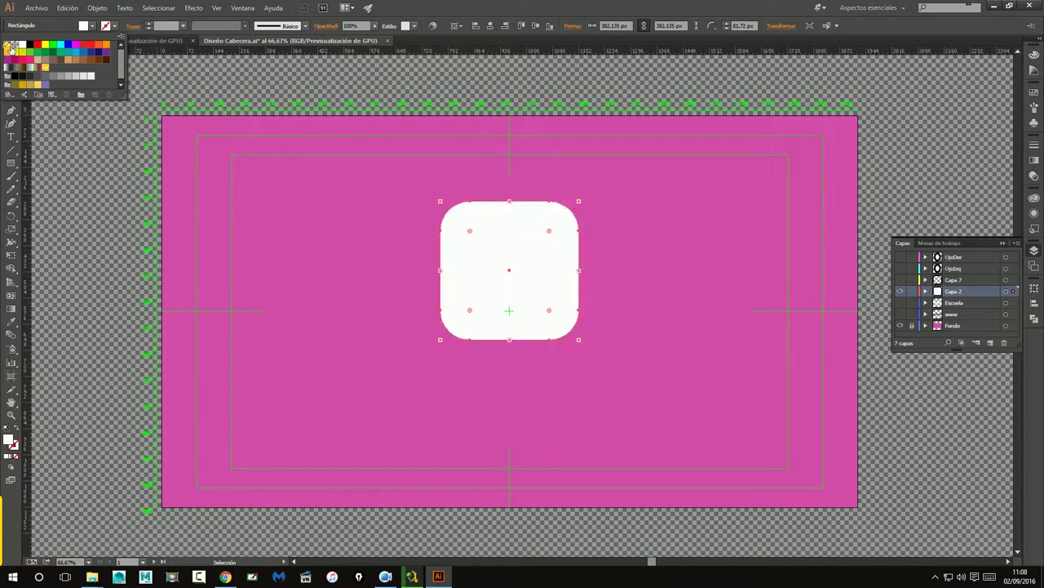
click(566, 79)
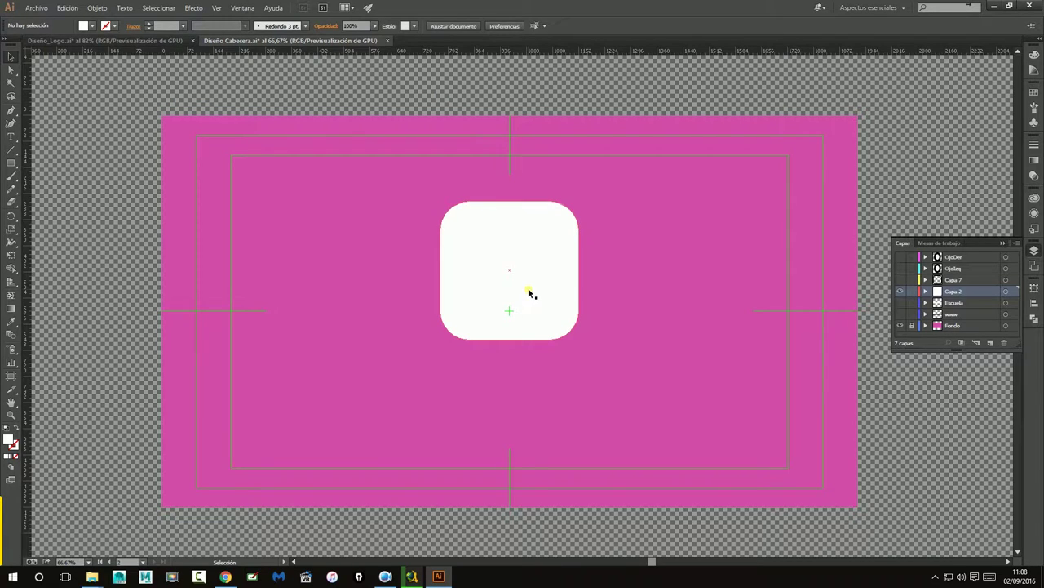
Rename layer Capa 2 to 'Relleno' and Capa 7 to 'Linea'
double_click(956, 291)
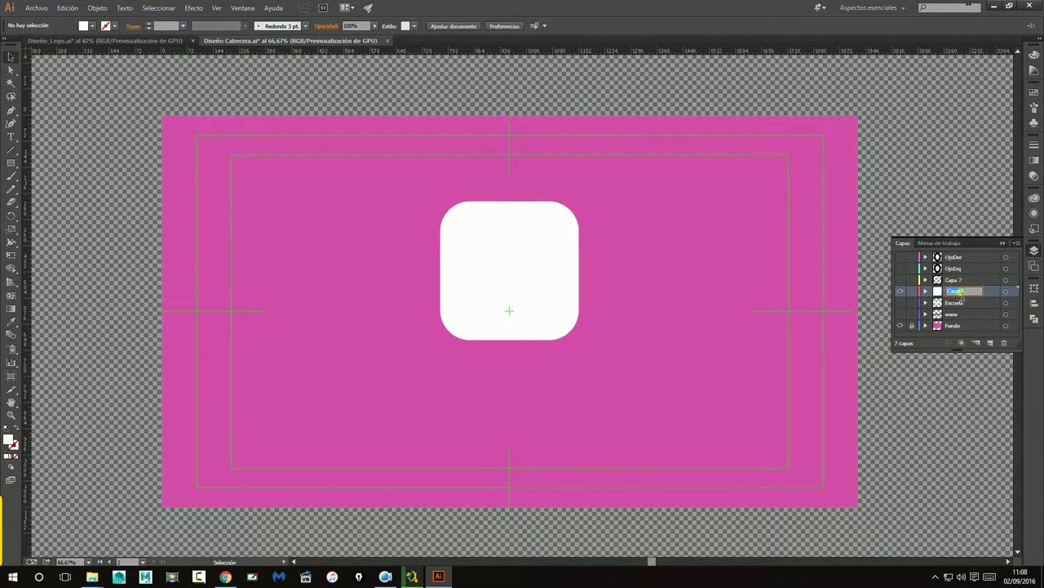
text(Relle)
text(no)
key(Return)
double_click(955, 280)
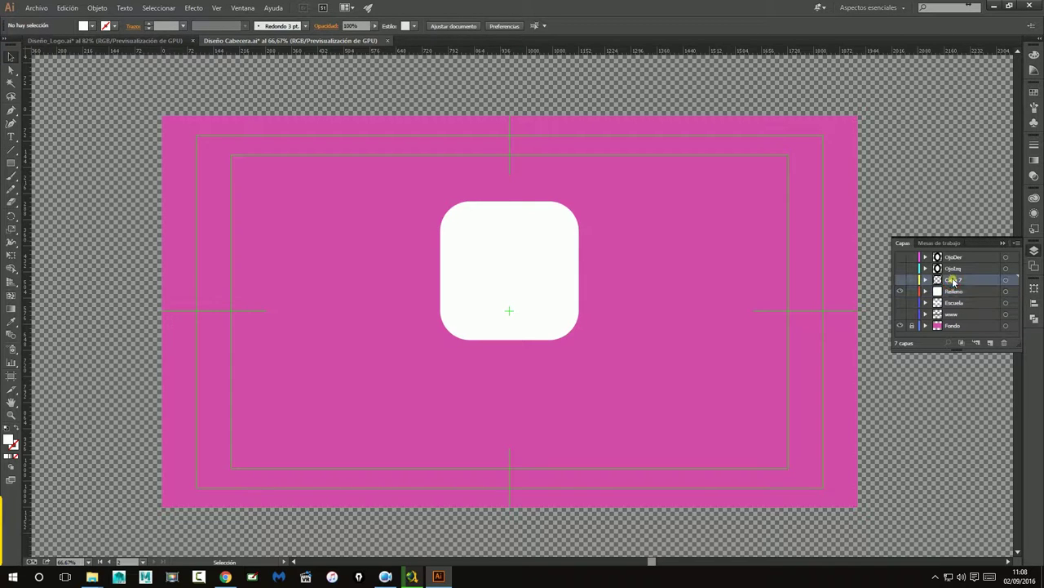
text(Linea)
key(Return)
Make every layer visible again and save the header document
click(901, 268)
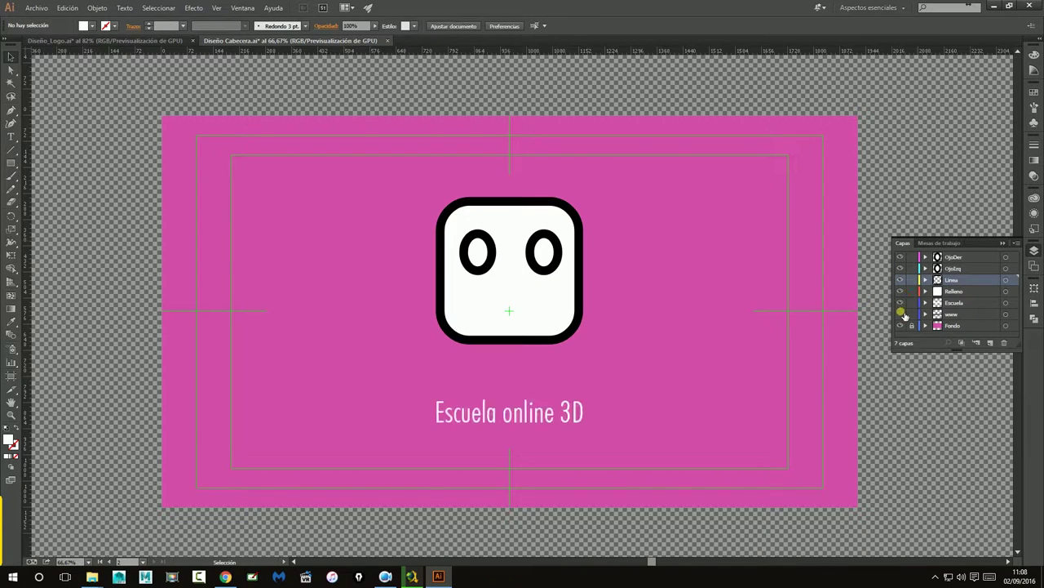
mouse_move(906, 273)
mouse_down()
mouse_move(904, 317)
mouse_move(954, 320)
mouse_up()
click(953, 303)
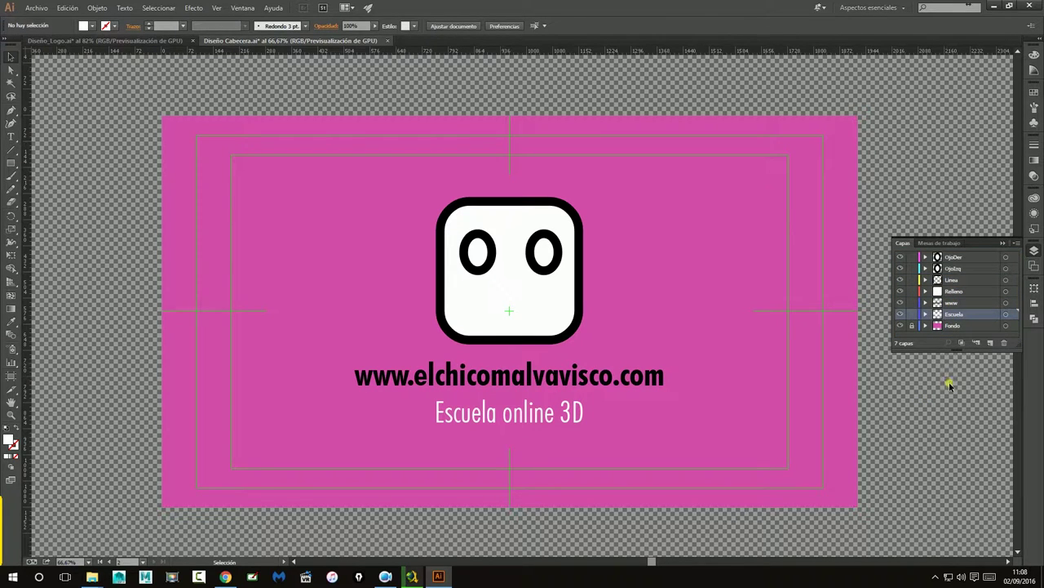
click(36, 7)
click(54, 96)
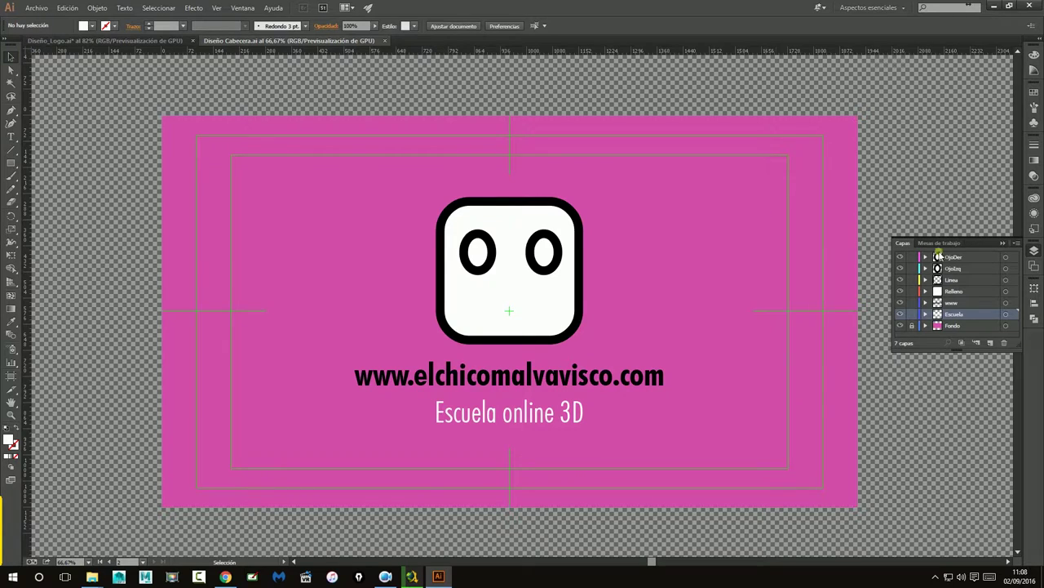
Unlock the Fondo background layer, enlarge the layers list, and save again
click(913, 326)
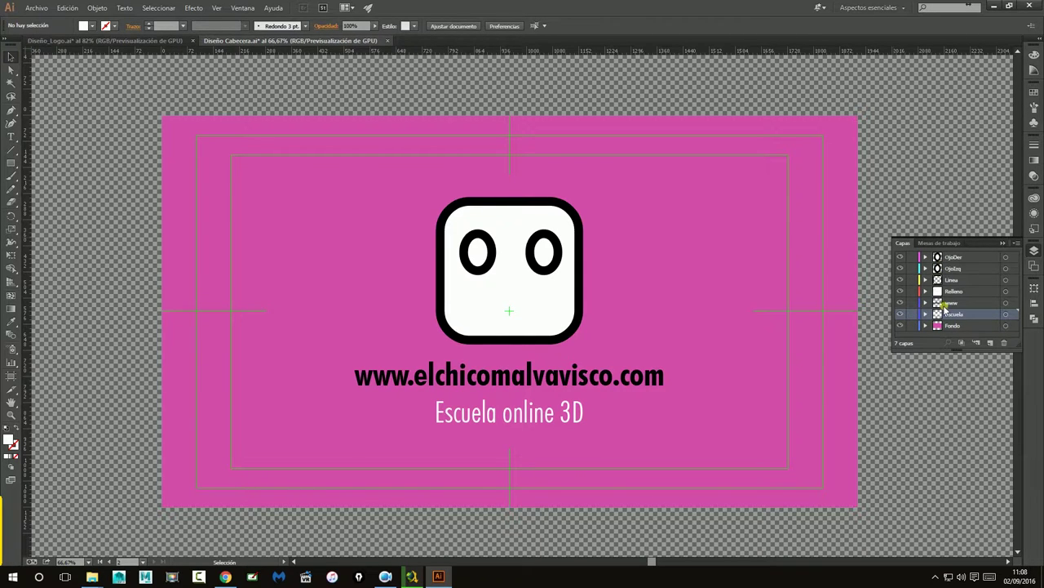
drag(1010, 354, 1005, 356)
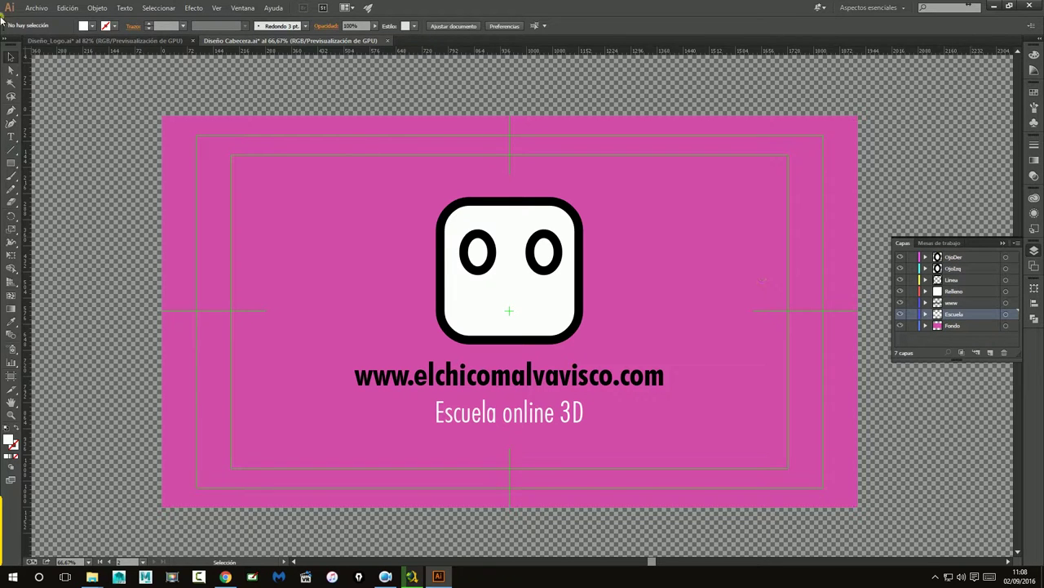
click(36, 8)
click(52, 96)
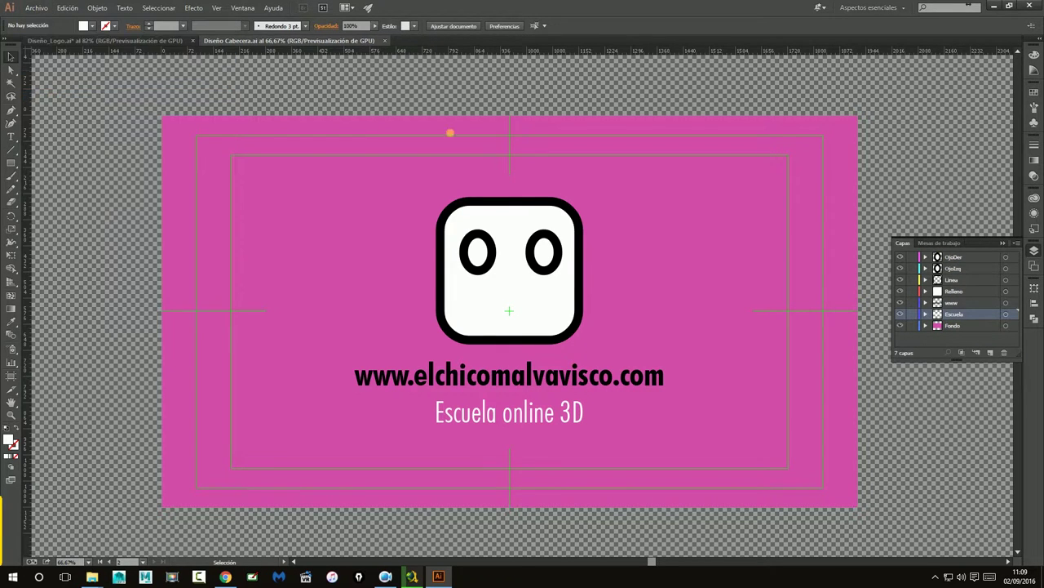